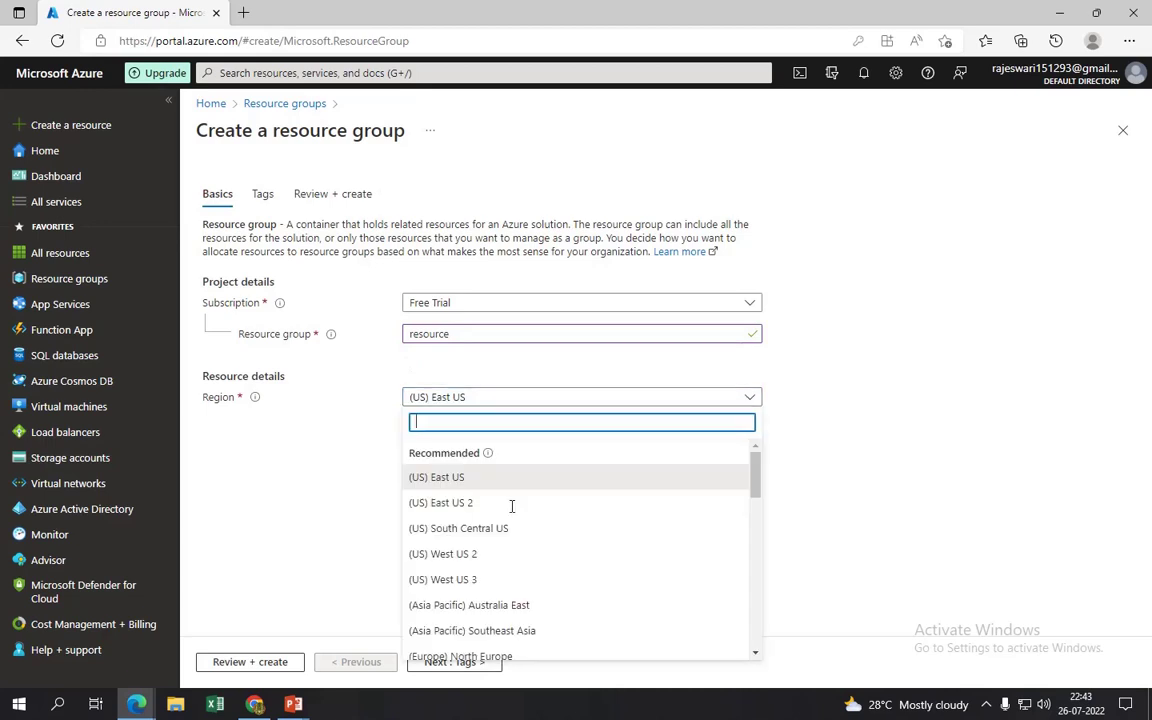
# - Set the resource group's region to (US) West US 3 and advance through Tags to Review + create
pyautogui.click(489, 582)
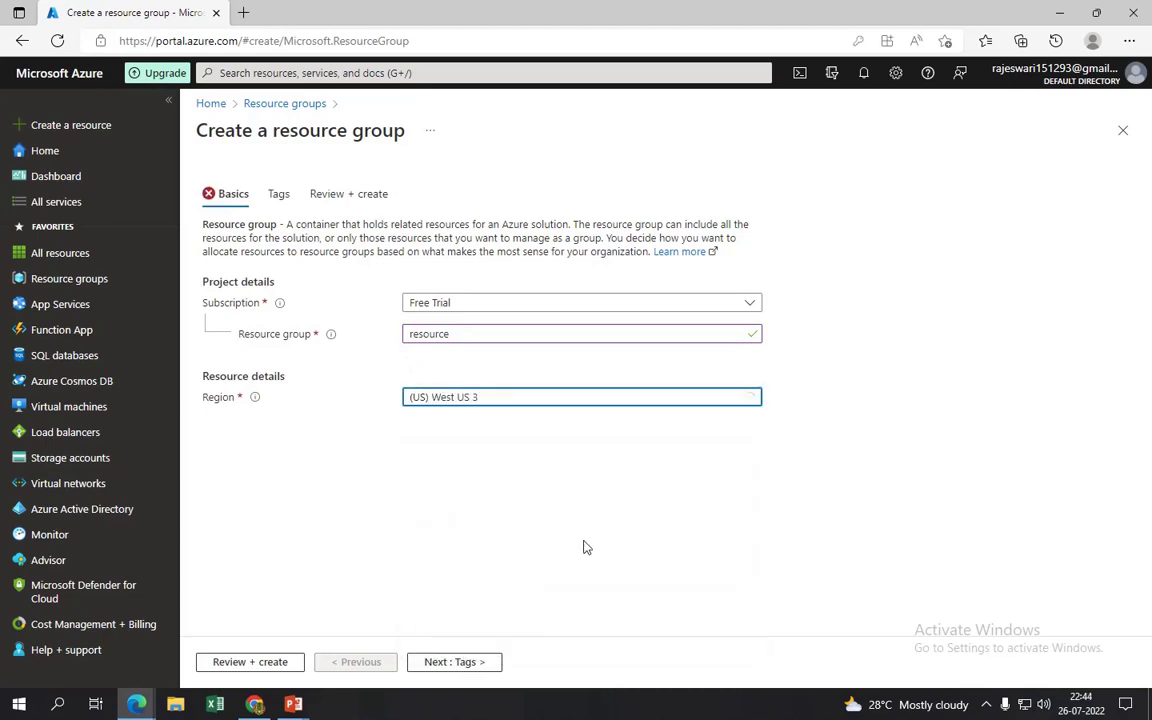
pyautogui.click(462, 661)
pyautogui.click(463, 661)
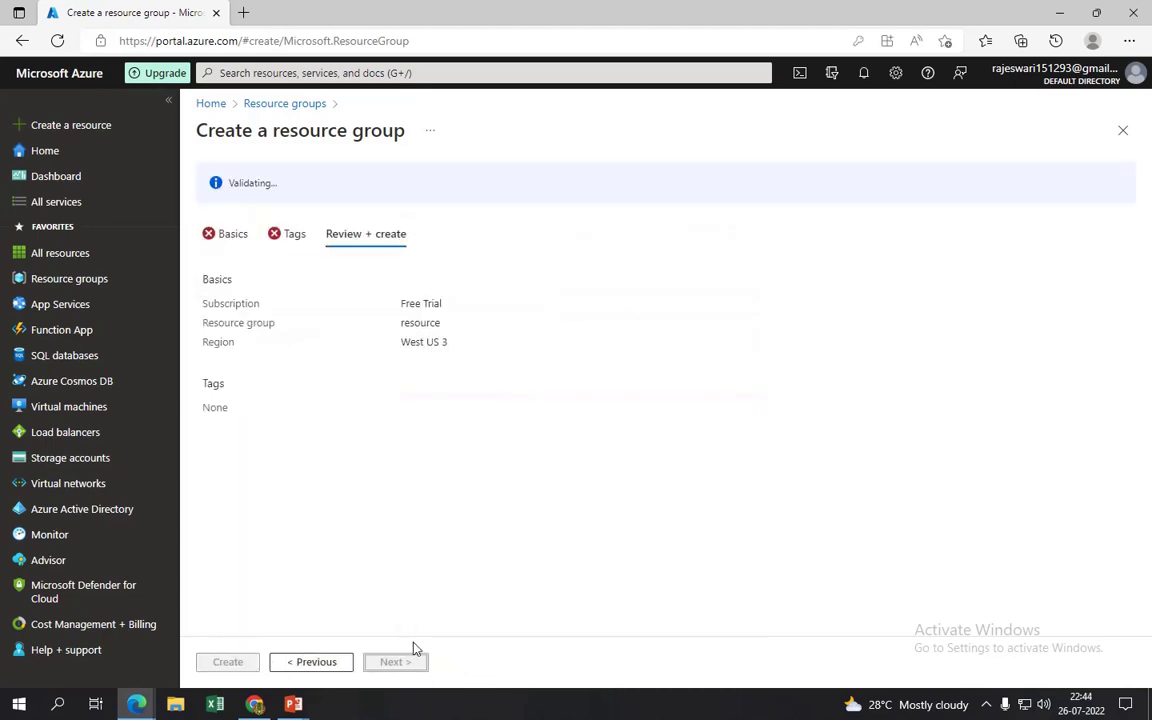
# - Create the resource group 'resource' and go to the empty Virtual networks list
pyautogui.click(239, 661)
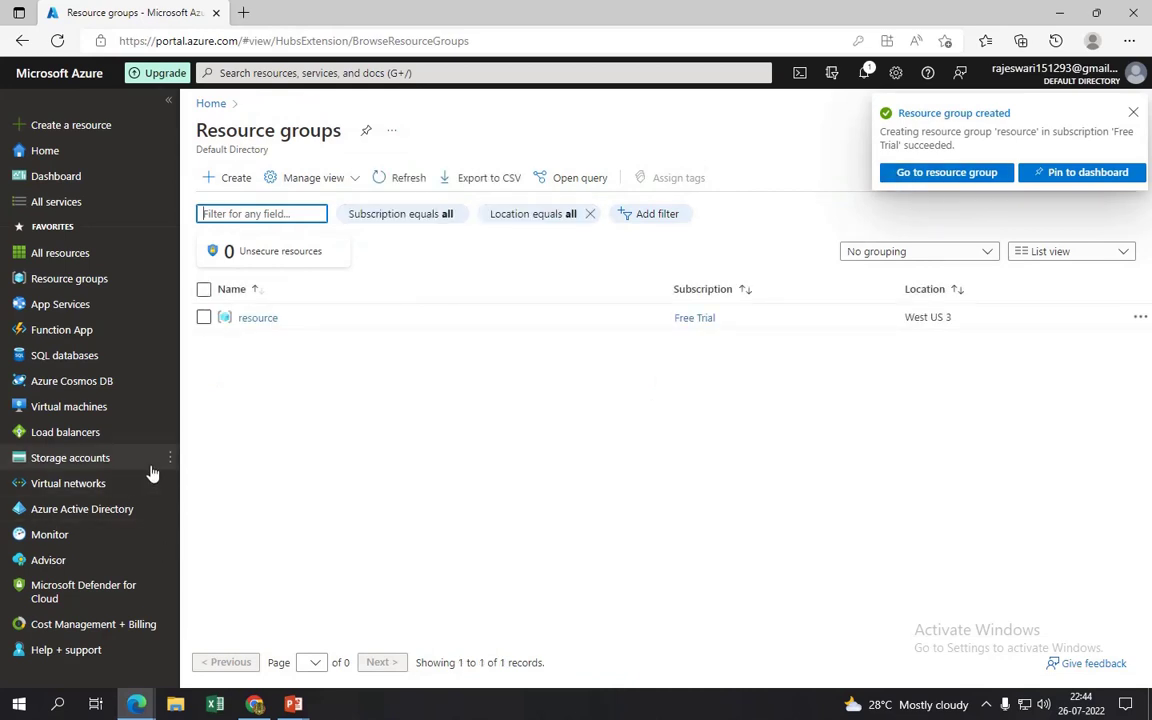
pyautogui.click(68, 483)
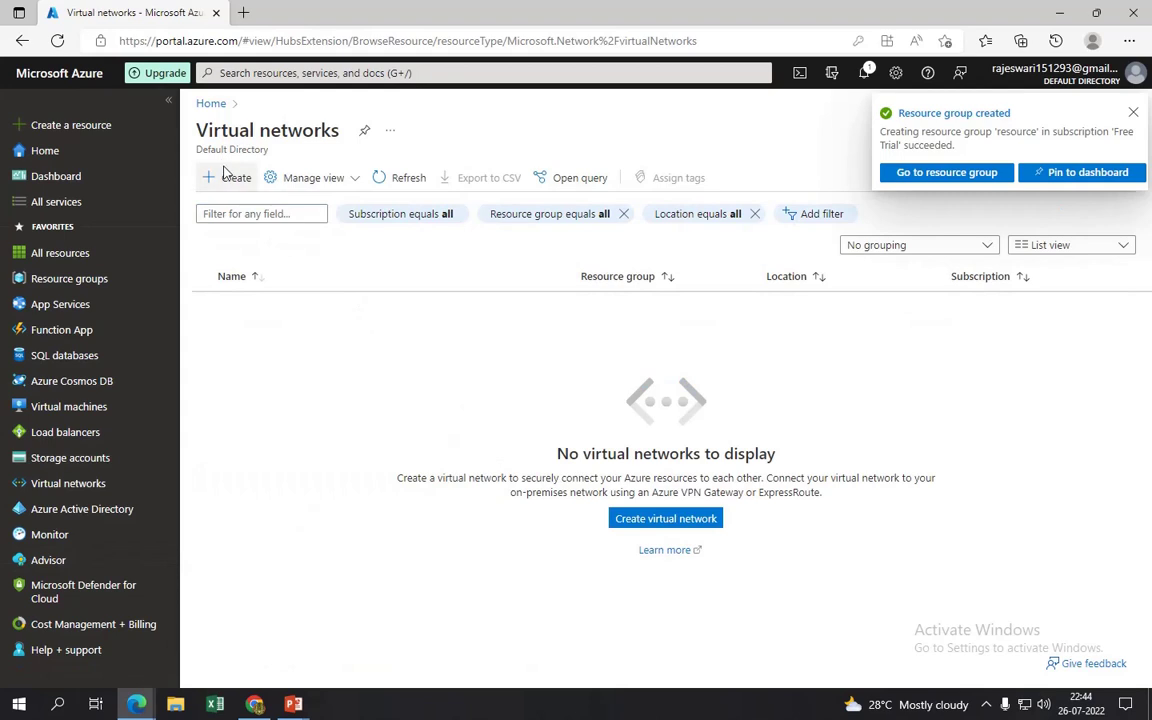
# - Start a virtual network named vnet in resource group 'resource' and proceed to IP Addresses
pyautogui.click(228, 177)
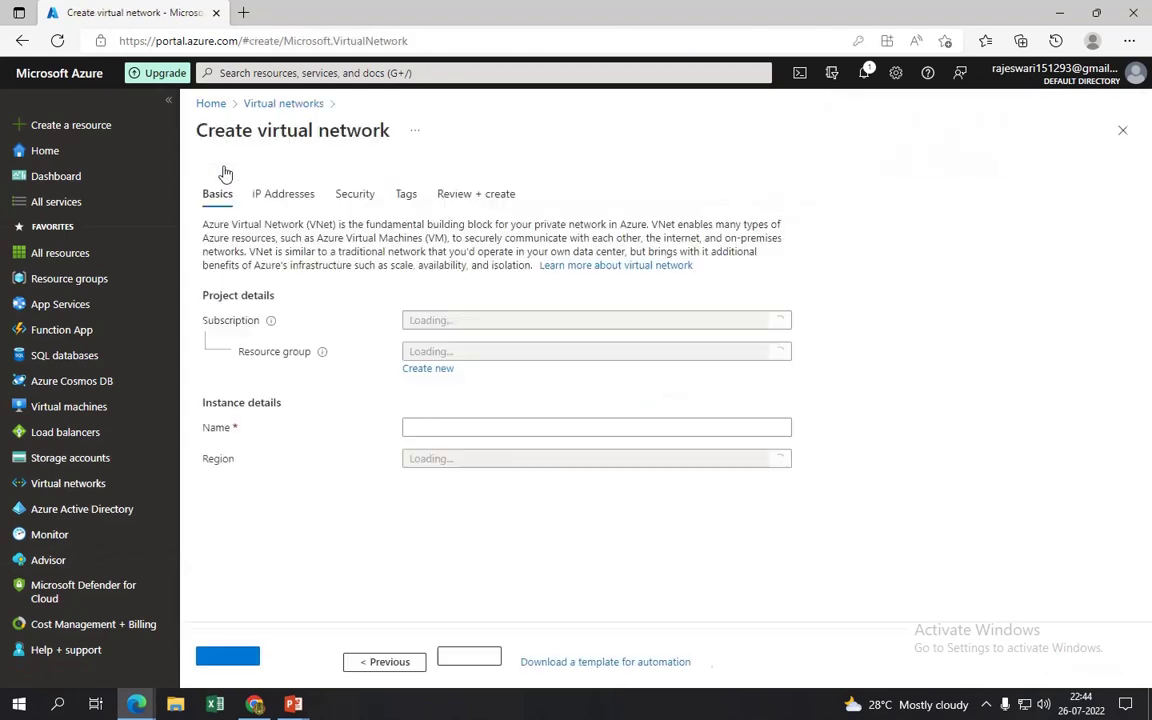
pyautogui.click(514, 355)
pyautogui.click(496, 410)
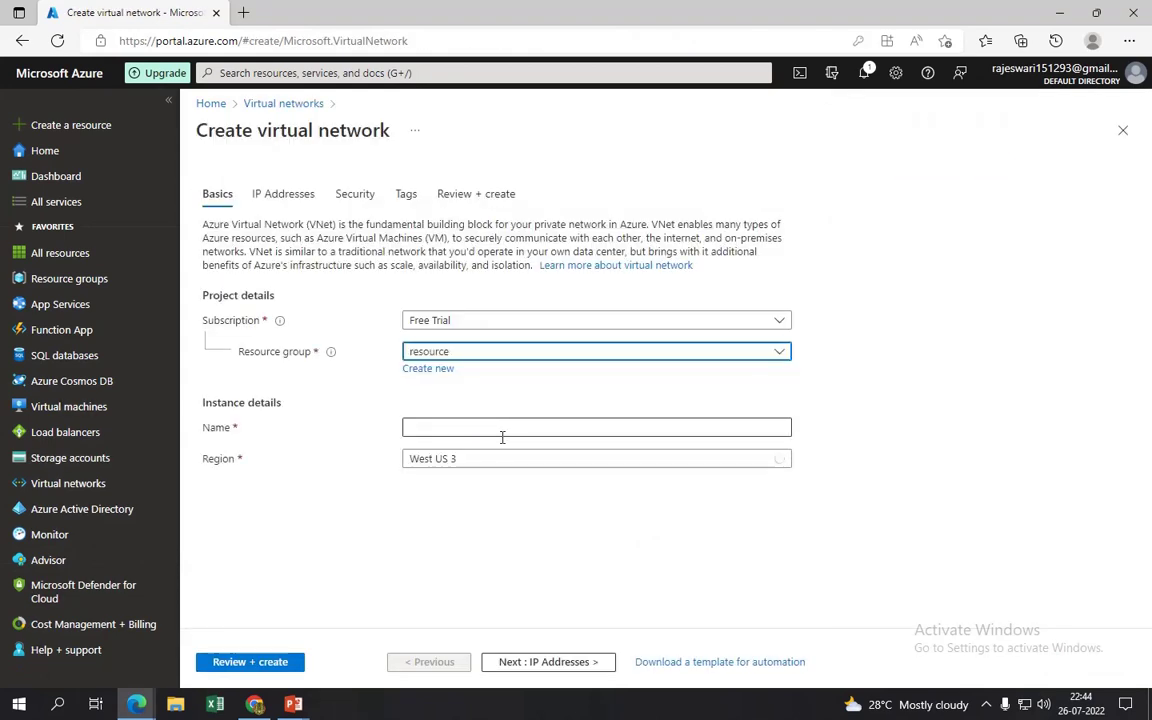
pyautogui.click(501, 430)
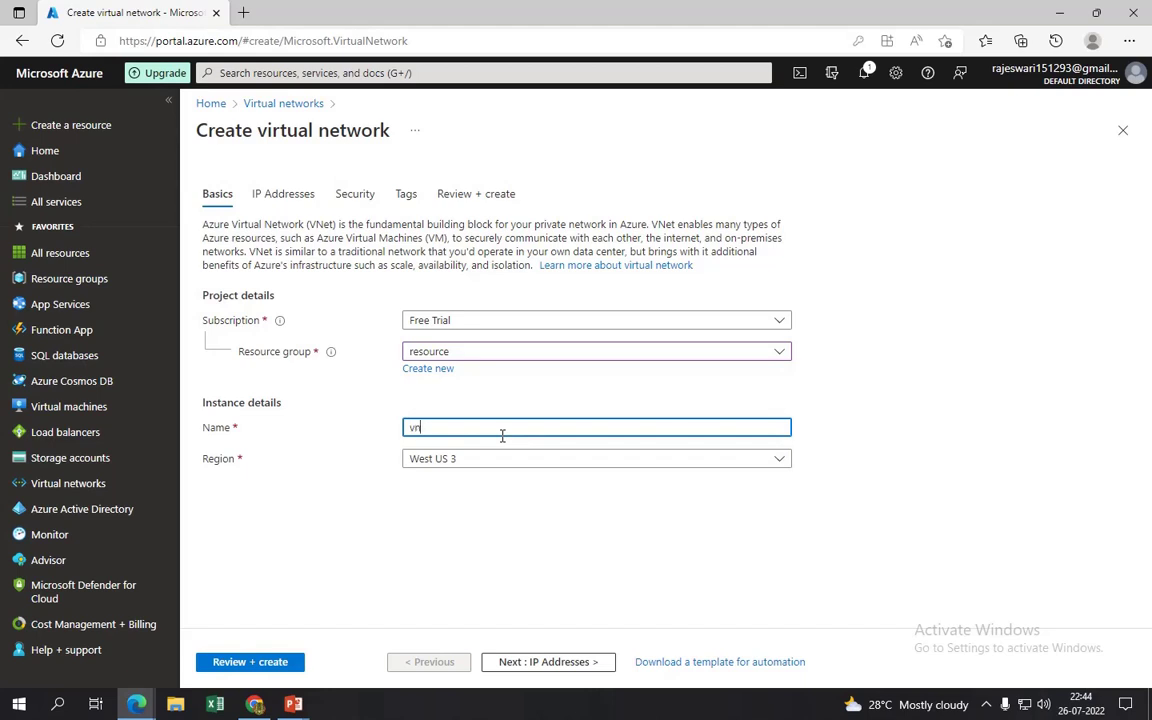
pyautogui.click(553, 664)
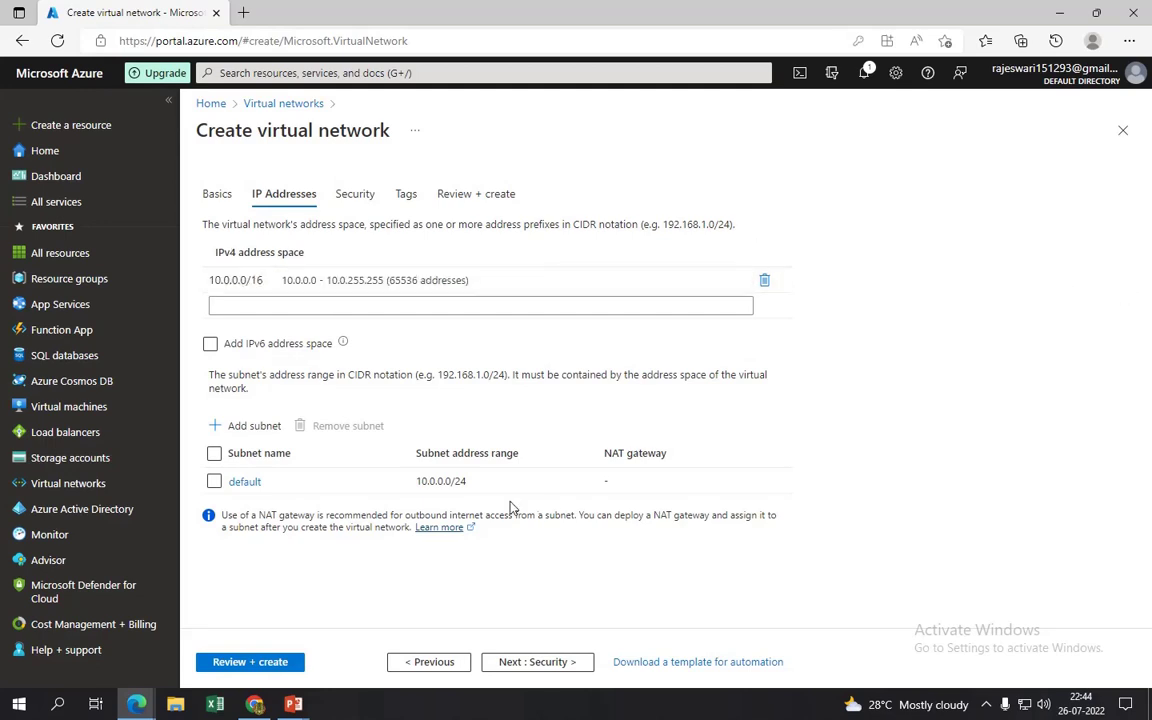
# - Remove the default subnet and add subnet1 with range 10.0.1.0/24 and NAT gateway None
pyautogui.click(214, 481)
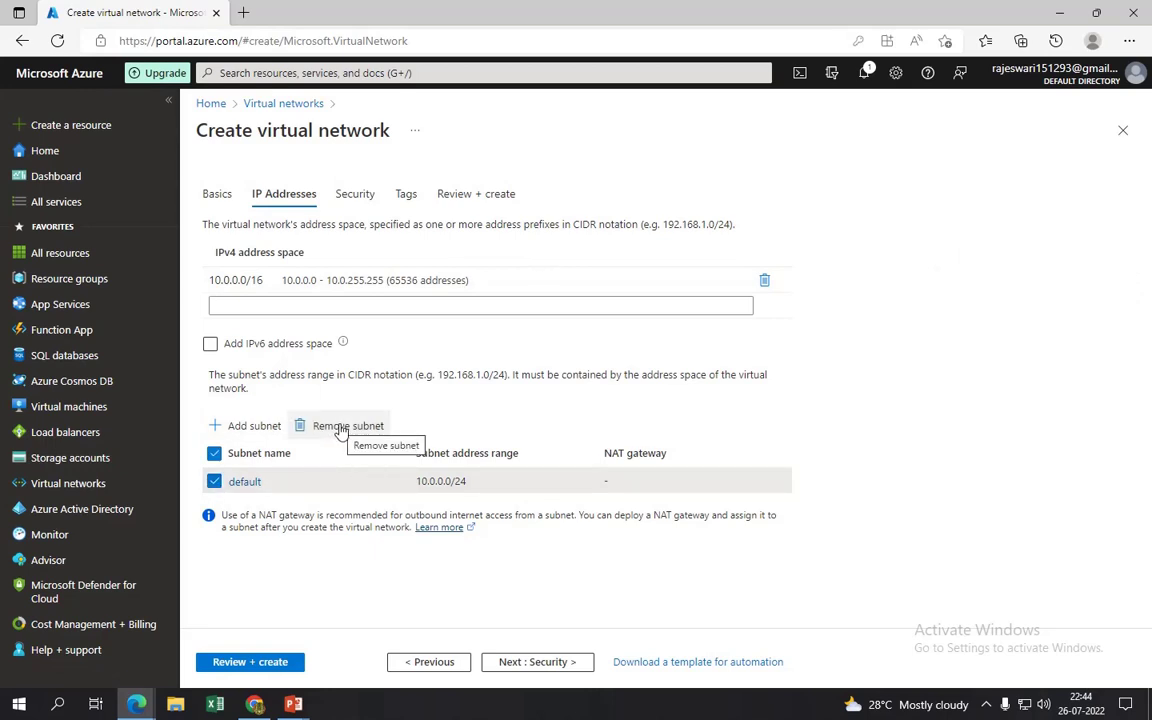
pyautogui.click(340, 427)
pyautogui.click(252, 428)
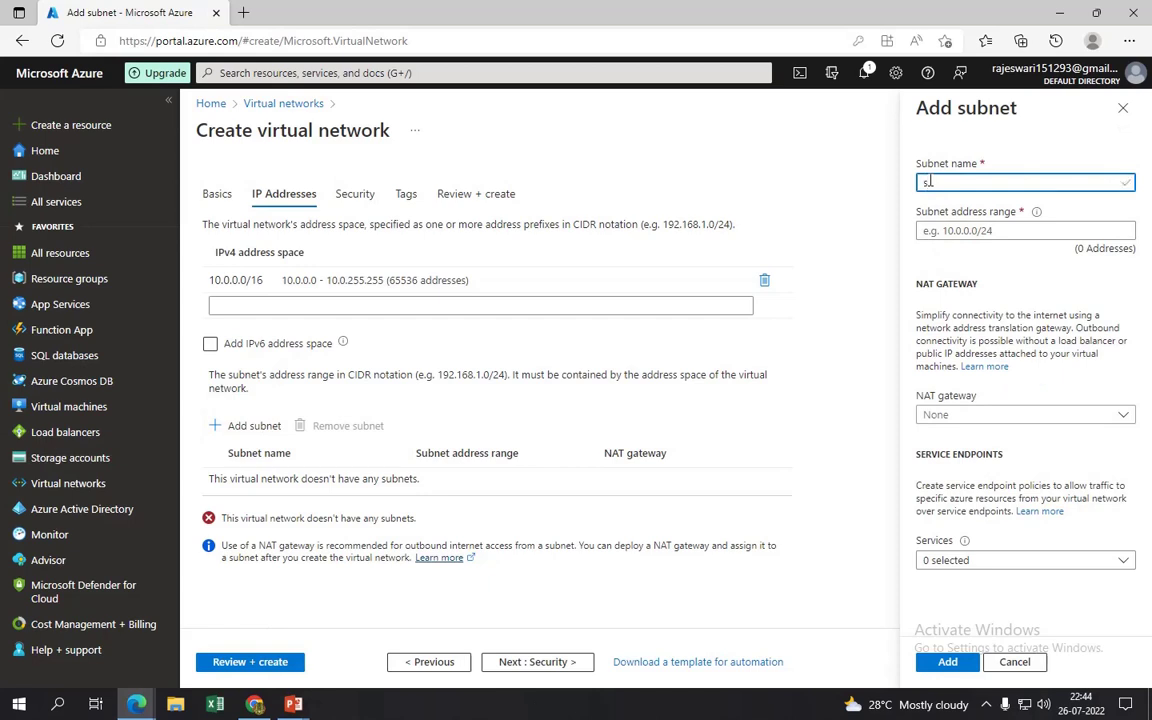
pyautogui.press('BackSpace')
pyautogui.press('Tab')
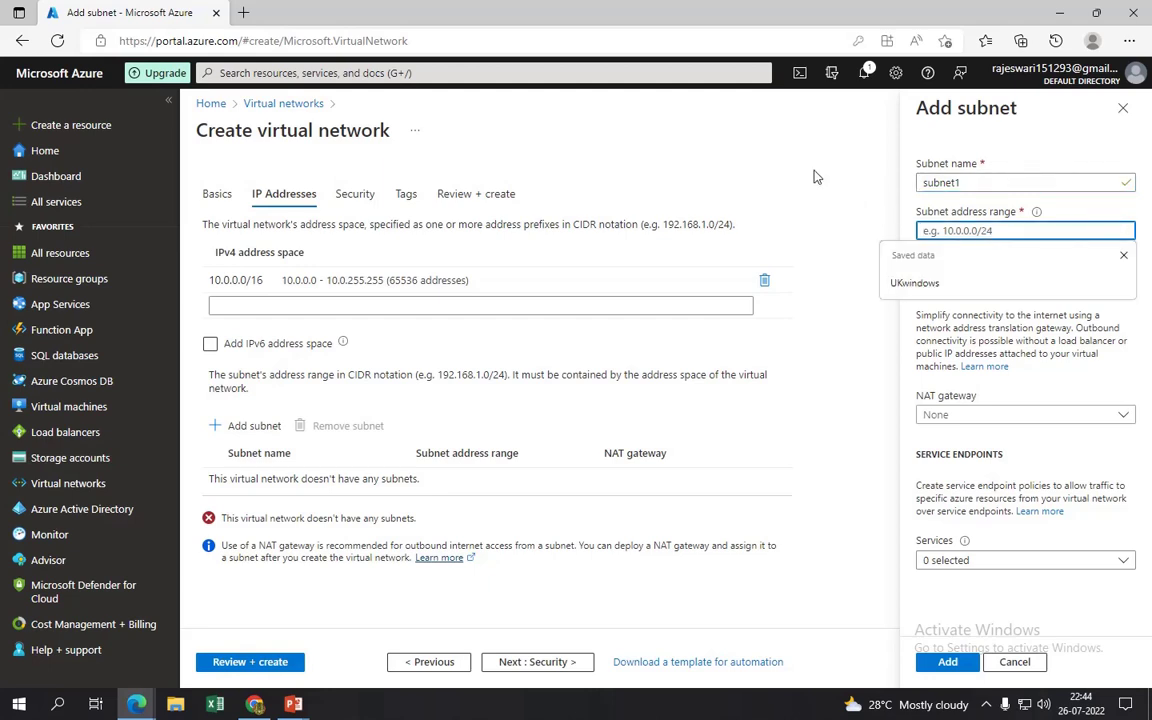
pyautogui.write('10')
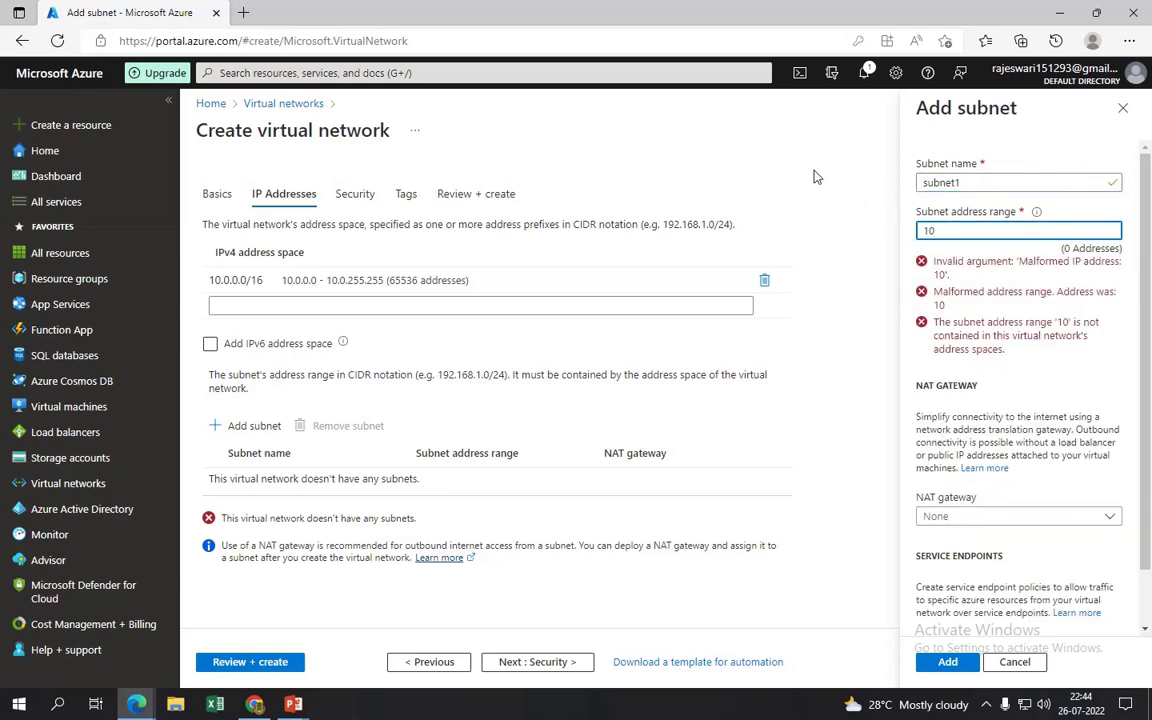
pyautogui.write('.0.1.0/24')
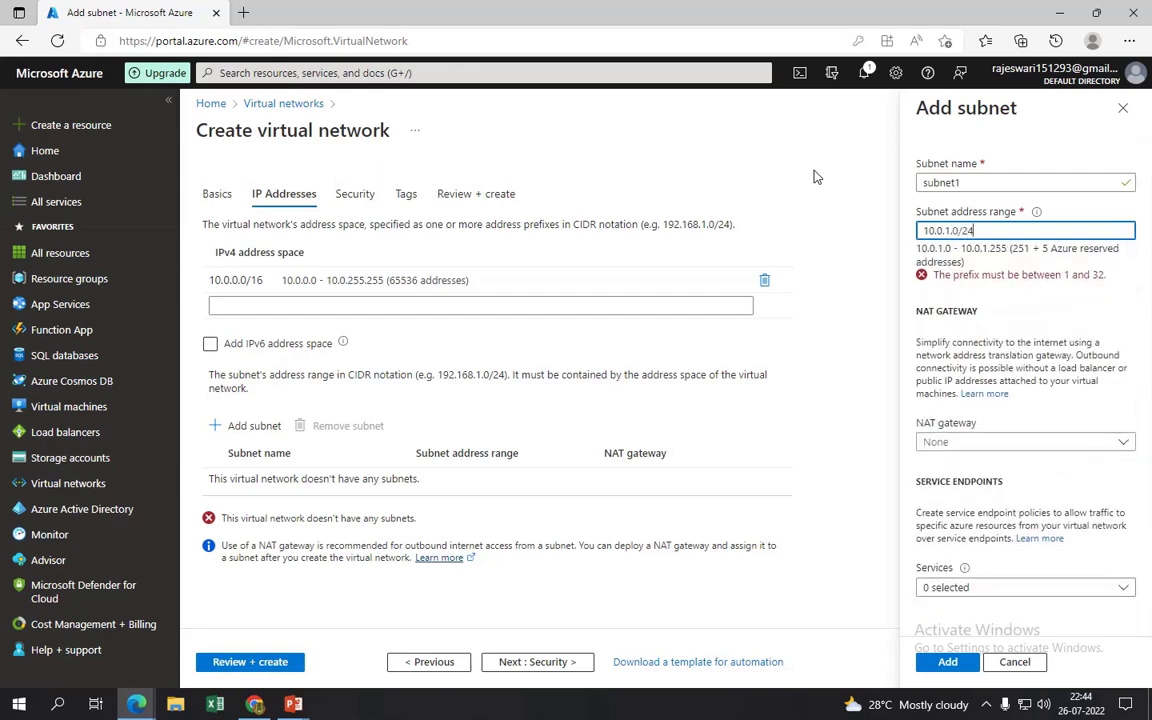
pyautogui.click(930, 427)
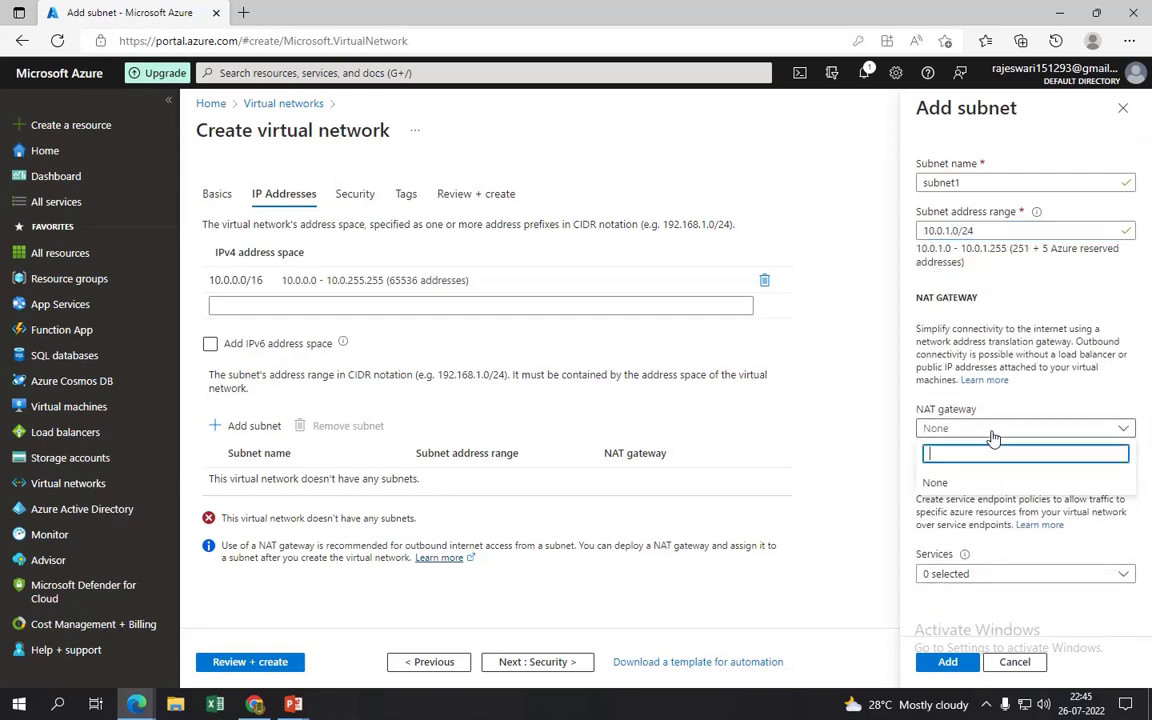
pyautogui.click(935, 482)
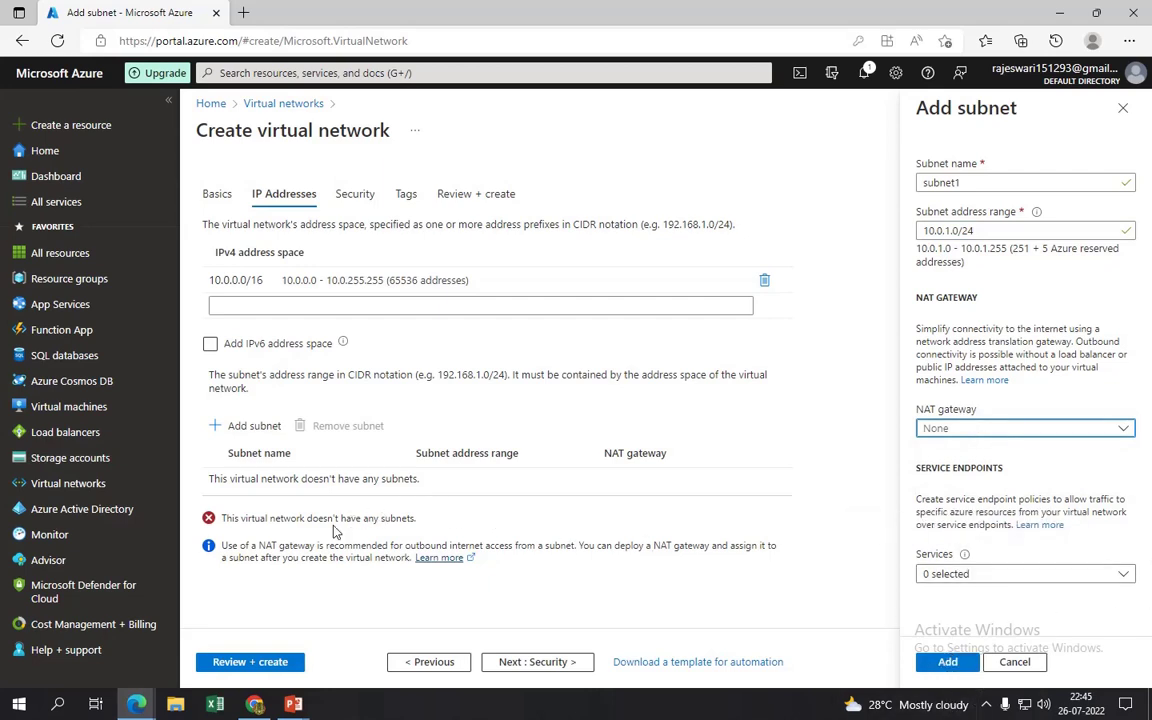
pyautogui.click(947, 662)
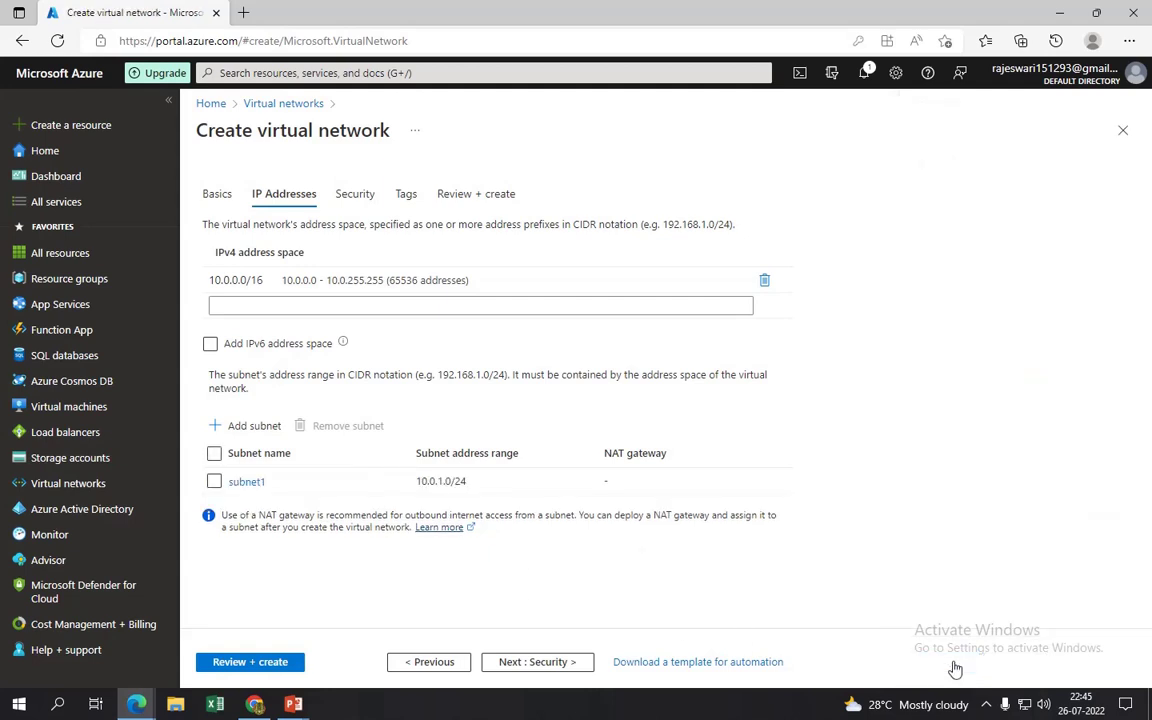
# - Add subnet2 with address range 10.0.2.0/24, then advance to the Security step
pyautogui.click(240, 426)
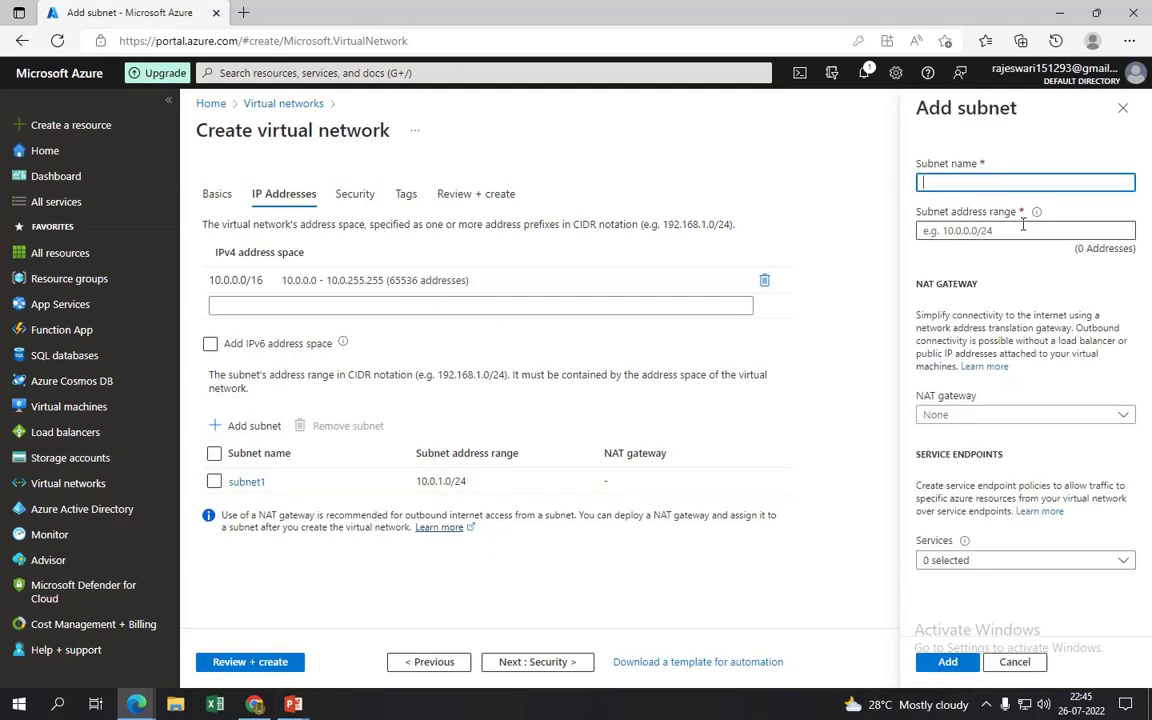
pyautogui.click(990, 183)
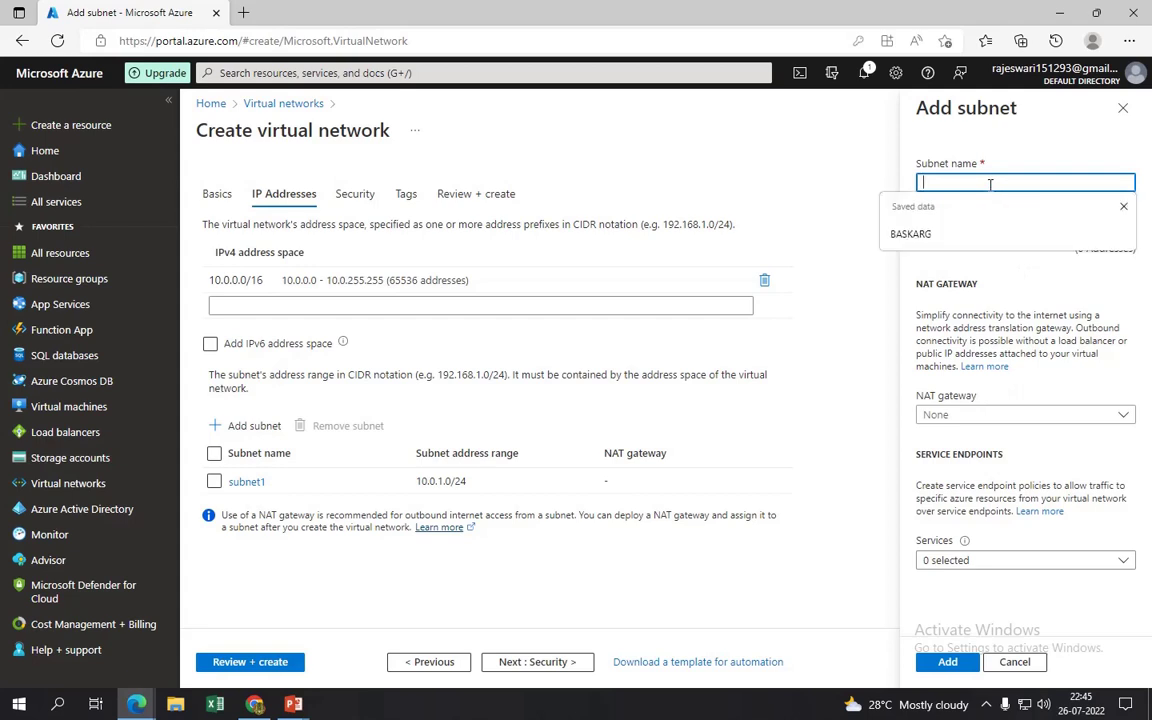
pyautogui.write('subnet2')
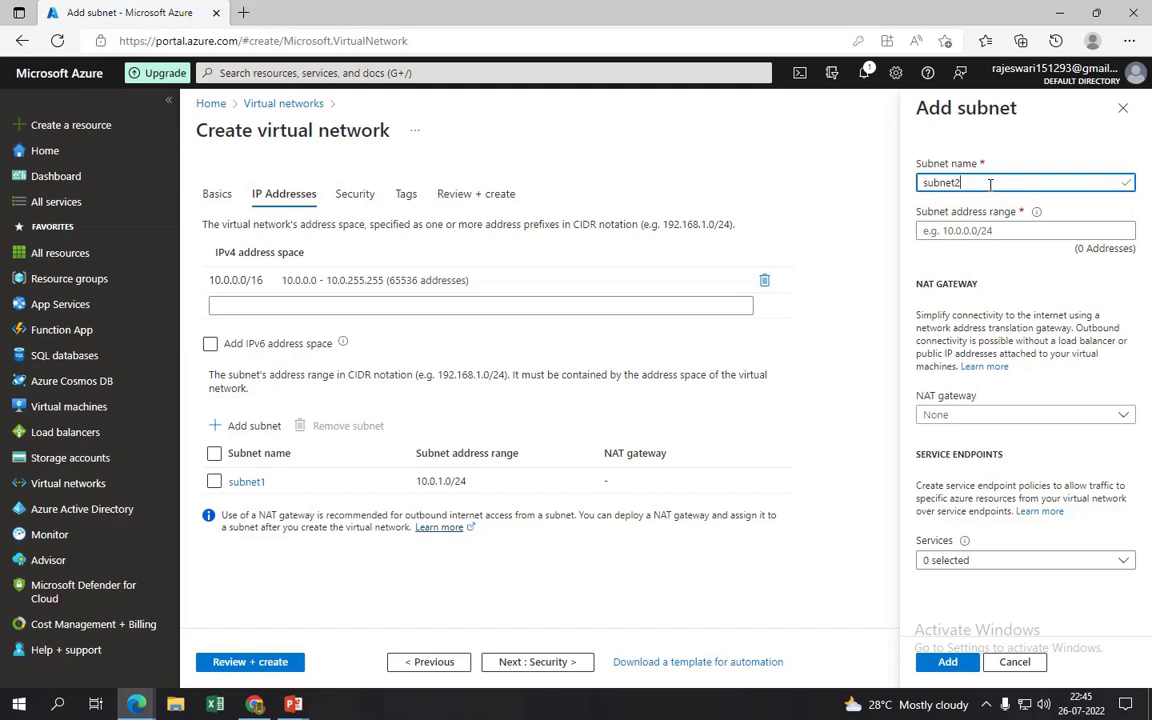
pyautogui.click(988, 229)
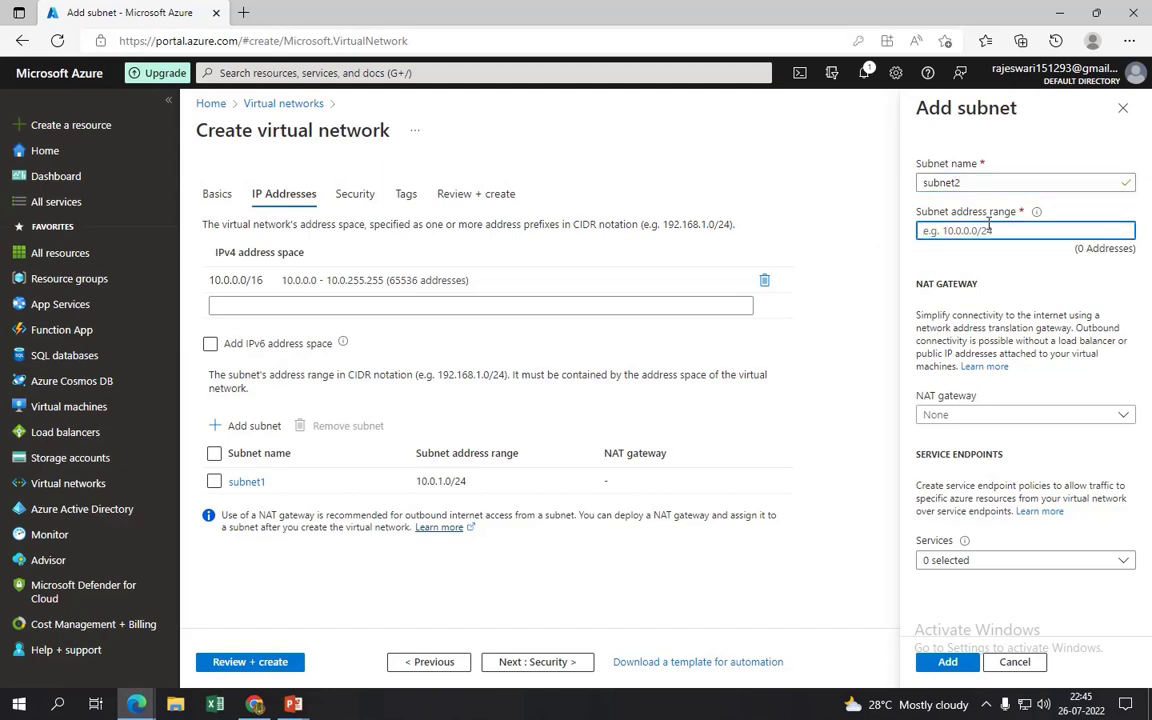
pyautogui.write('10.0.2.0/24')
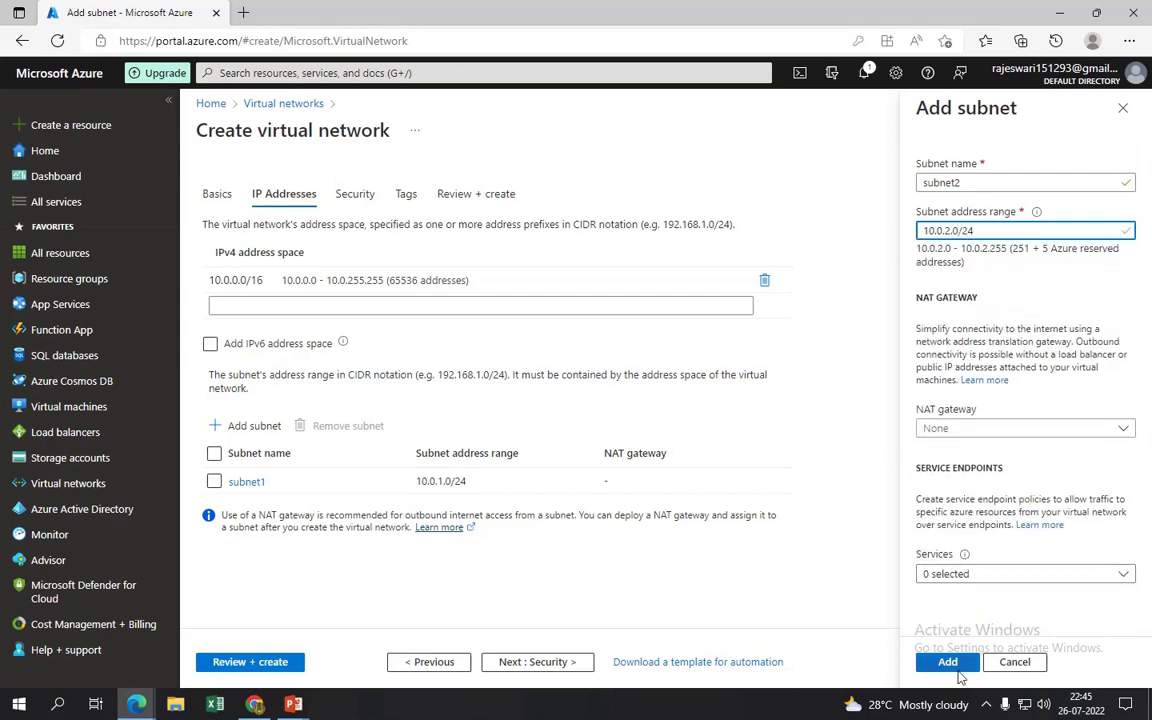
pyautogui.click(955, 664)
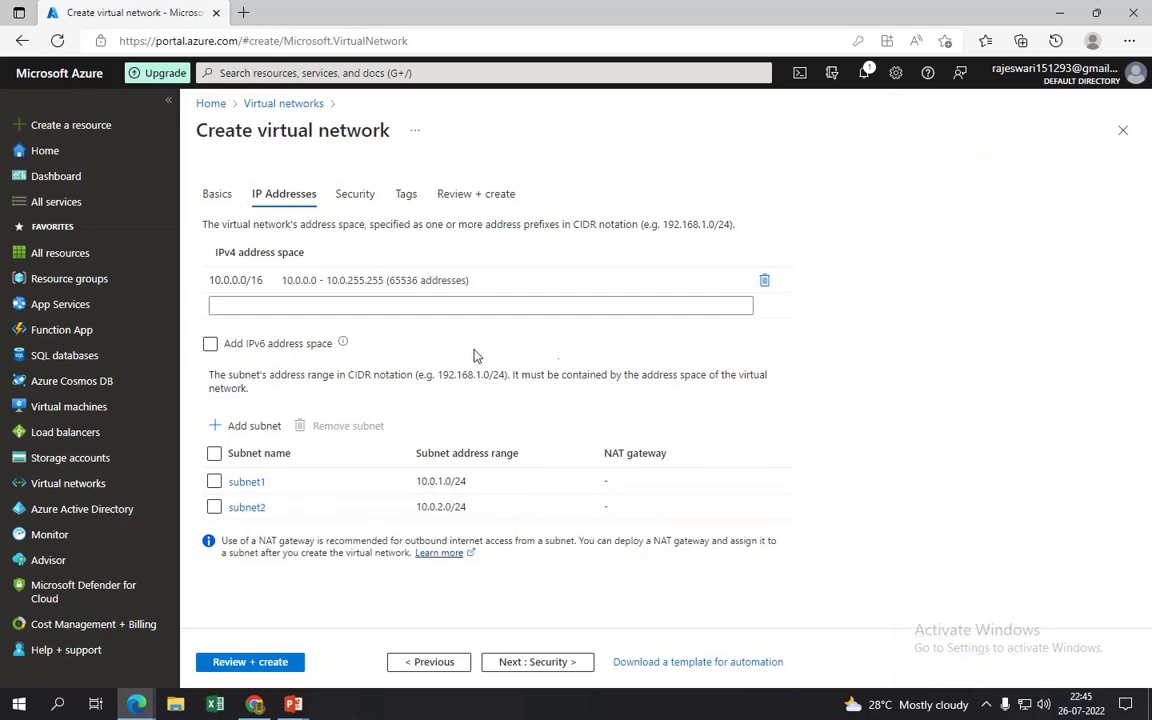
pyautogui.click(366, 196)
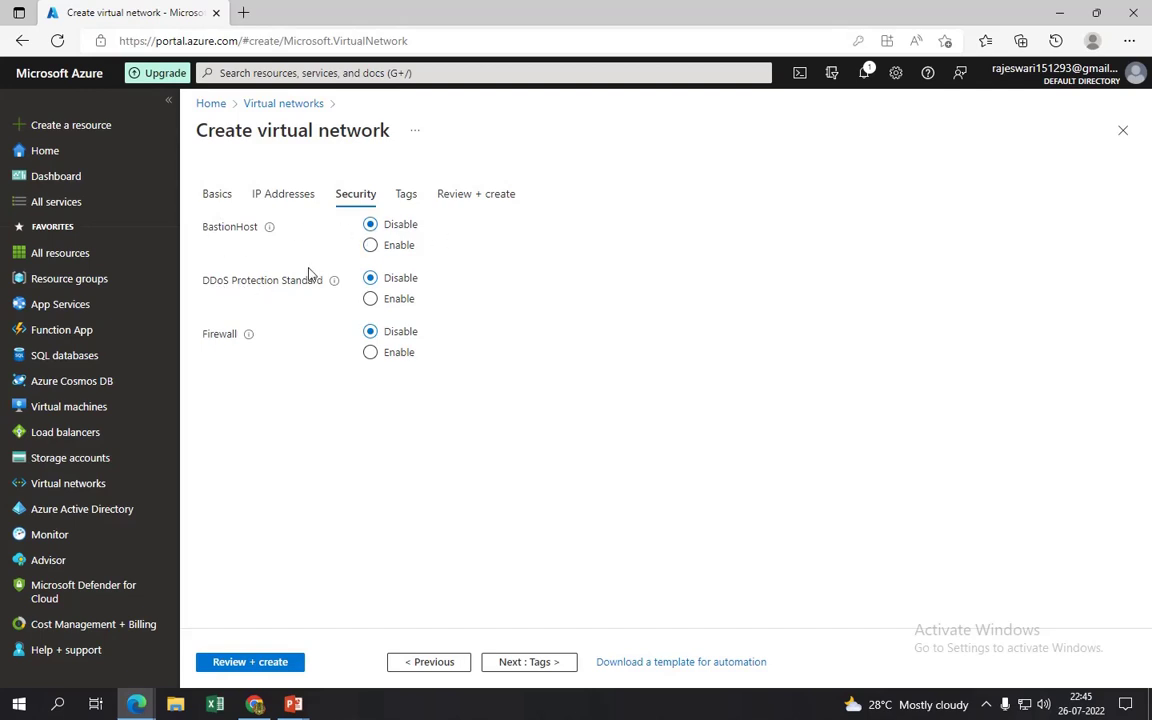
# - Create the vnet virtual network, open it after deployment, then go to Storage accounts
pyautogui.click(408, 198)
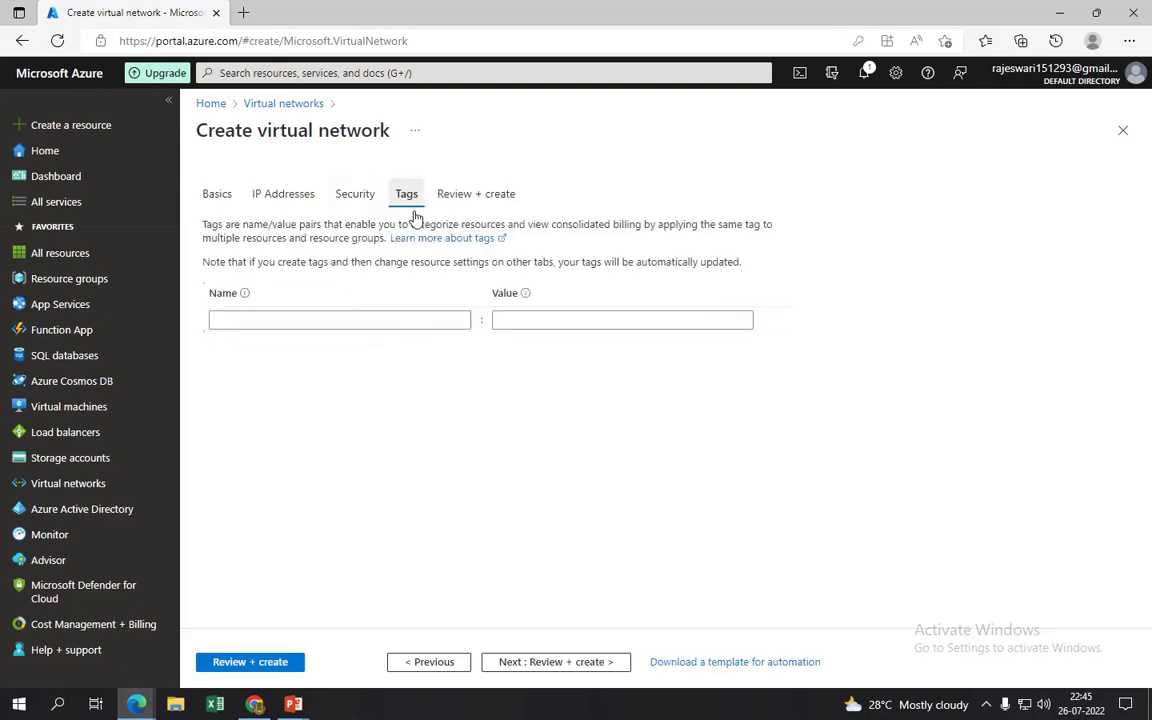
pyautogui.click(463, 200)
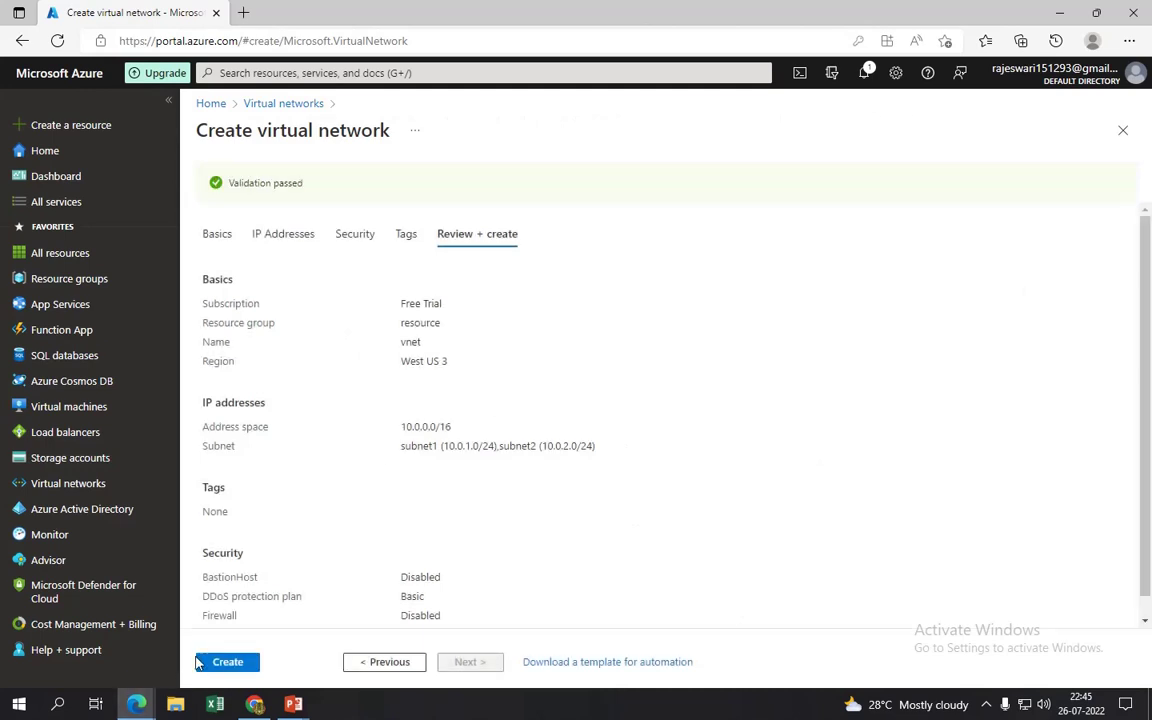
pyautogui.click(227, 663)
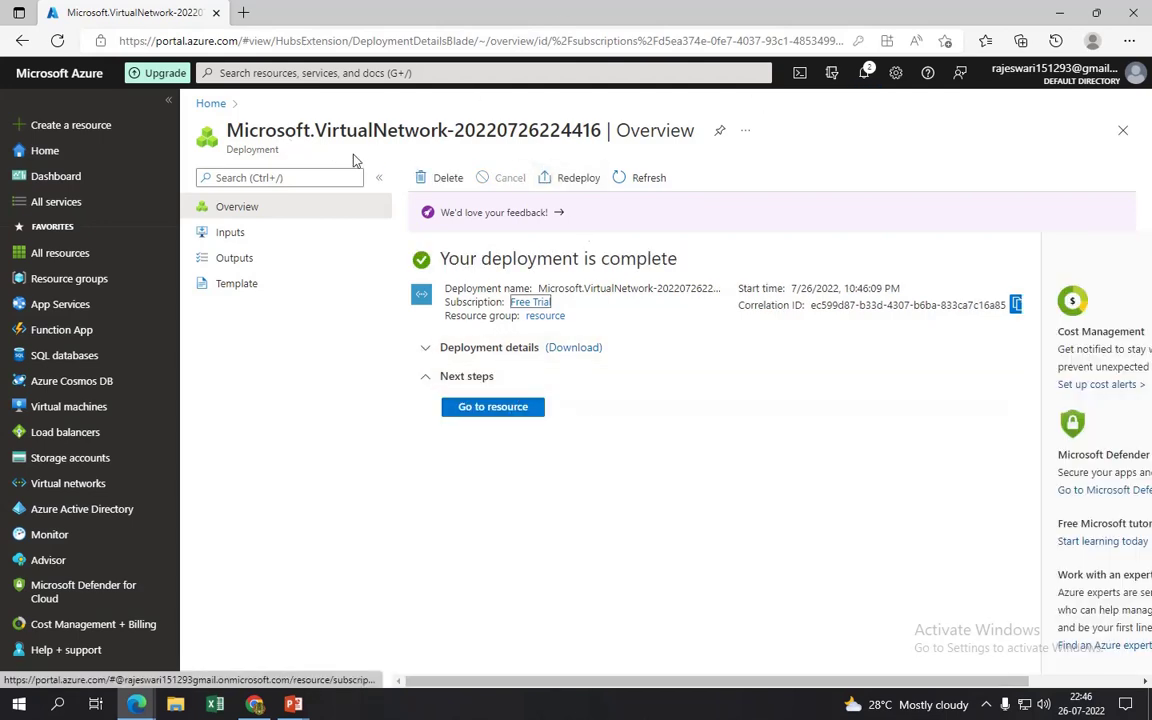
pyautogui.click(500, 408)
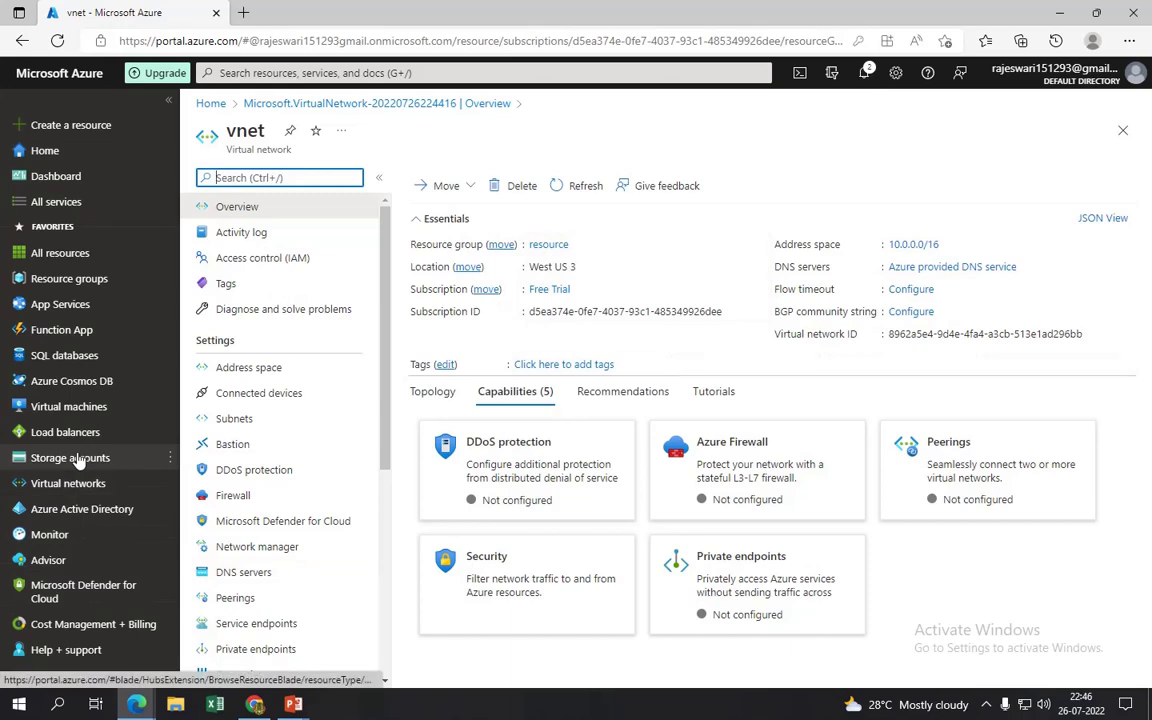
pyautogui.click(78, 459)
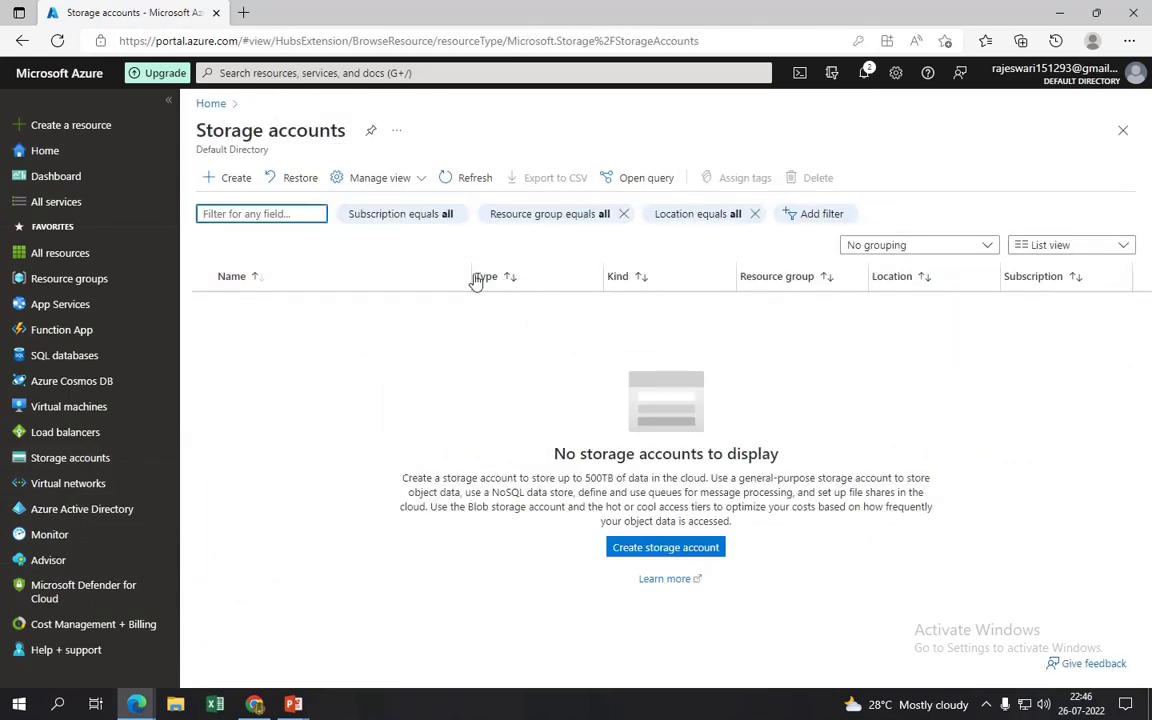
# - Start a new storage account named my2796 in resource group 'resource'
pyautogui.click(237, 178)
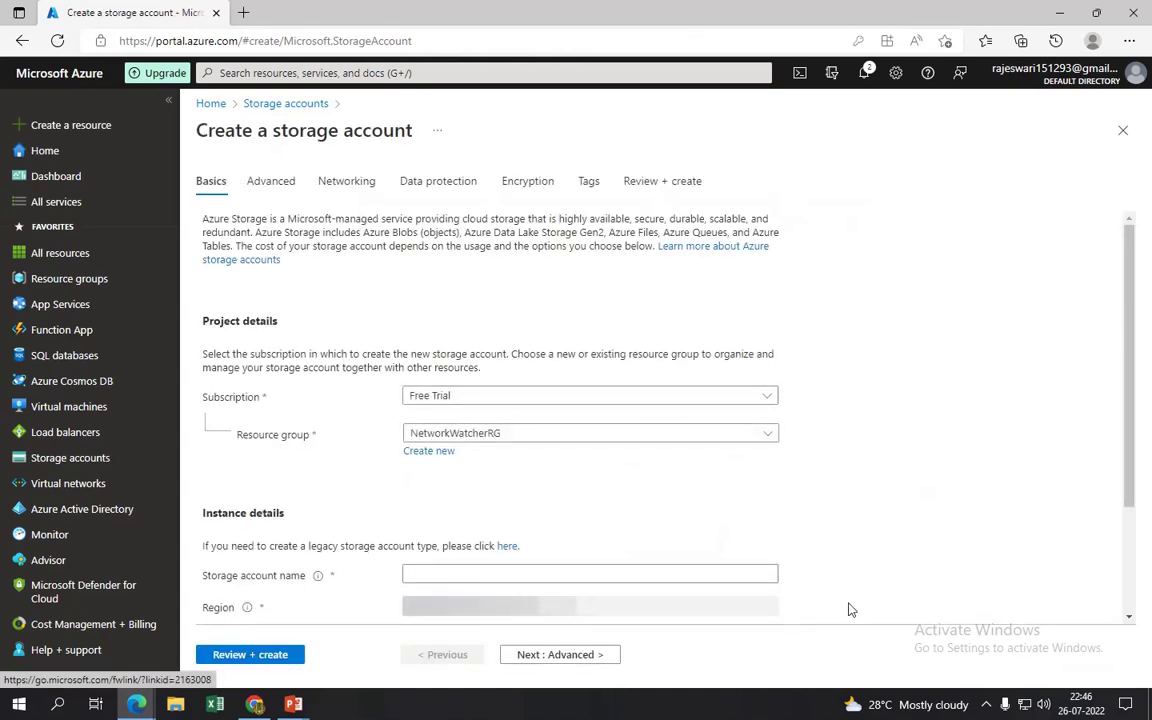
pyautogui.scroll(-2, 900, 440)
pyautogui.click(585, 325)
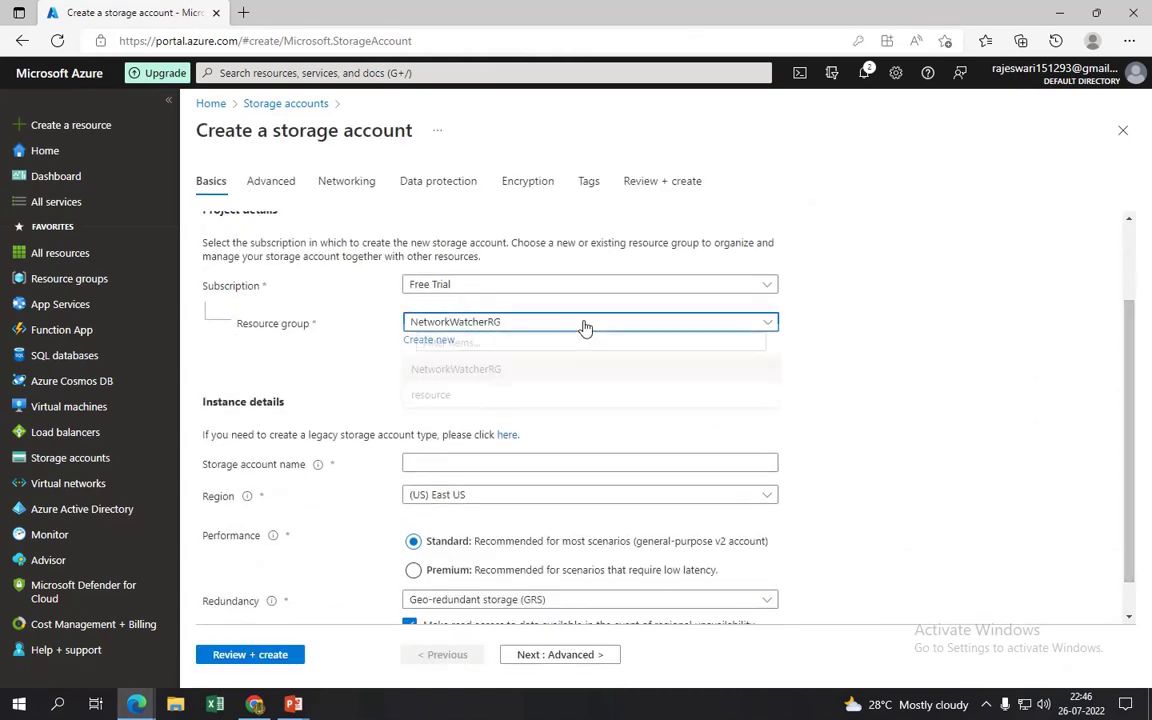
pyautogui.click(430, 405)
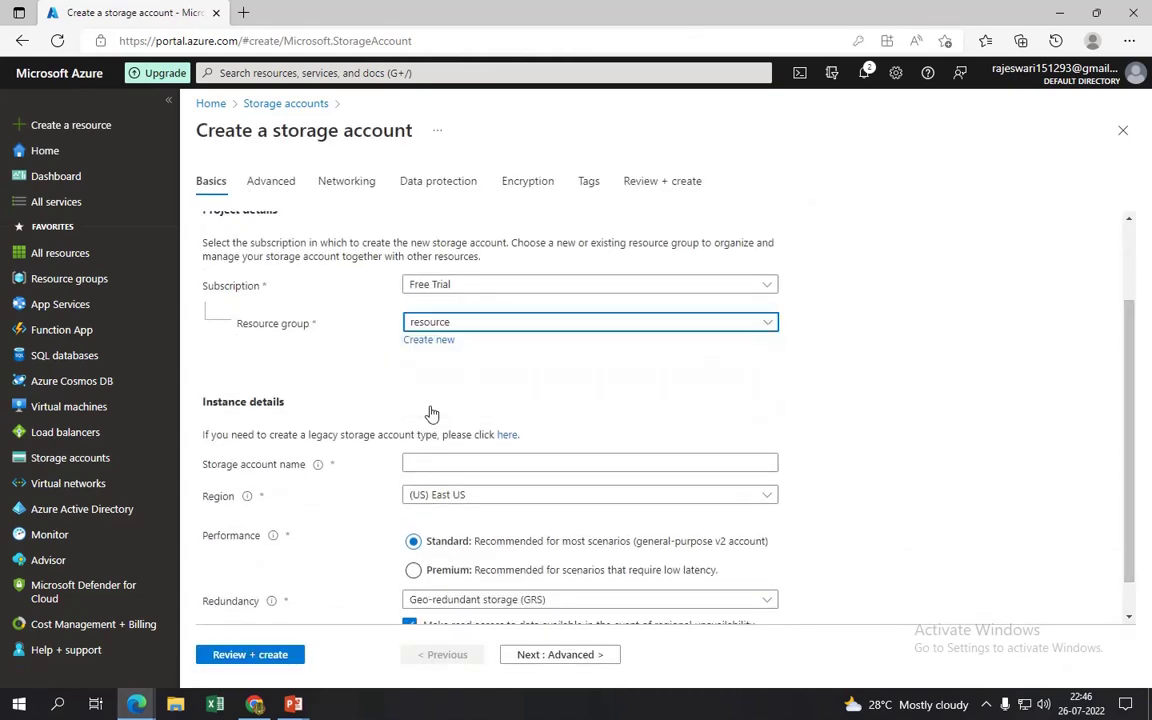
pyautogui.click(489, 462)
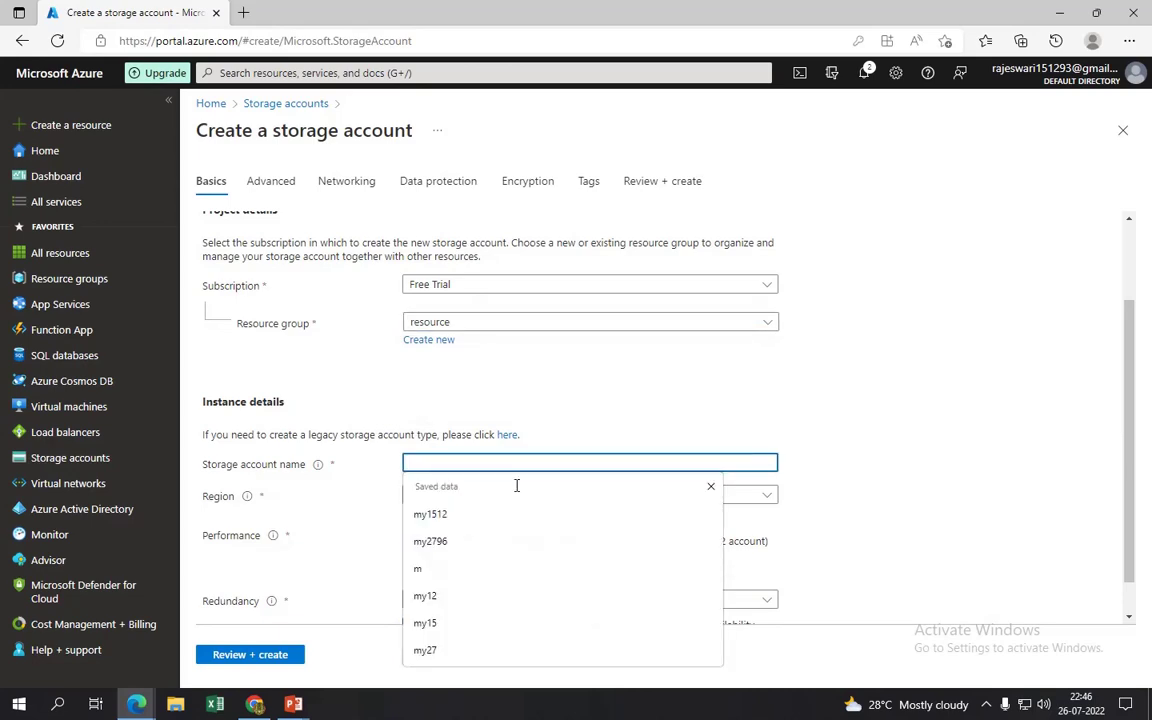
pyautogui.click(650, 541)
# - Set the account's region to (US) West US 3 and redundancy to LRS
pyautogui.click(482, 498)
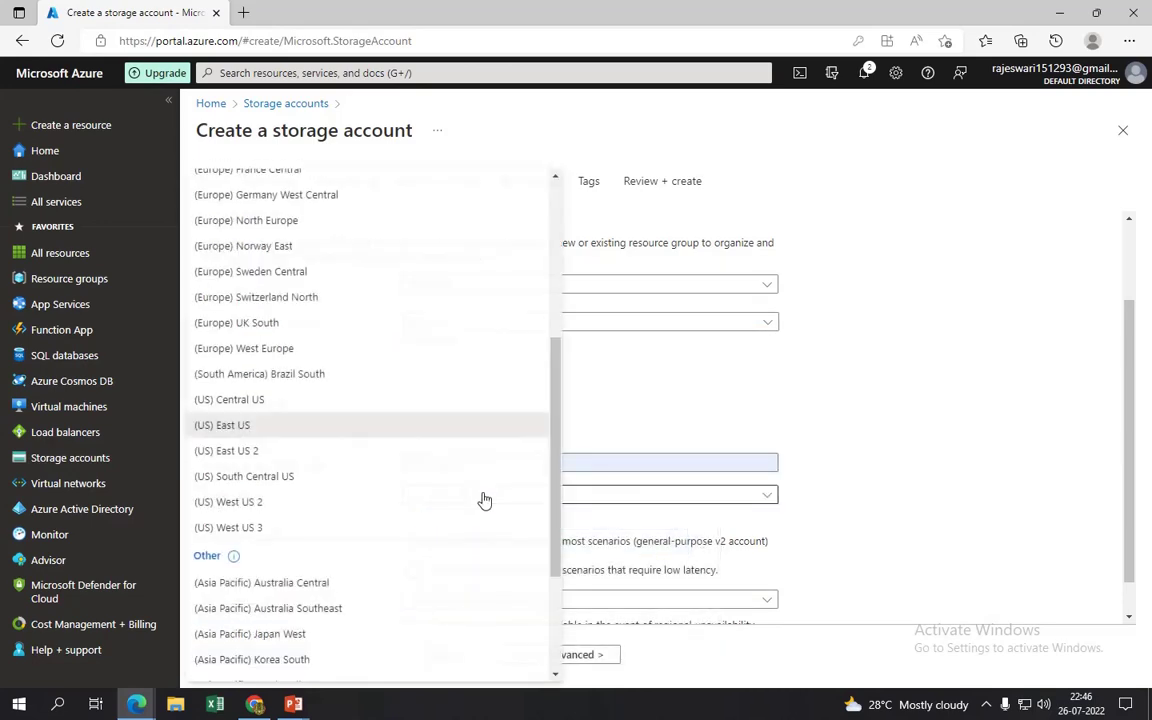
pyautogui.click(249, 527)
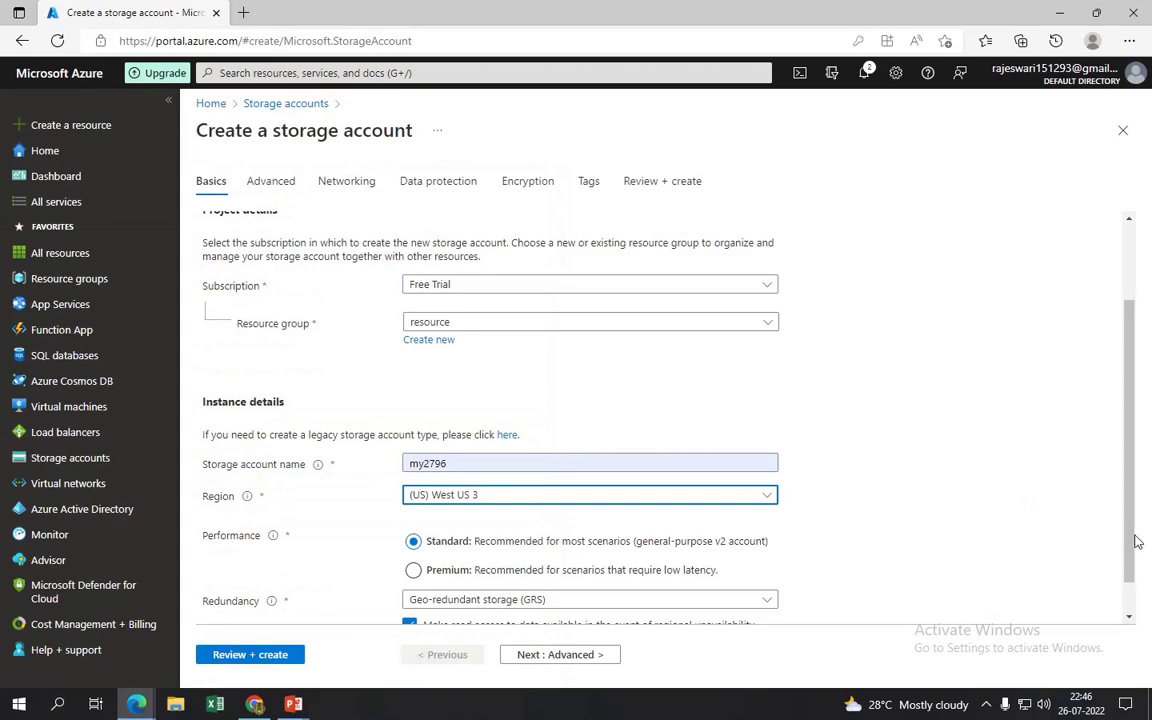
pyautogui.scroll(-2, 1134, 545)
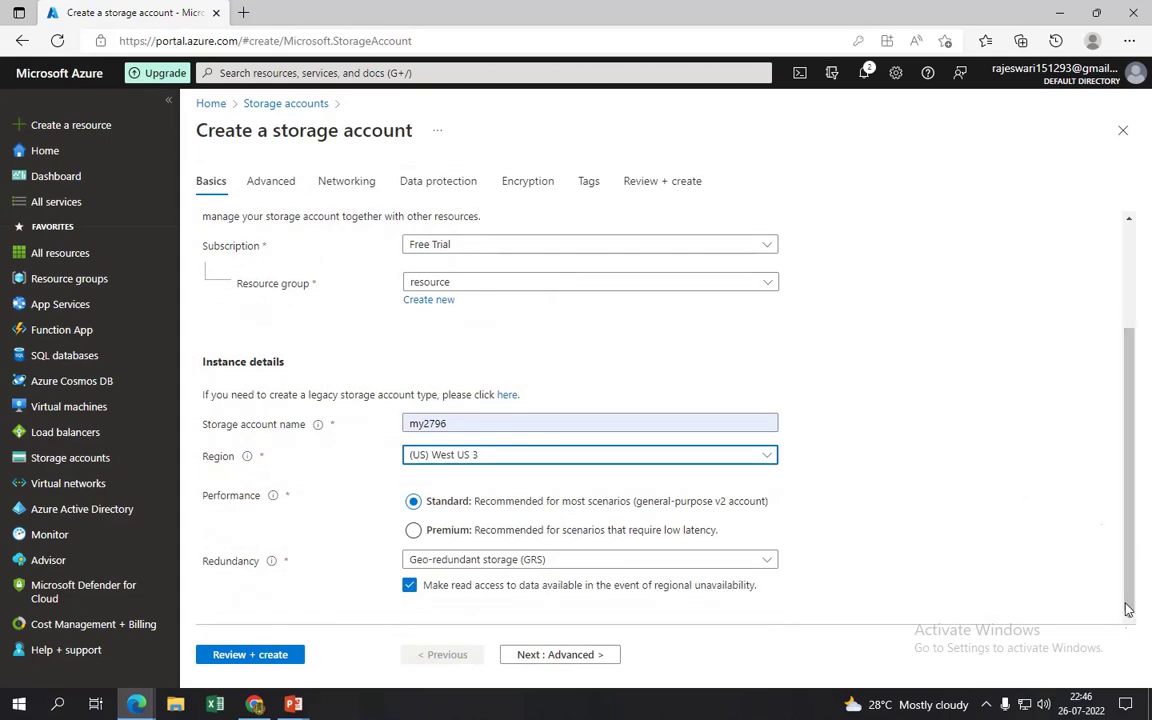
pyautogui.click(506, 557)
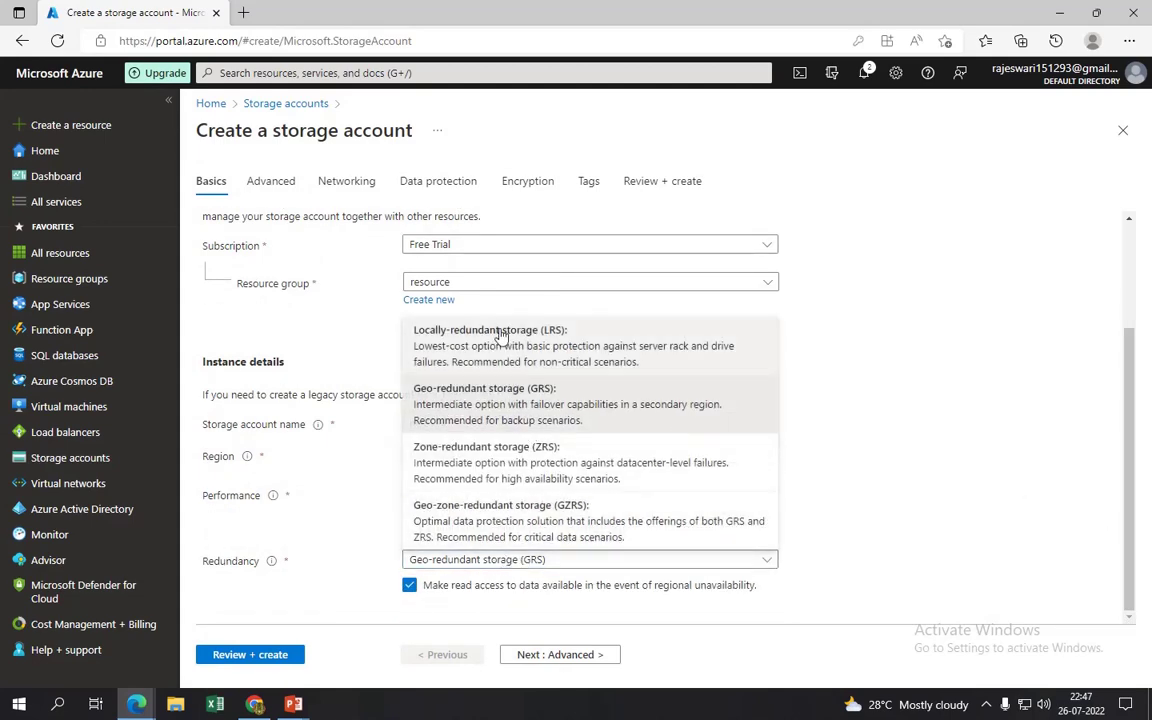
pyautogui.click(500, 334)
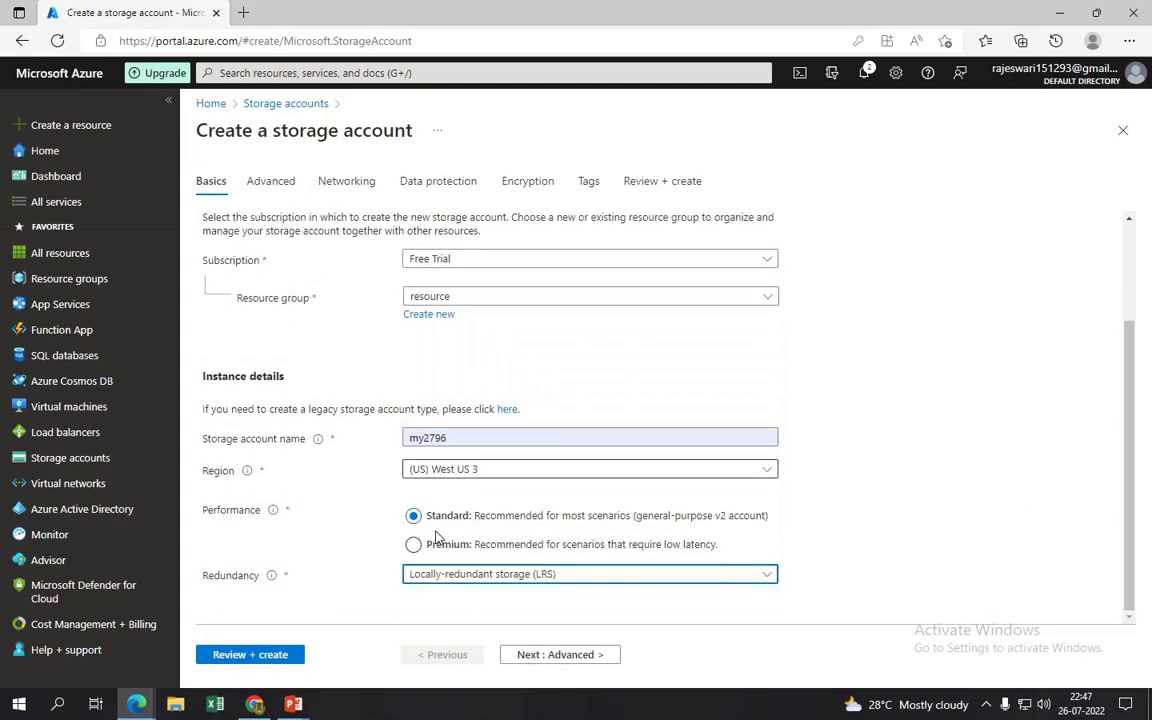
pyautogui.click(1105, 545)
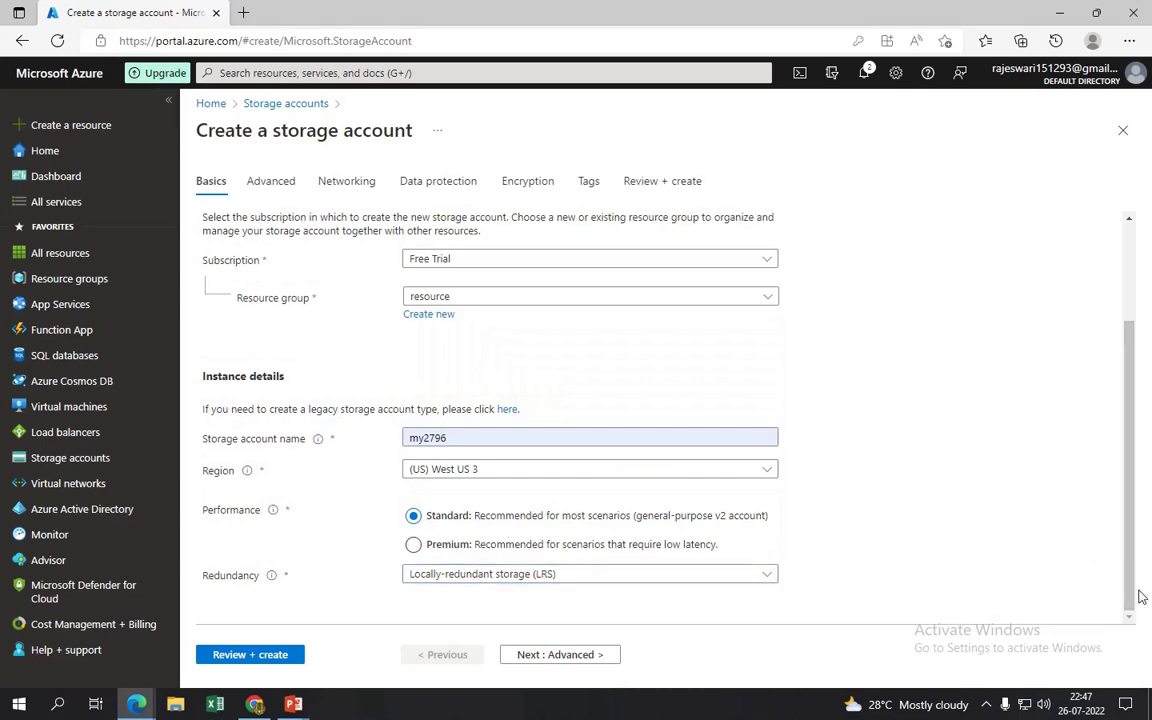
pyautogui.click(580, 655)
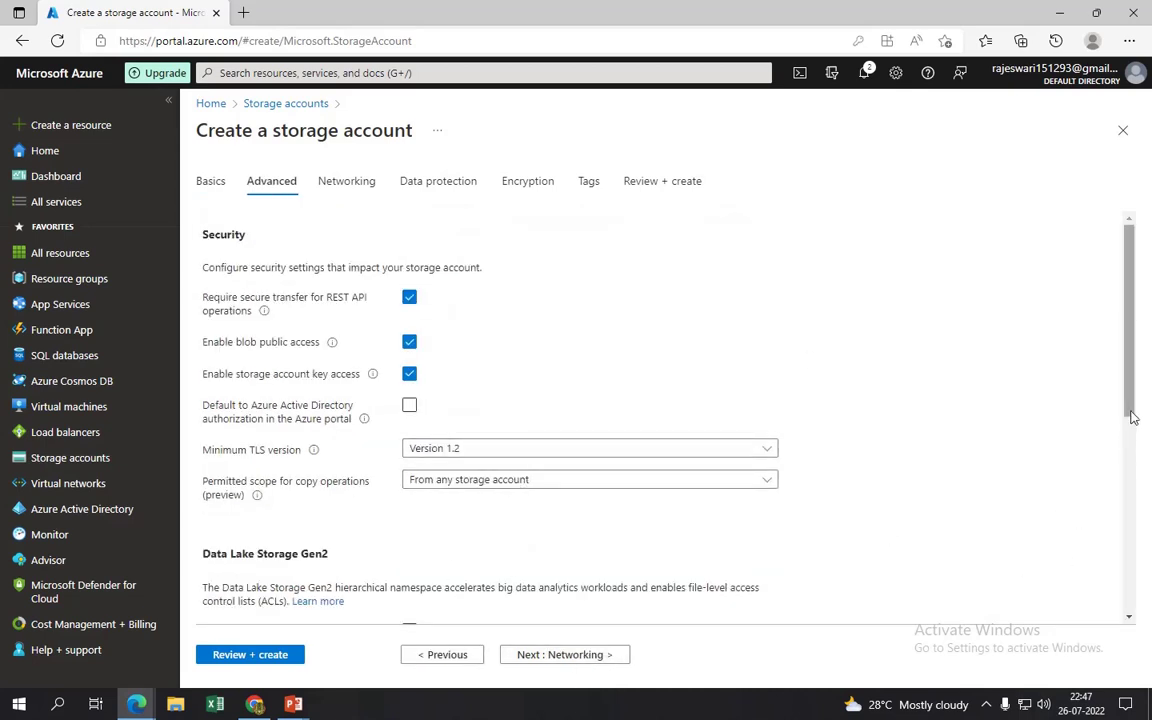
# - Leave the permitted scope for copy operations unchanged and go to the Networking tab
pyautogui.scroll(-2, 1133, 418)
pyautogui.click(455, 400)
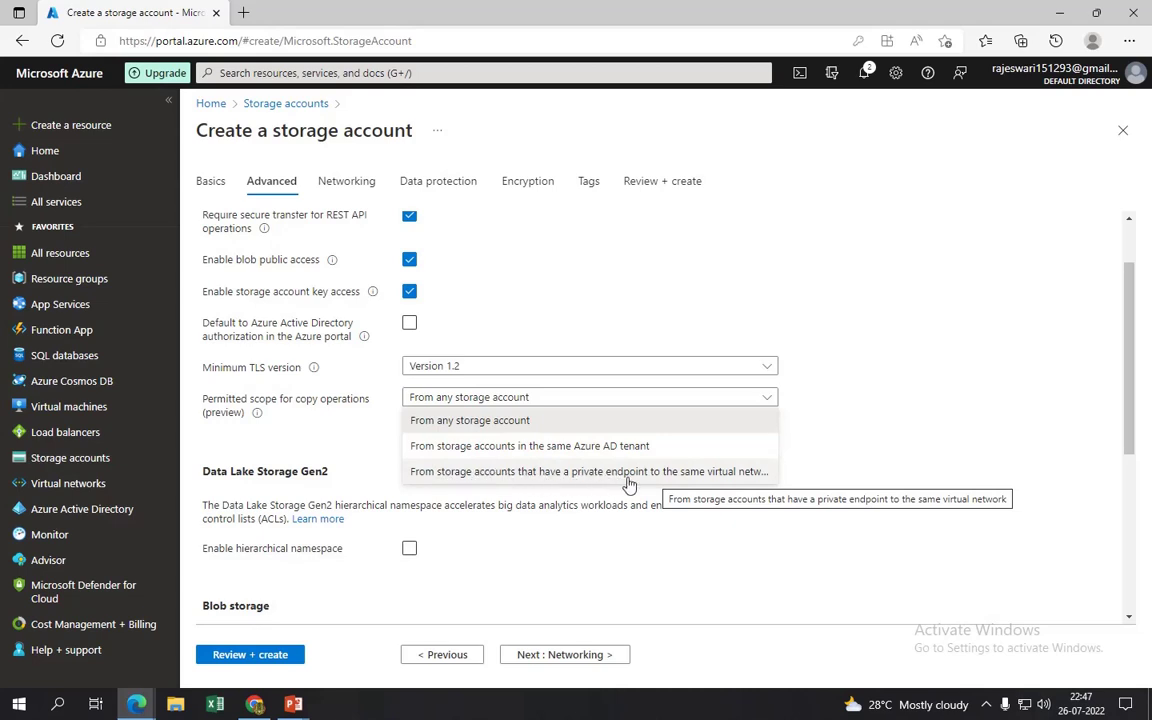
pyautogui.click(517, 397)
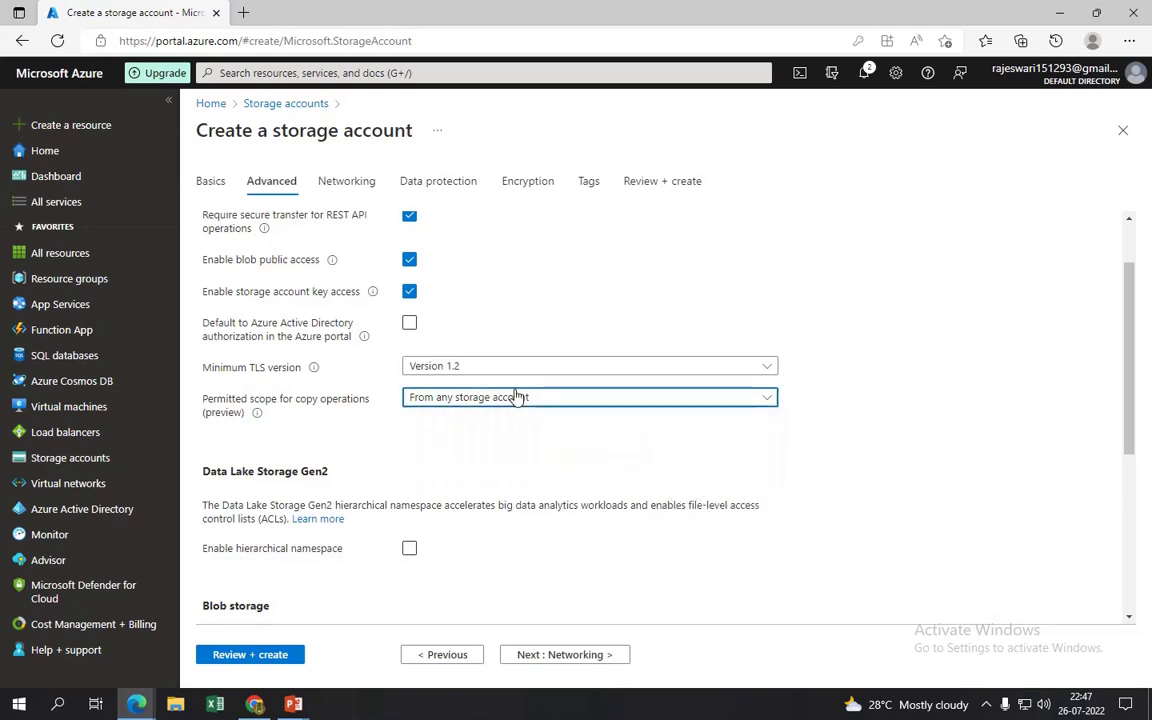
pyautogui.click(338, 184)
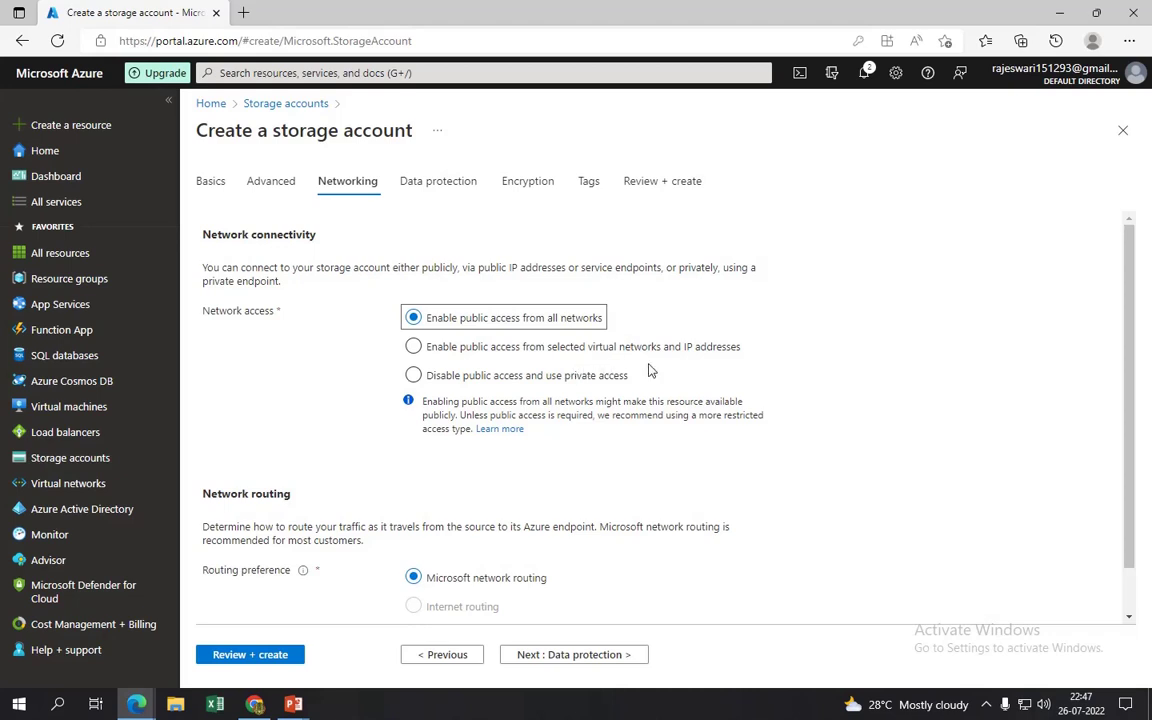
# - Allow public access only from selected networks: vnet with subnet1 and subnet2
pyautogui.click(413, 347)
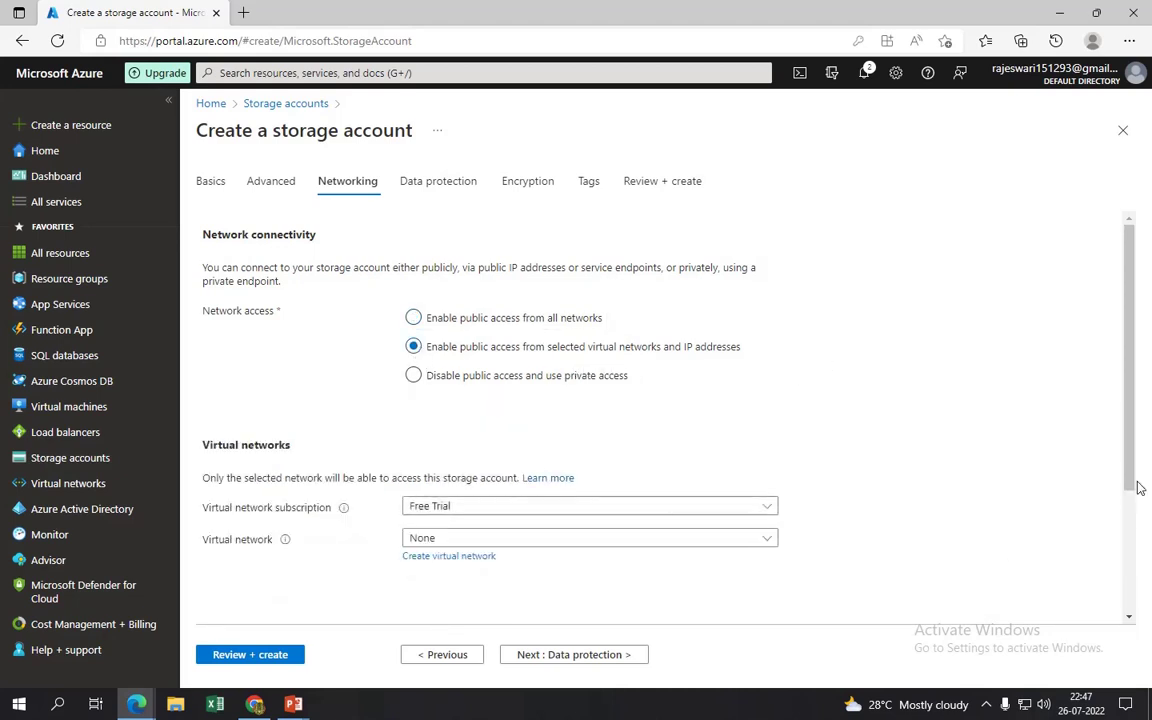
pyautogui.scroll(-2, 476, 412)
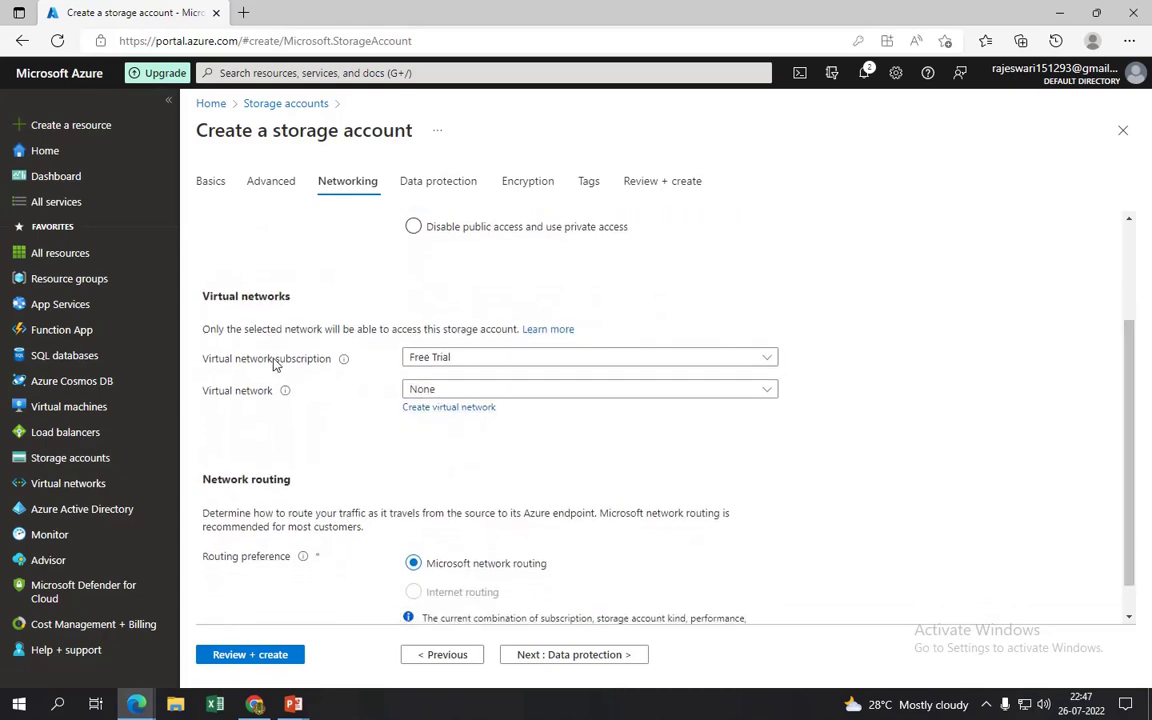
pyautogui.click(510, 392)
pyautogui.click(446, 479)
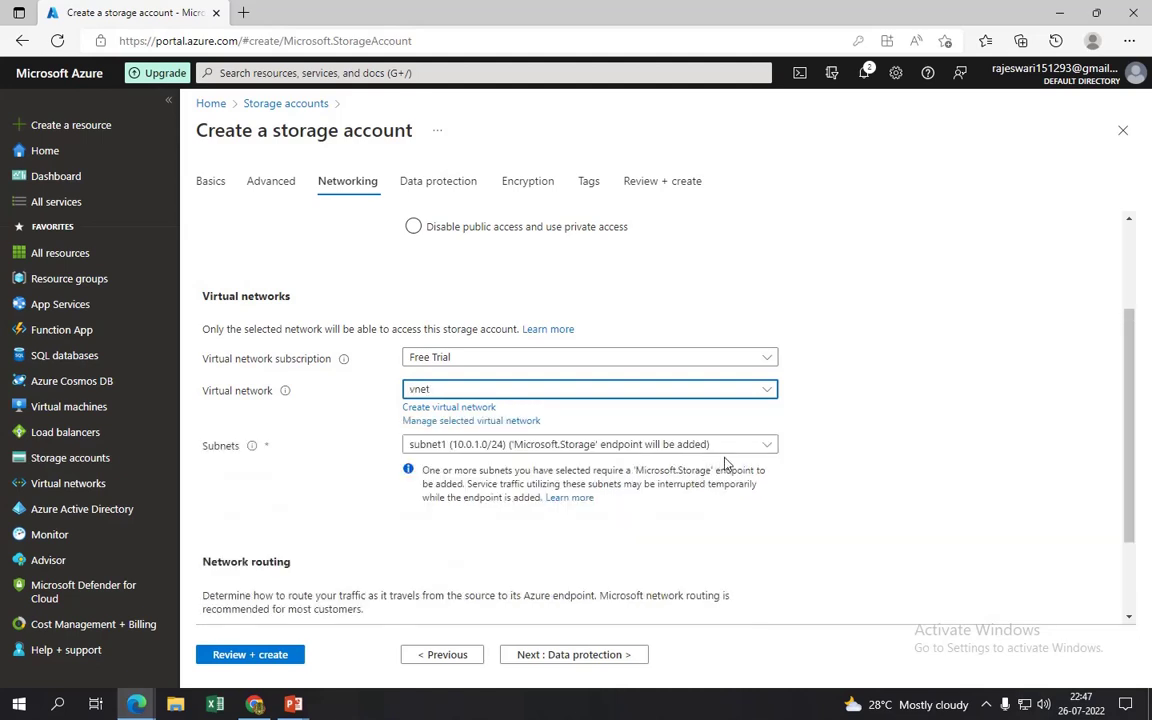
pyautogui.click(463, 447)
pyautogui.click(416, 493)
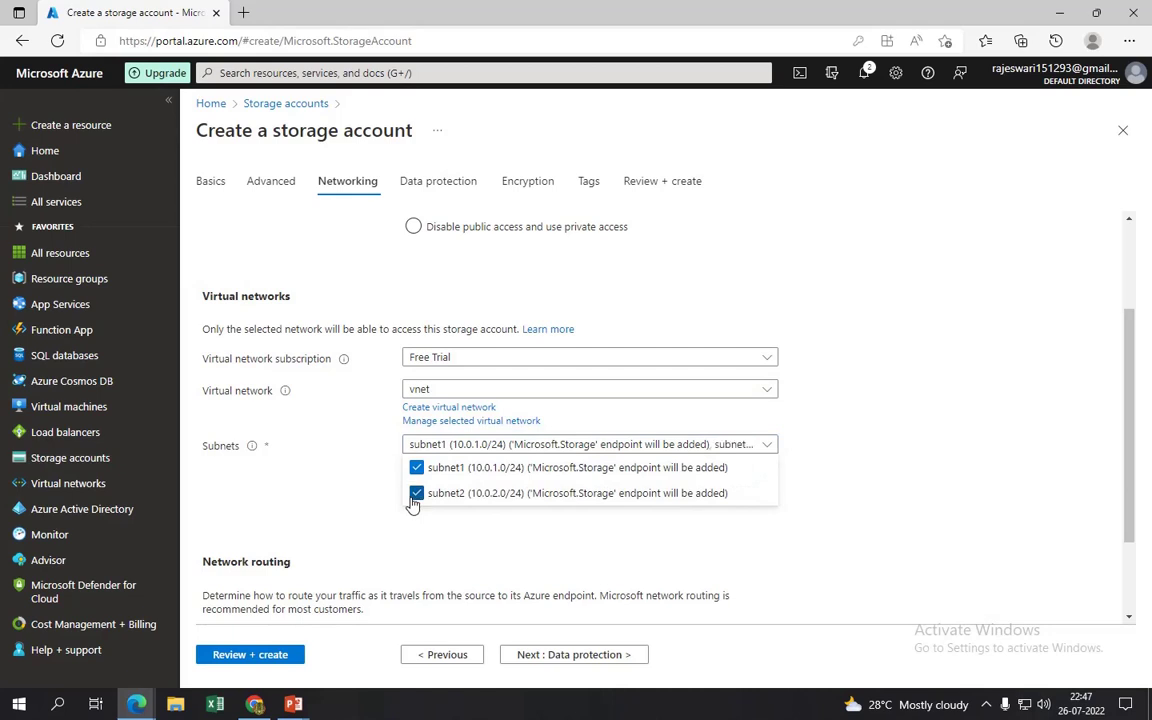
pyautogui.click(881, 462)
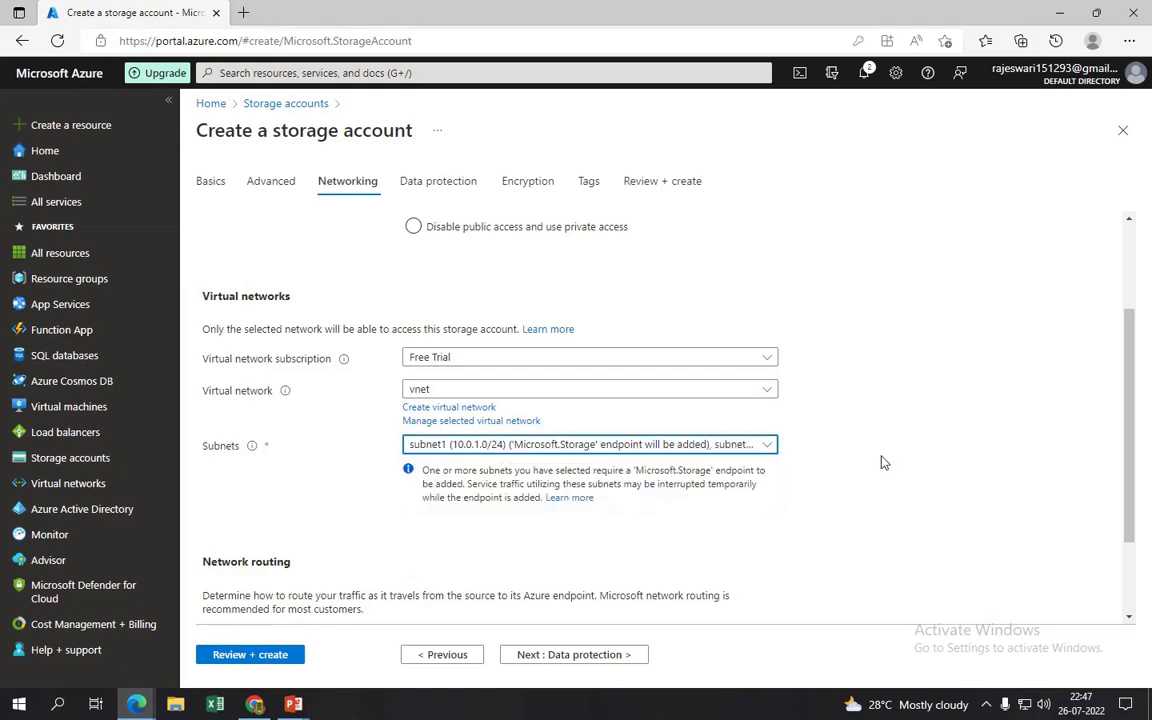
# - Skip Data protection, Encryption and Tags at defaults, then create storage account my2796
pyautogui.click(586, 658)
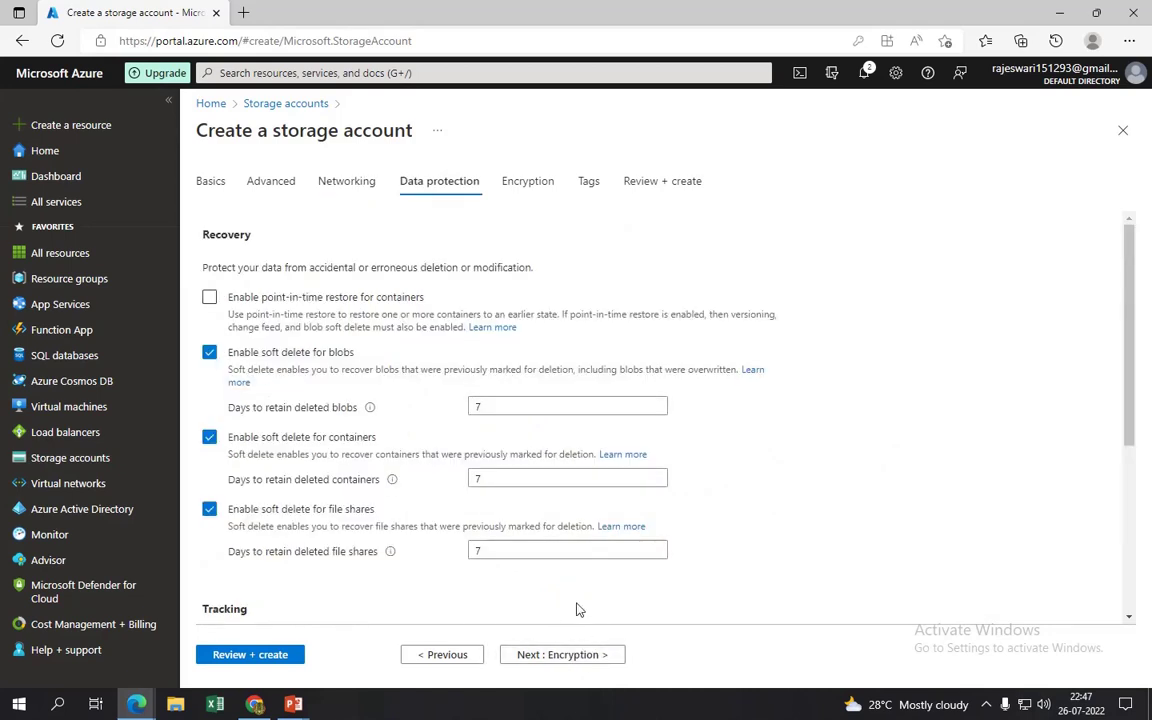
pyautogui.click(574, 656)
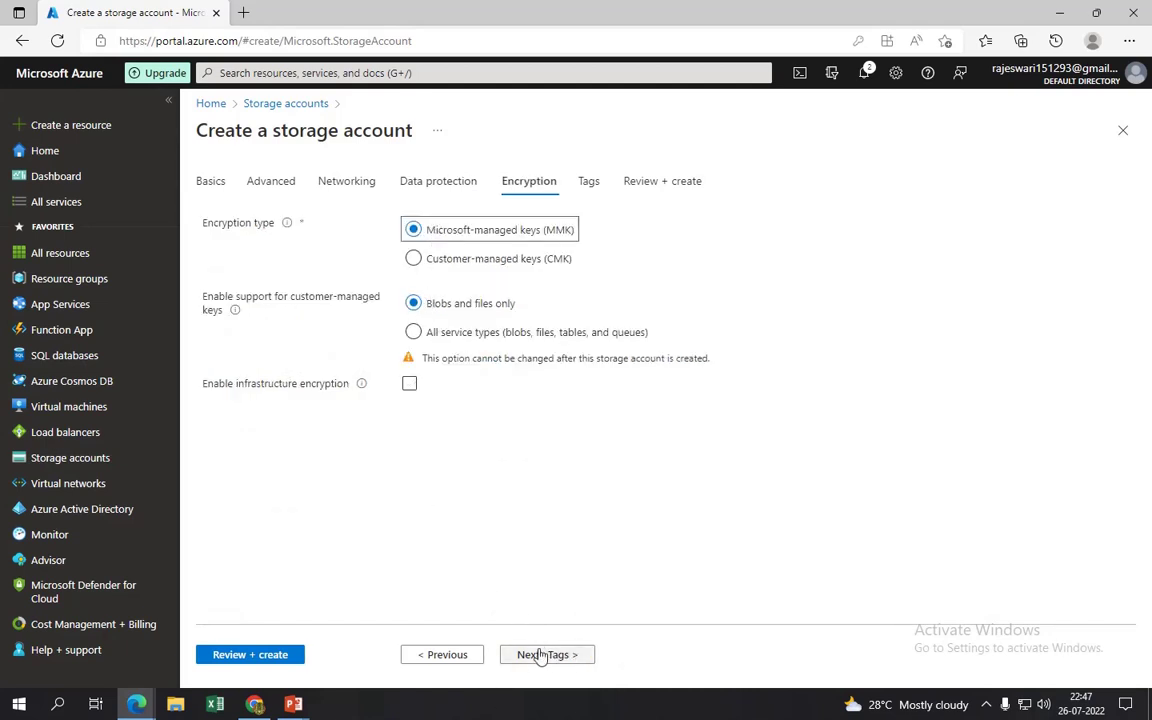
pyautogui.click(541, 661)
pyautogui.click(574, 656)
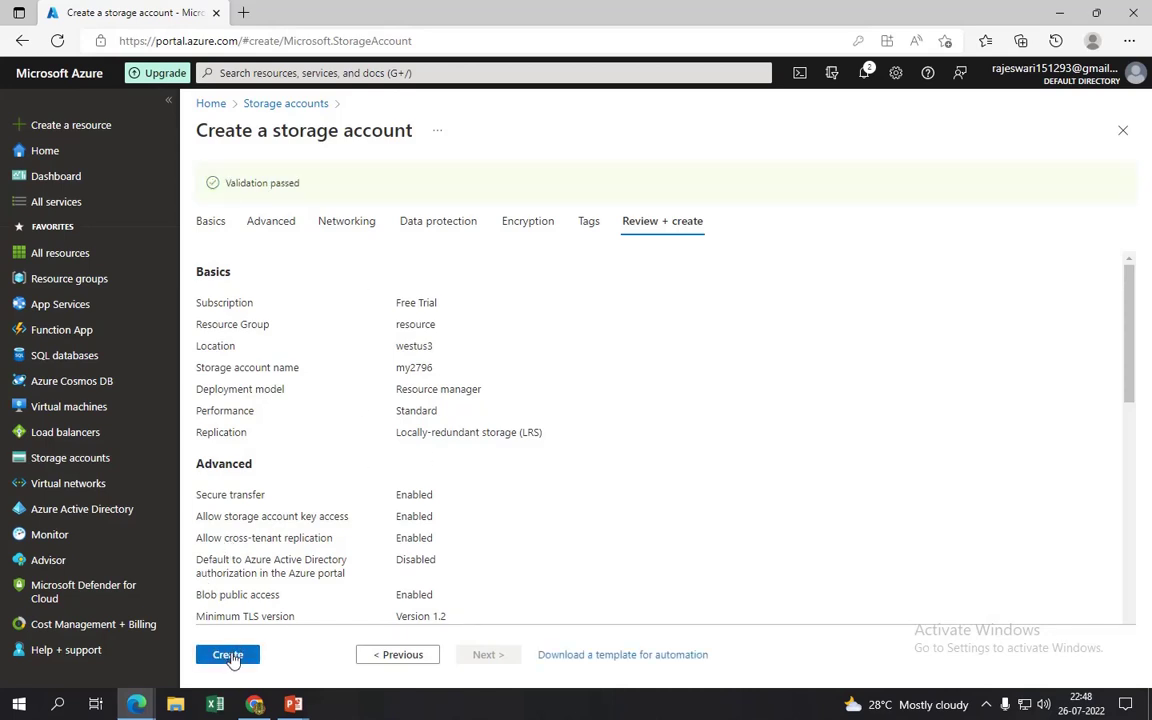
pyautogui.click(227, 654)
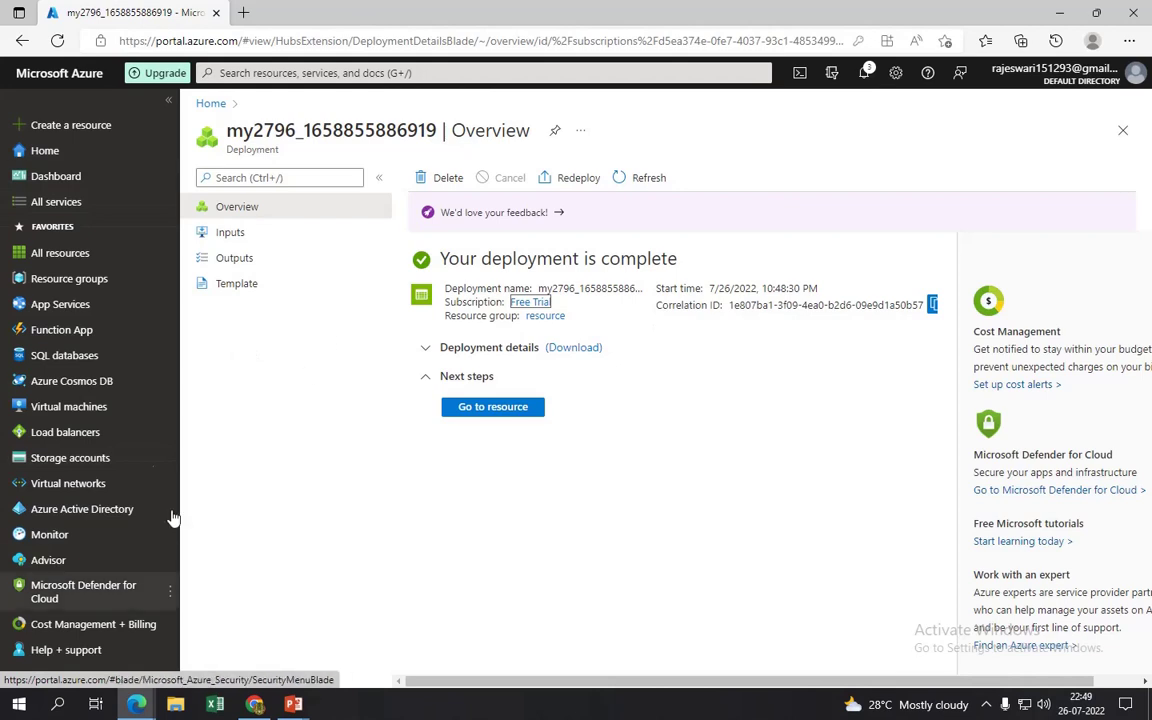
# - Start creating a new standard Azure virtual machine from the Virtual machines list
pyautogui.click(97, 492)
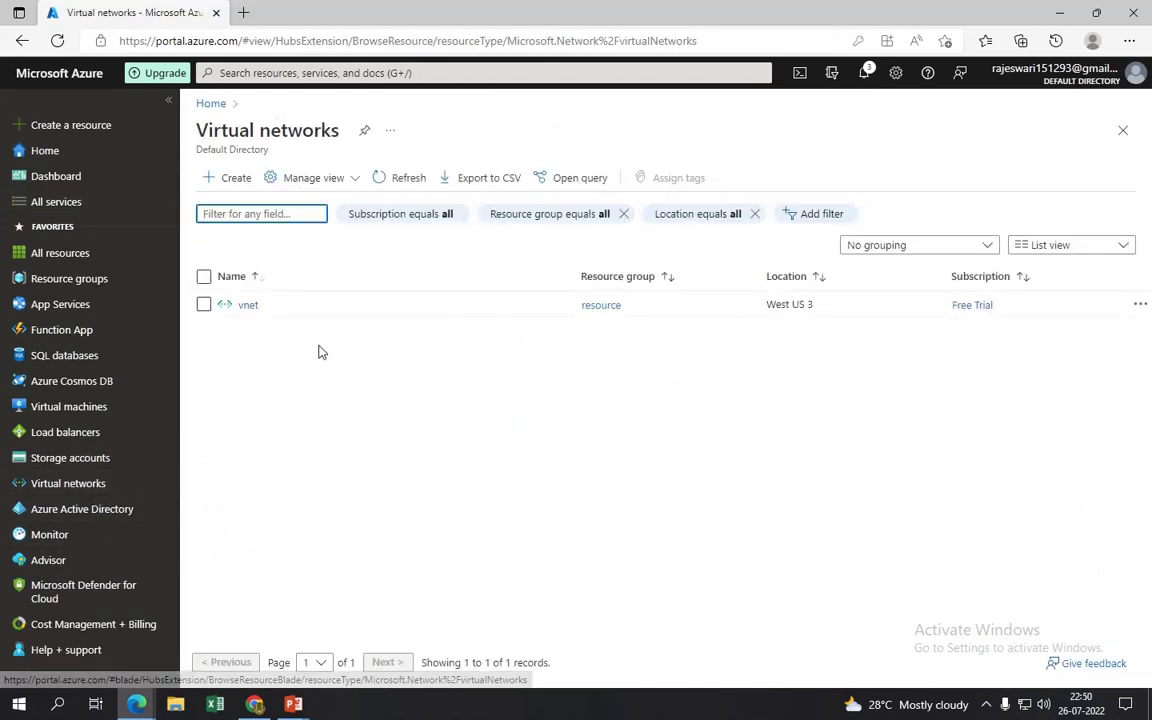
pyautogui.click(74, 406)
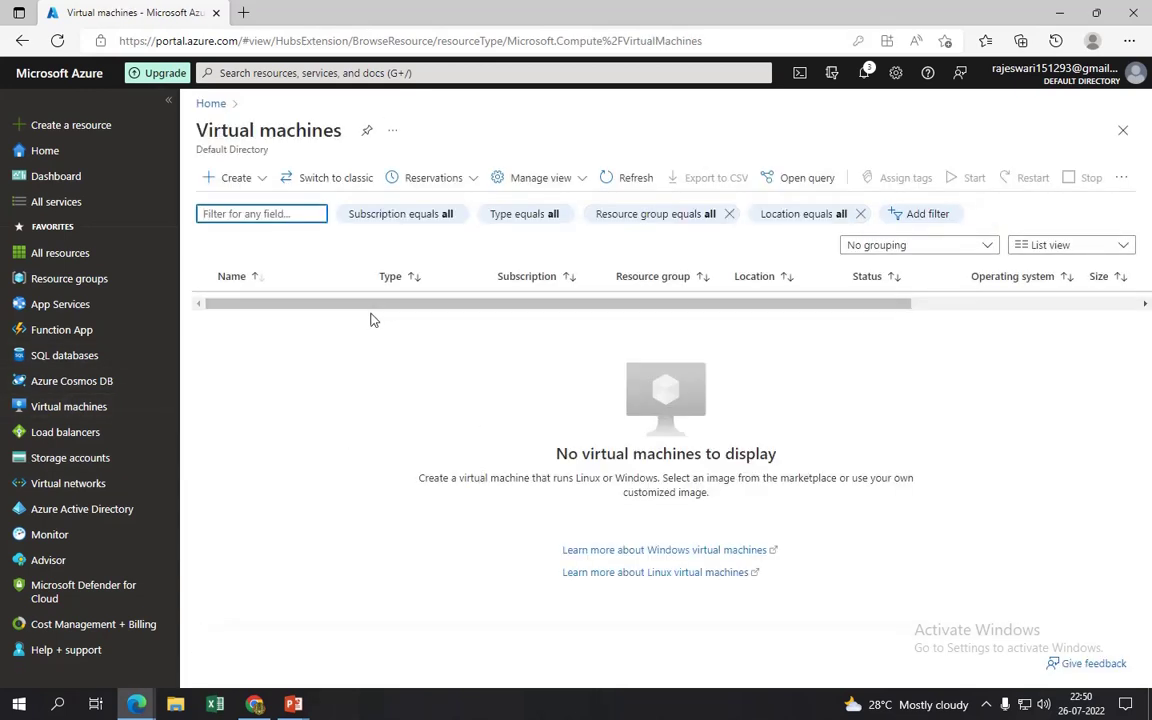
pyautogui.click(224, 178)
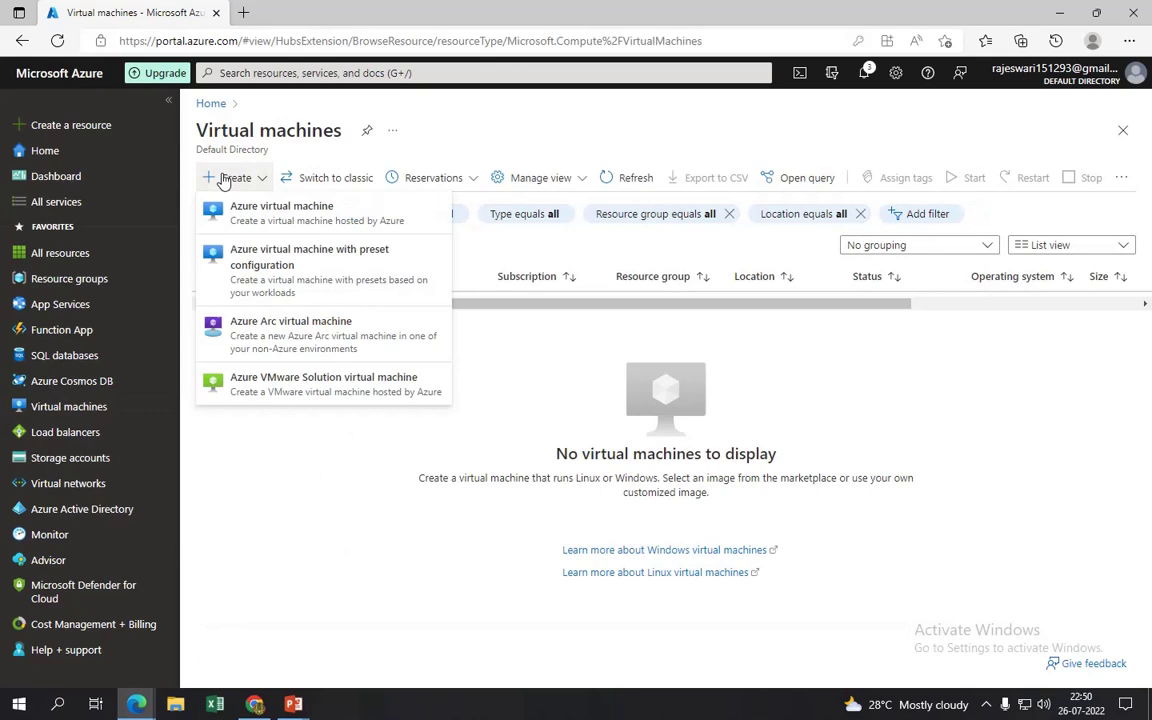
pyautogui.click(275, 213)
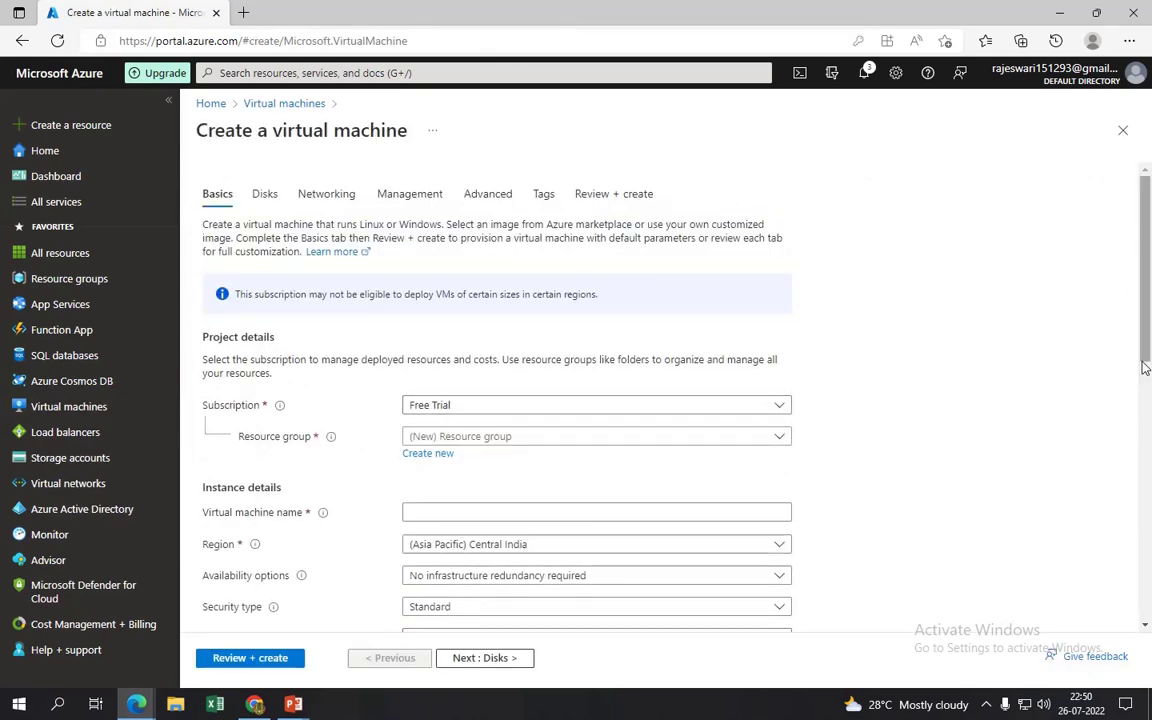
pyautogui.scroll(-3, 587, 198)
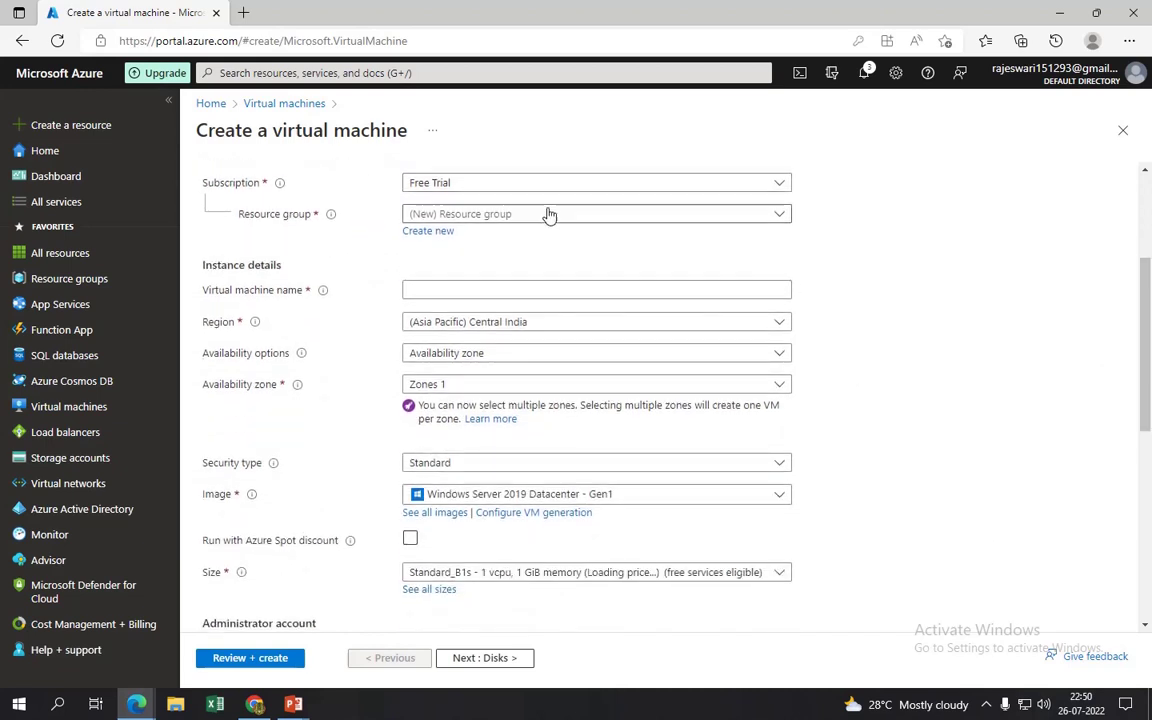
# - Set resource group 'resource', VM name 'windows', and no infrastructure redundancy
pyautogui.click(548, 214)
pyautogui.click(468, 291)
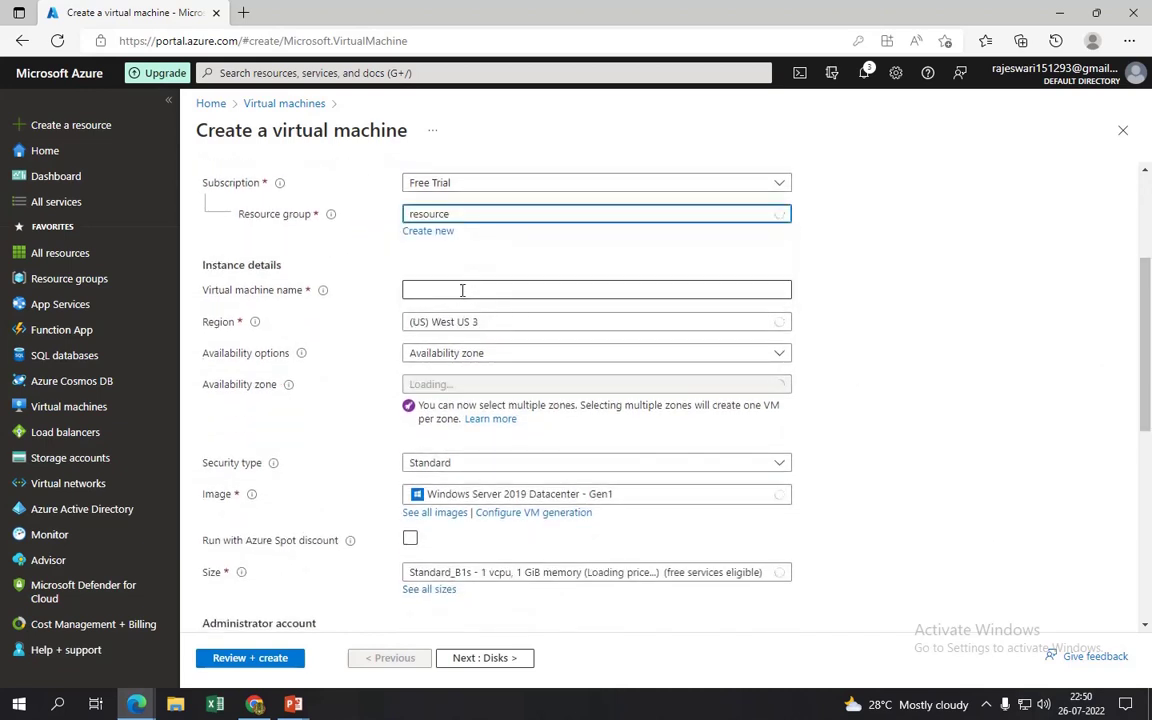
pyautogui.click(462, 289)
pyautogui.write('w')
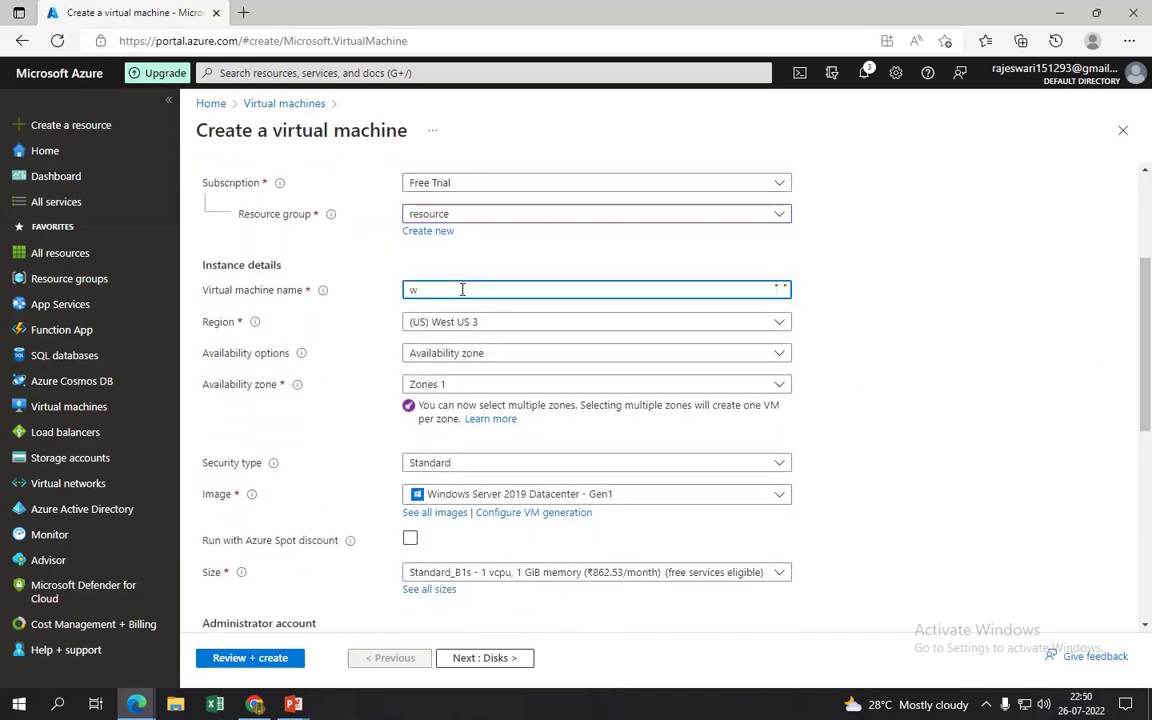
pyautogui.write('indows')
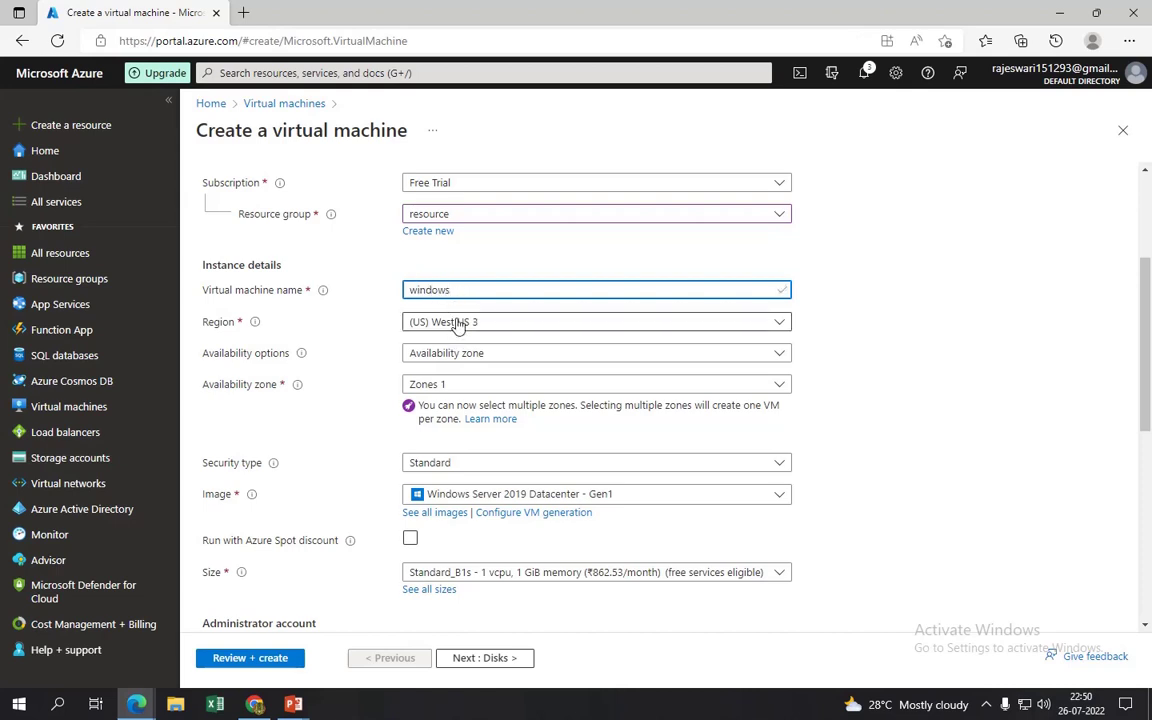
pyautogui.click(471, 356)
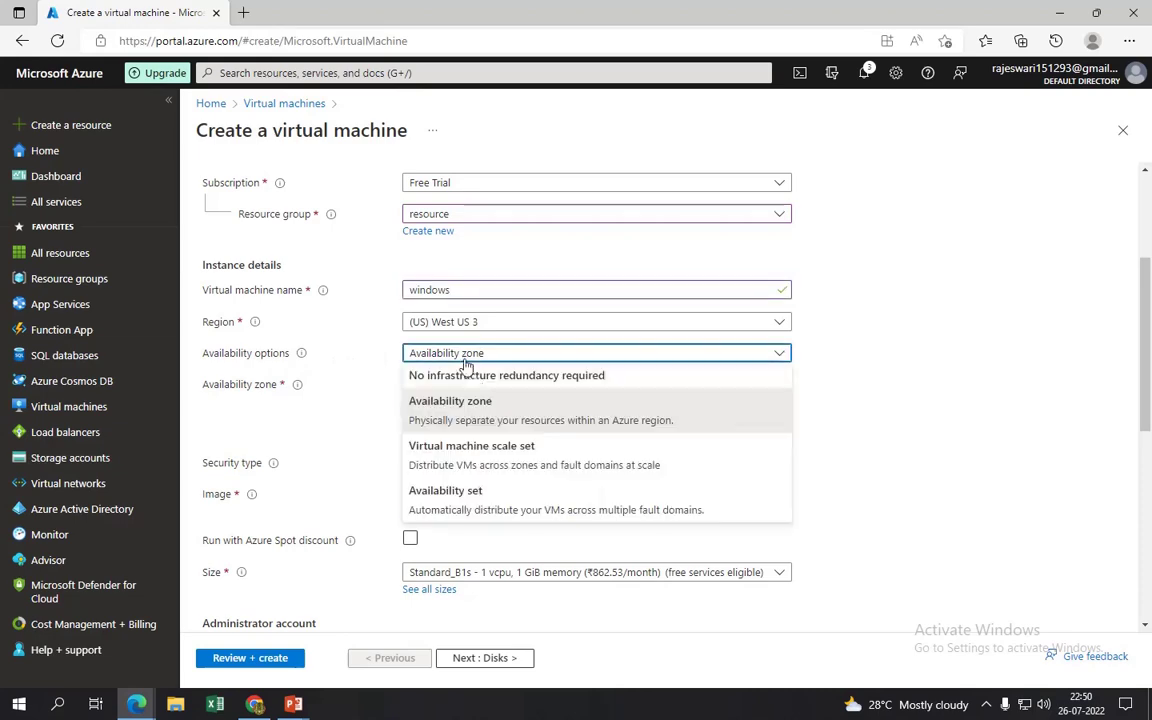
pyautogui.click(471, 375)
# - Choose the Standard_DS1_v2 VM size
pyautogui.scroll(-2, 1030, 400)
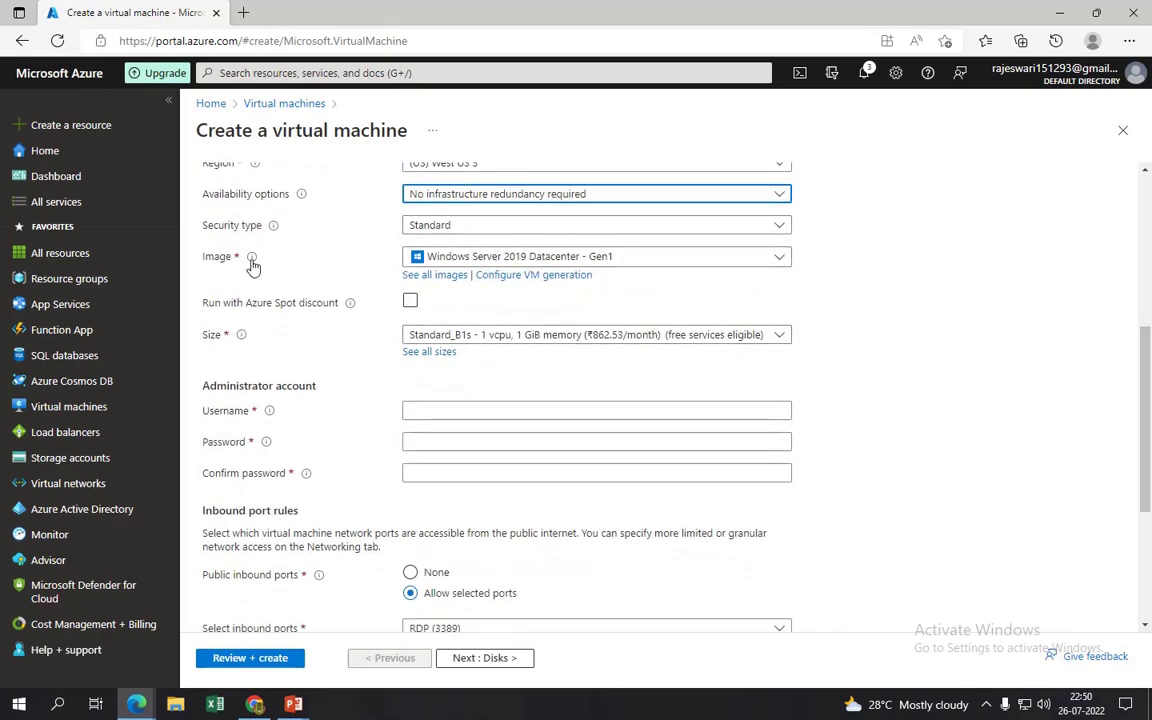
pyautogui.click(500, 338)
pyautogui.click(506, 389)
pyautogui.scroll(-1, 545, 360)
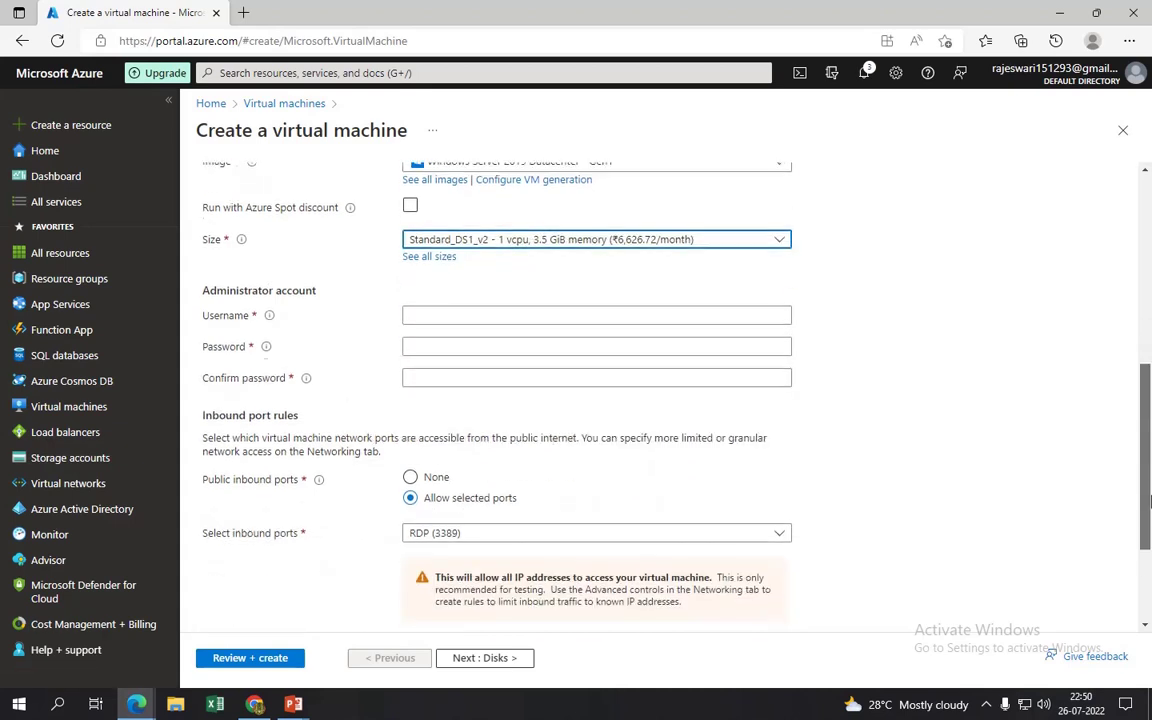
# - Enter administrator username 'resource' and the admin password, then confirm it
pyautogui.click(545, 292)
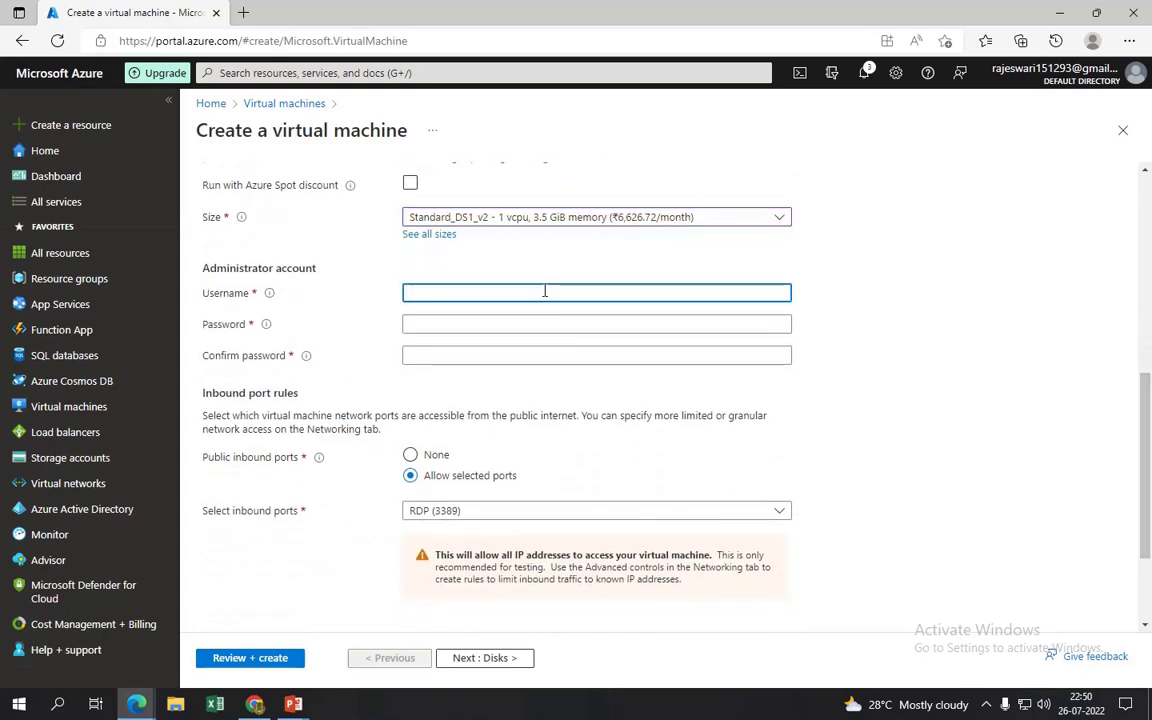
pyautogui.write('resource')
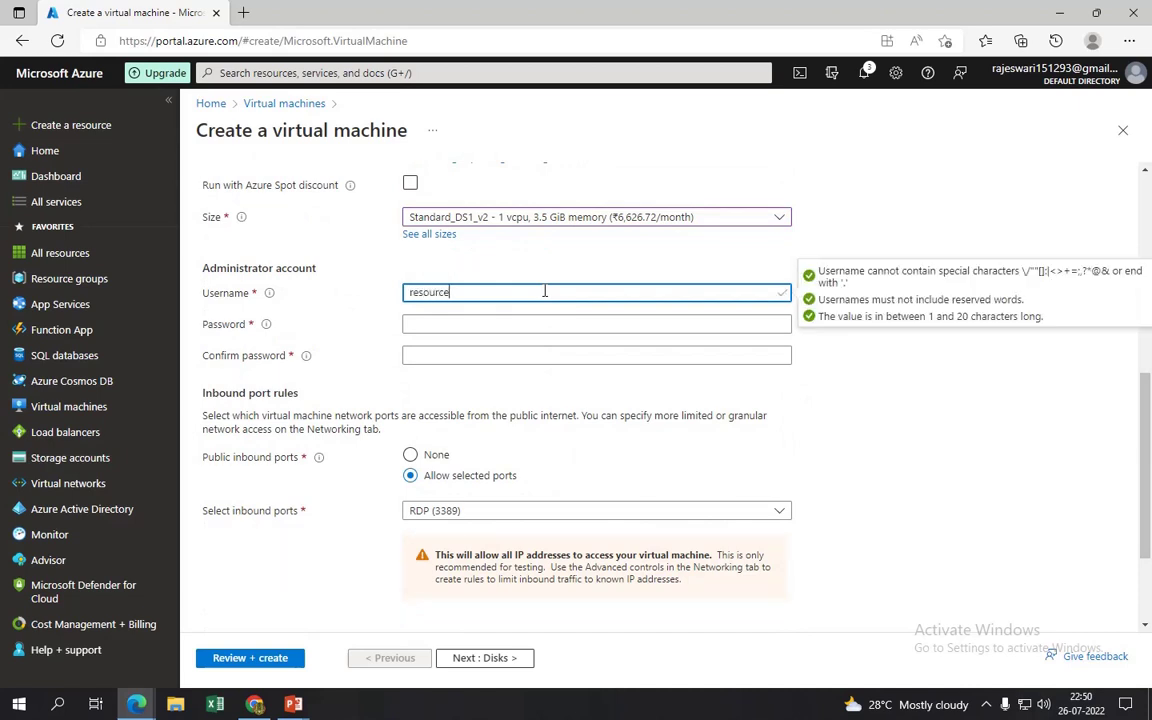
pyautogui.press('Tab')
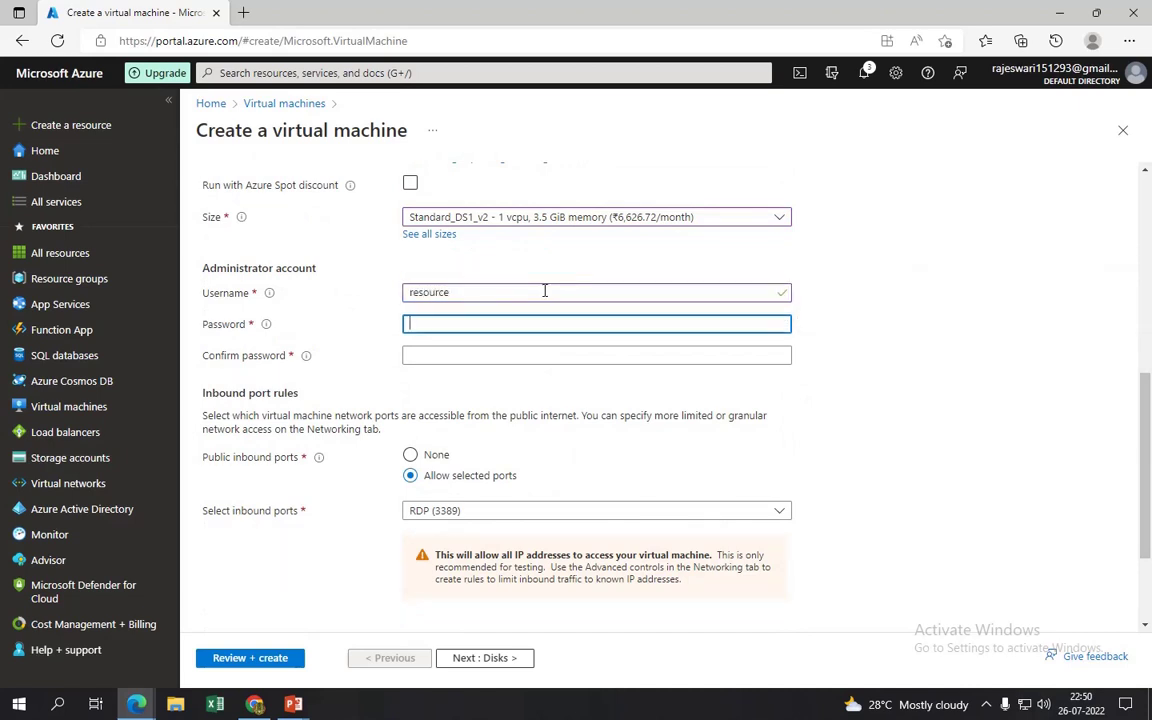
pyautogui.write('P')
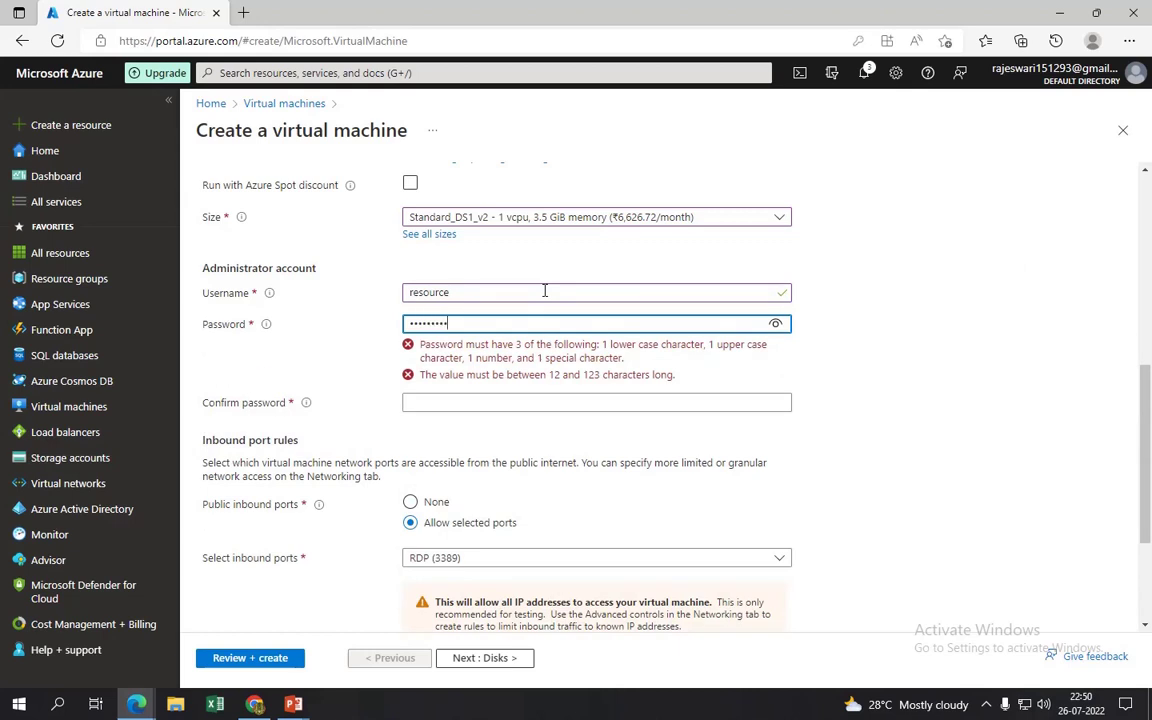
pyautogui.press('Tab')
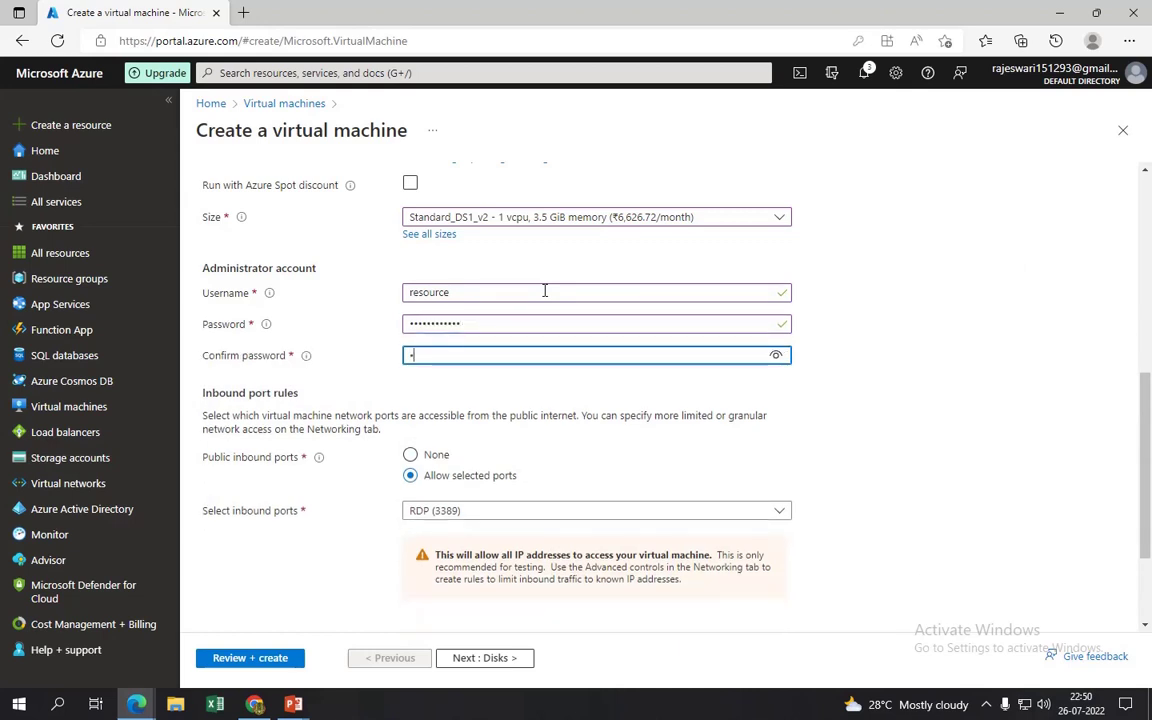
pyautogui.write('Pas')
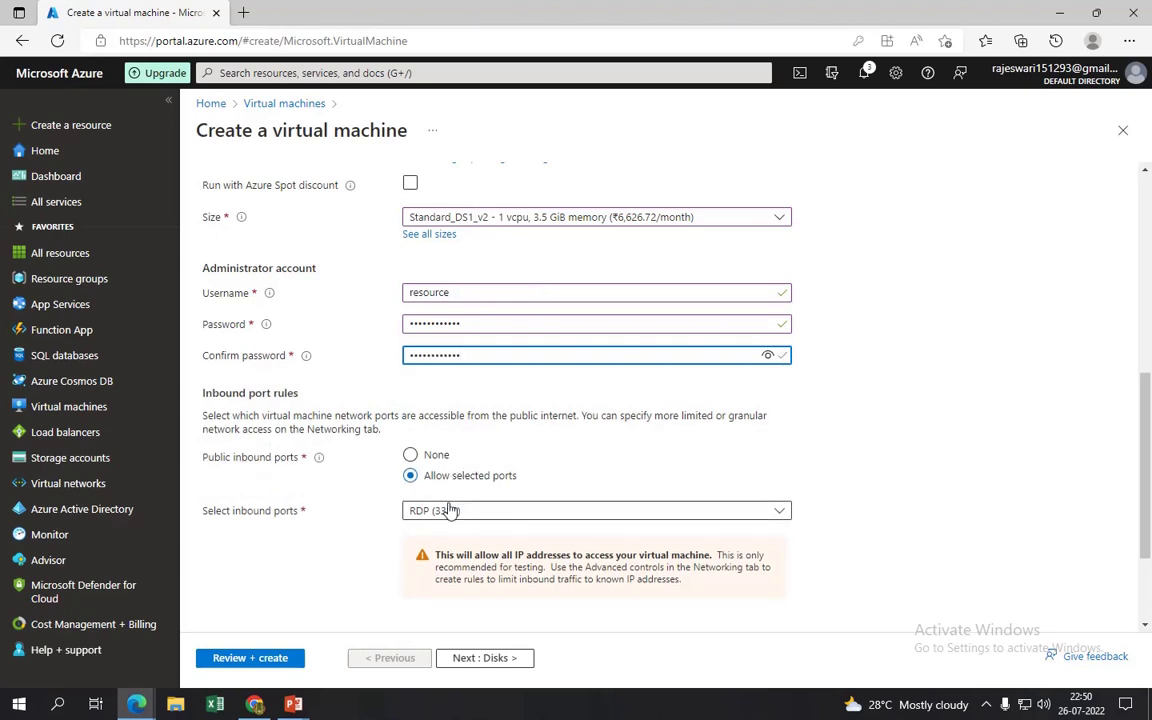
# - Allow HTTP (80) and RDP (3389) inbound and claim the Windows Server Hybrid Benefit
pyautogui.scroll(-1, 1150, 562)
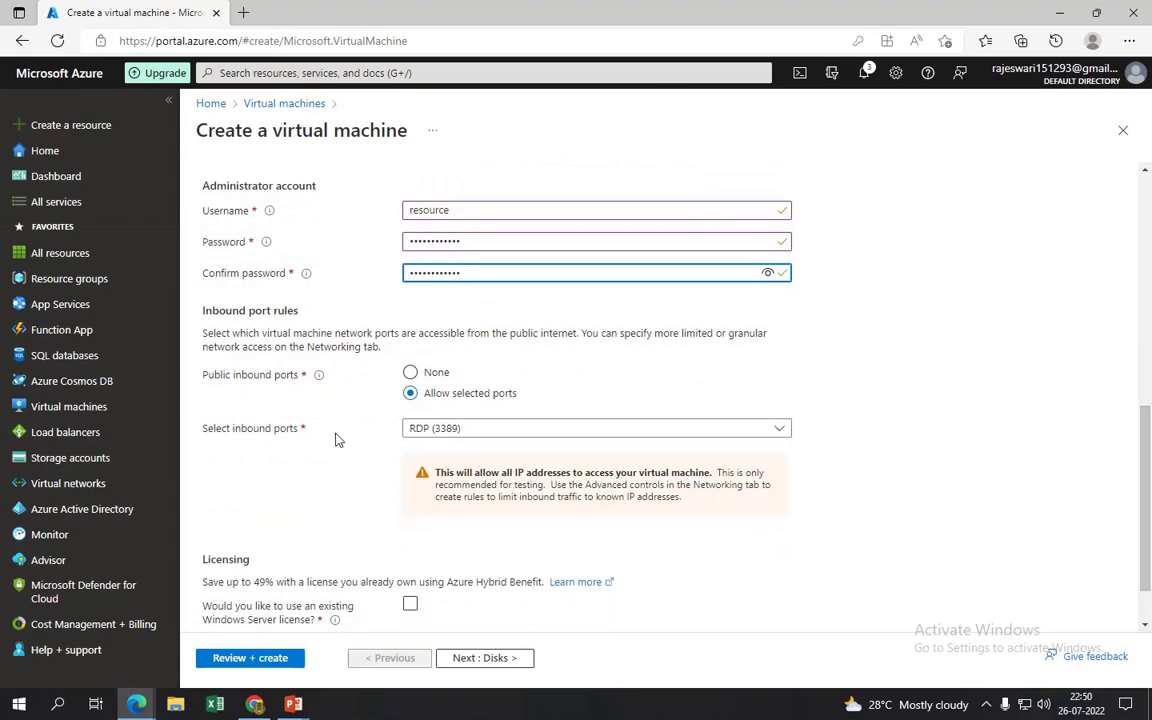
pyautogui.click(435, 430)
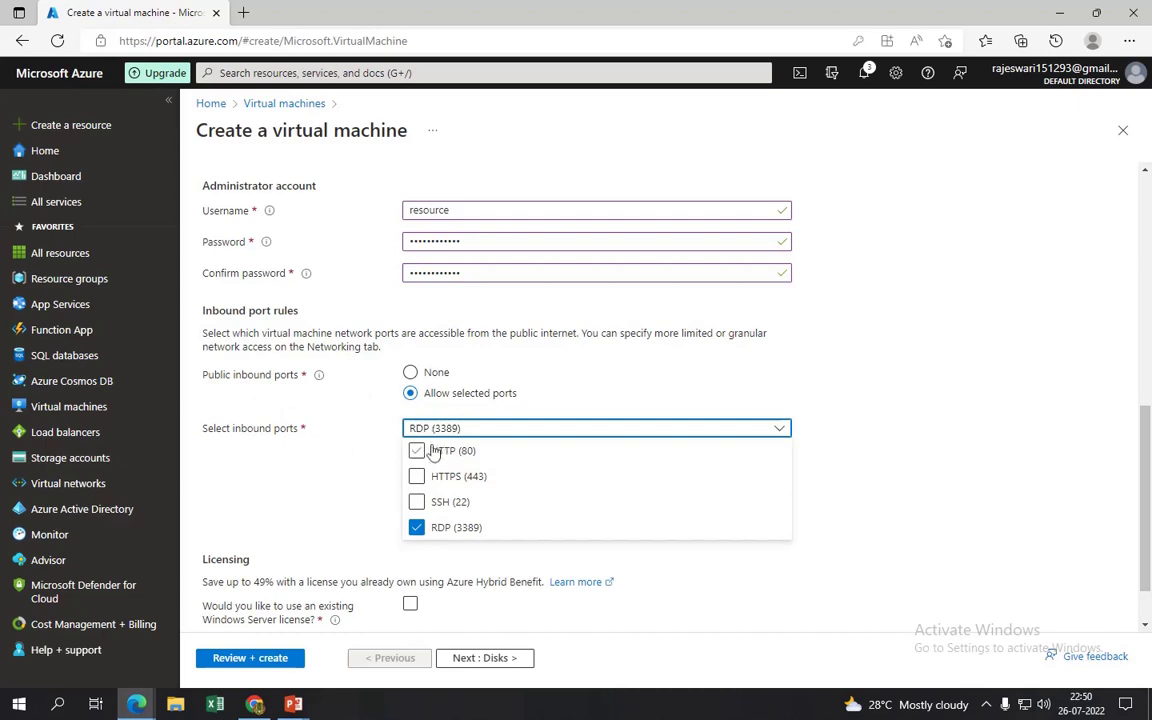
pyautogui.click(437, 452)
pyautogui.click(864, 455)
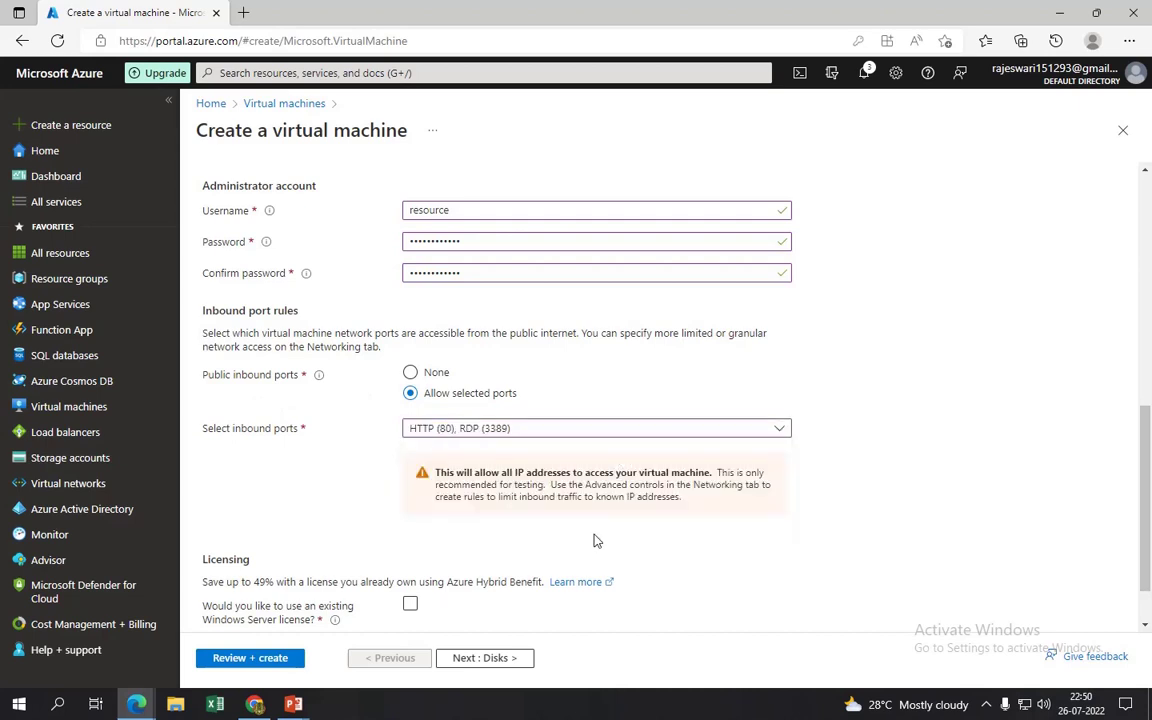
pyautogui.click(410, 603)
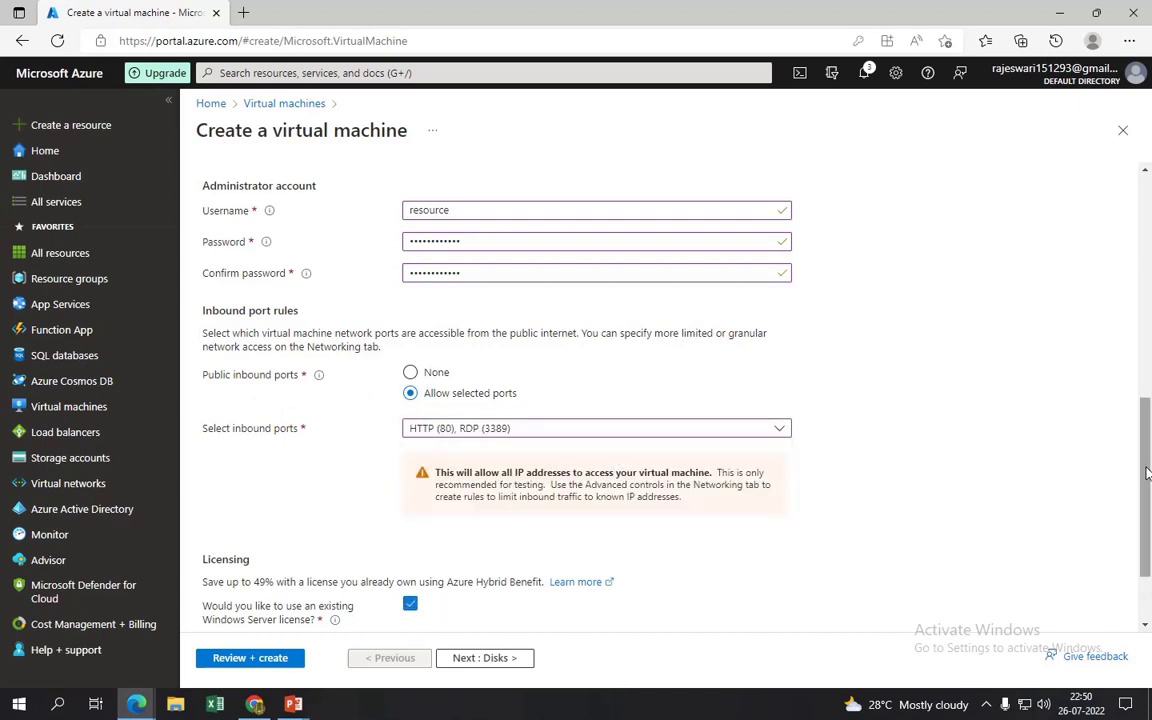
pyautogui.scroll(-2, 1147, 472)
pyautogui.click(210, 543)
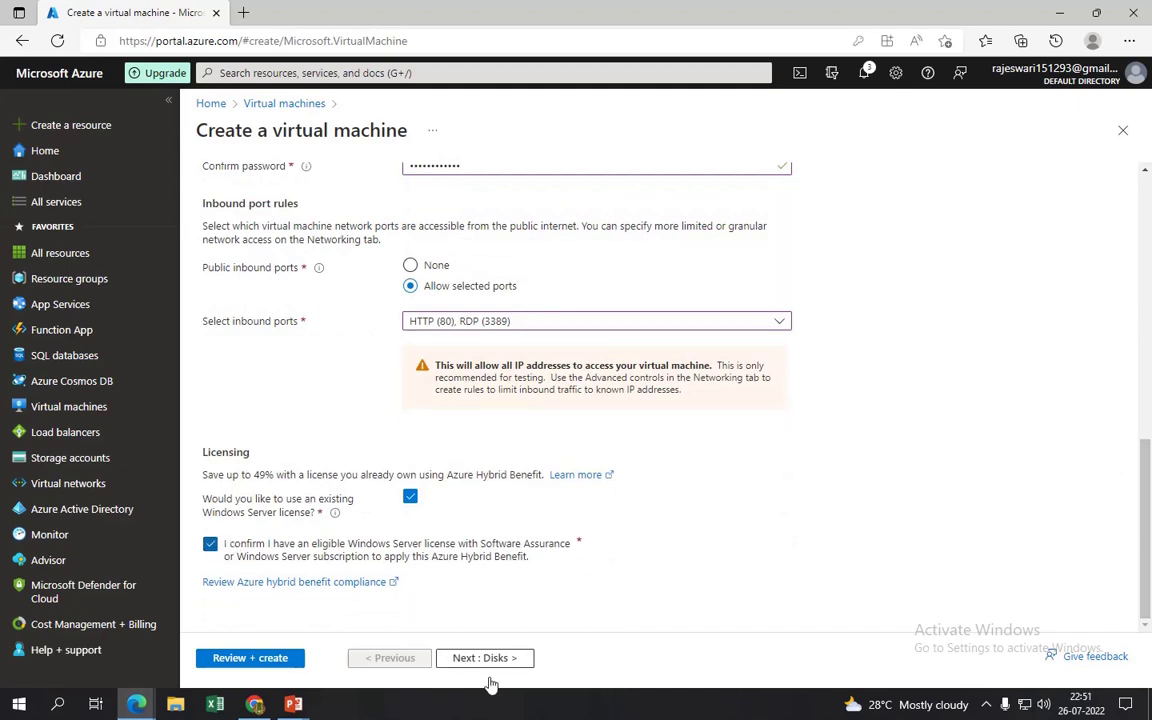
pyautogui.click(489, 661)
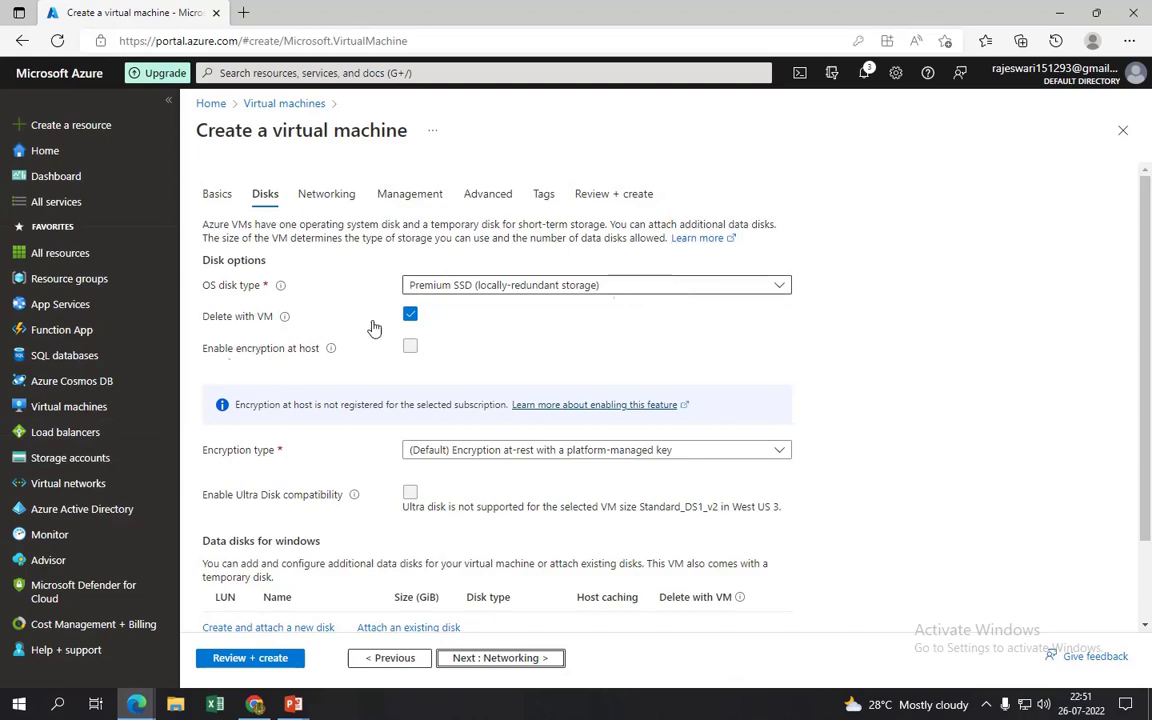
# - Keep the VM on vnet's subnet1 with the new windows-ip public IP
pyautogui.scroll(-1, 1149, 485)
pyautogui.scroll(-2, 1149, 485)
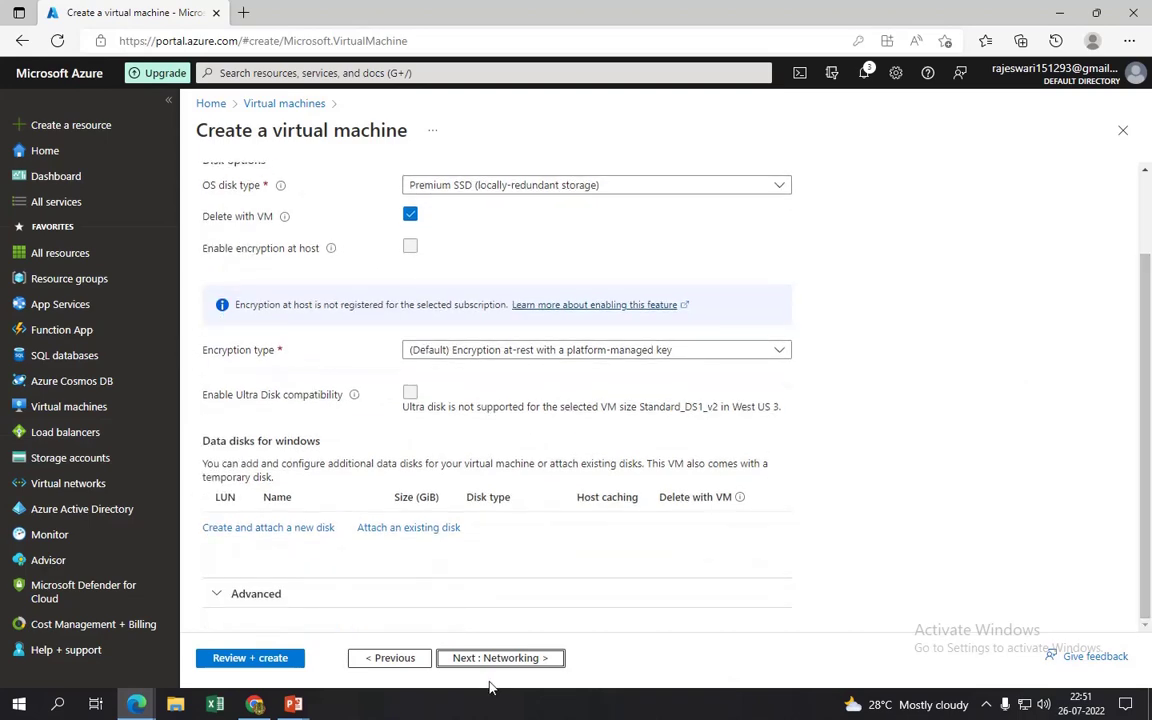
pyautogui.click(500, 657)
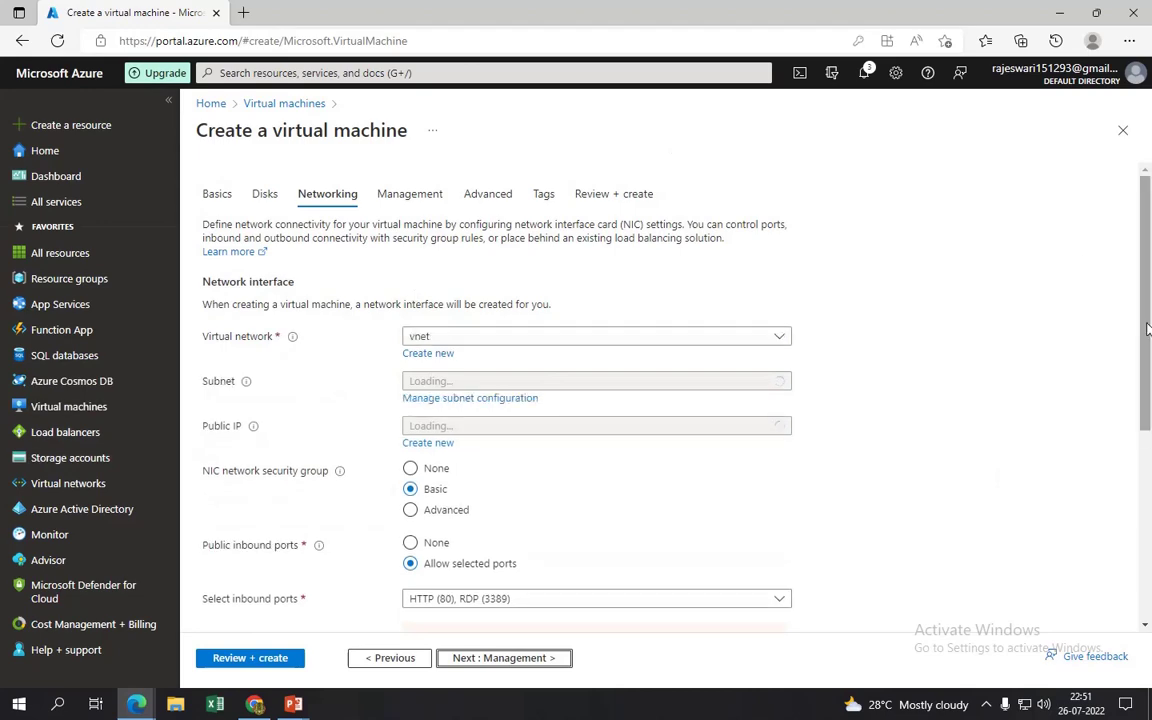
pyautogui.scroll(-3, 753, 321)
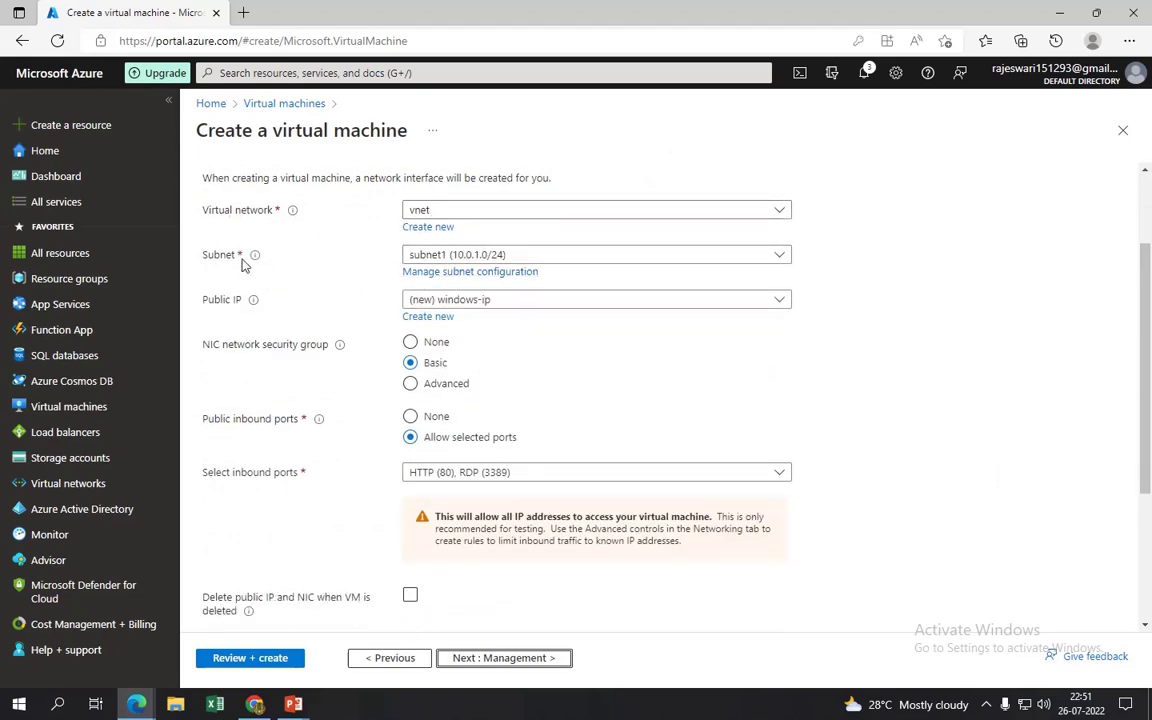
pyautogui.click(579, 257)
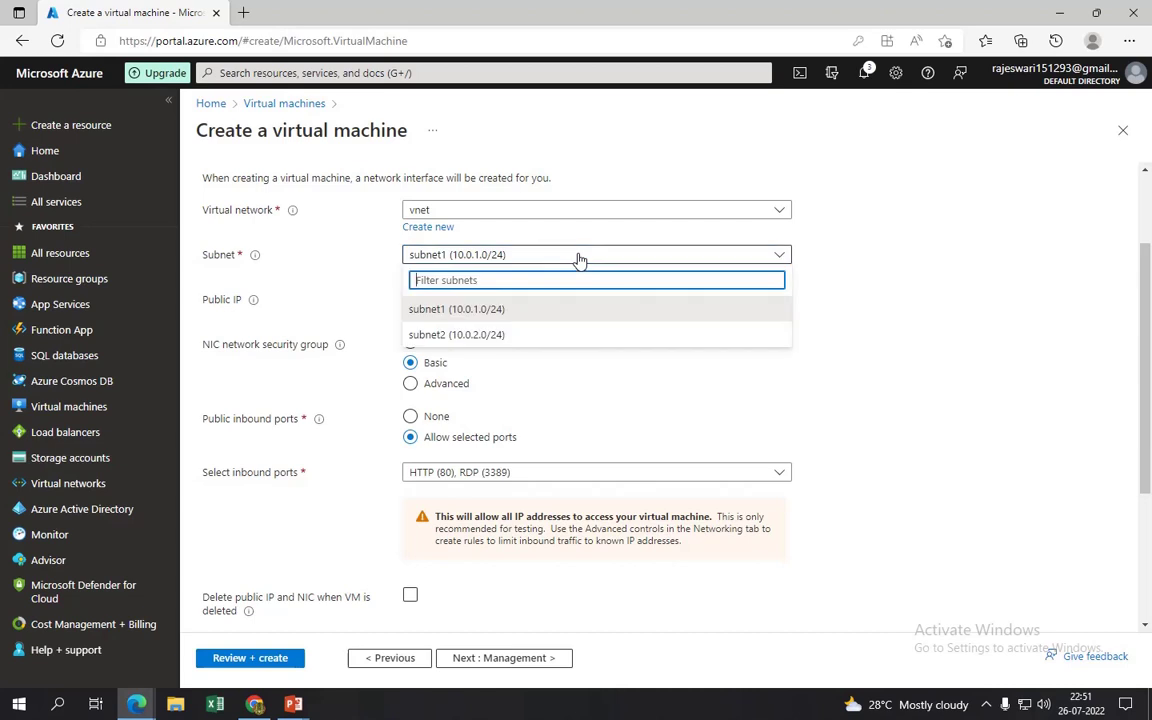
pyautogui.click(463, 312)
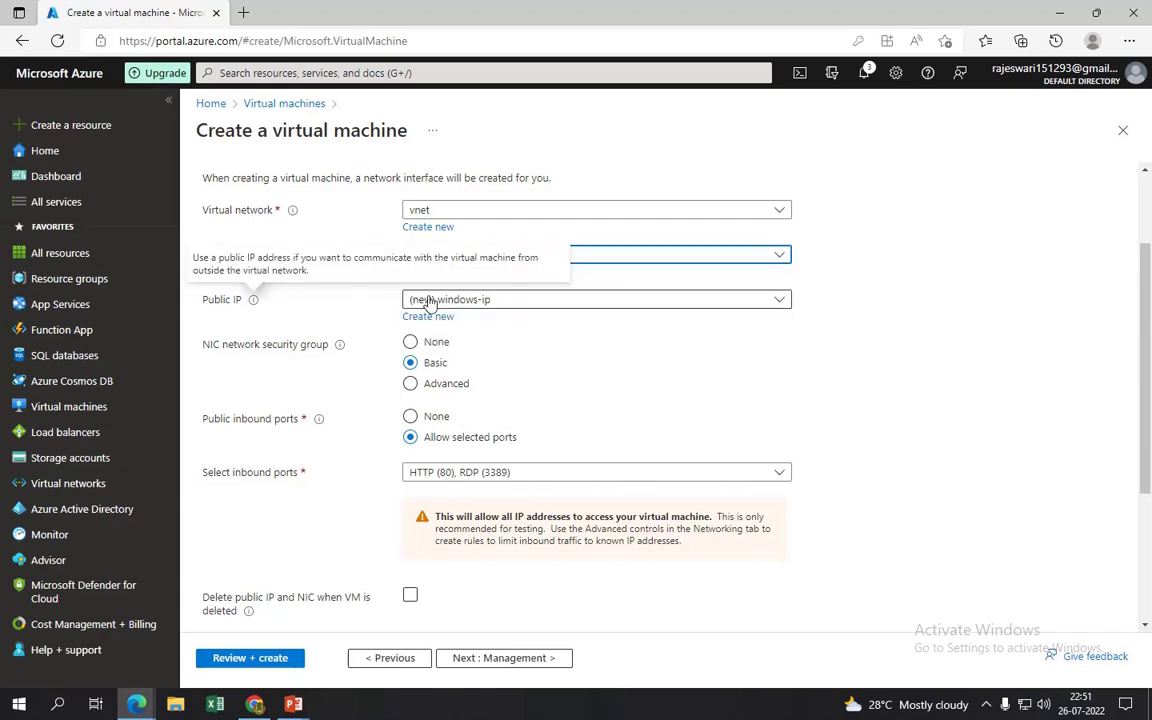
pyautogui.click(722, 308)
pyautogui.click(488, 326)
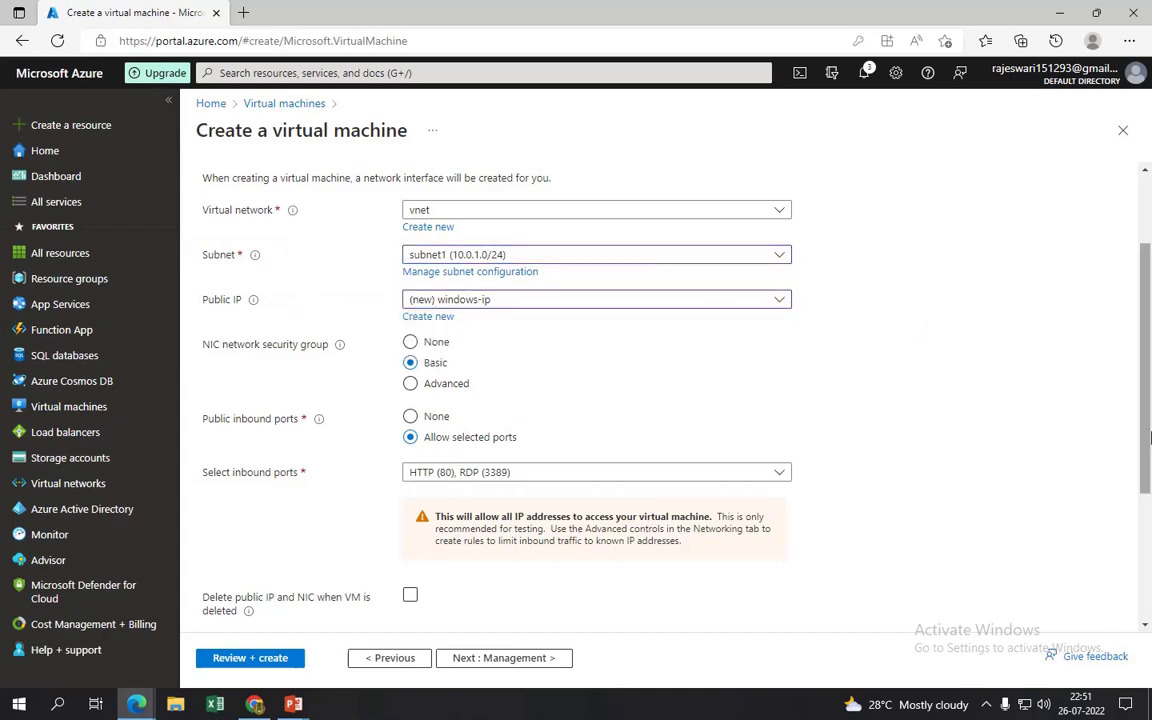
pyautogui.scroll(-2, 1150, 437)
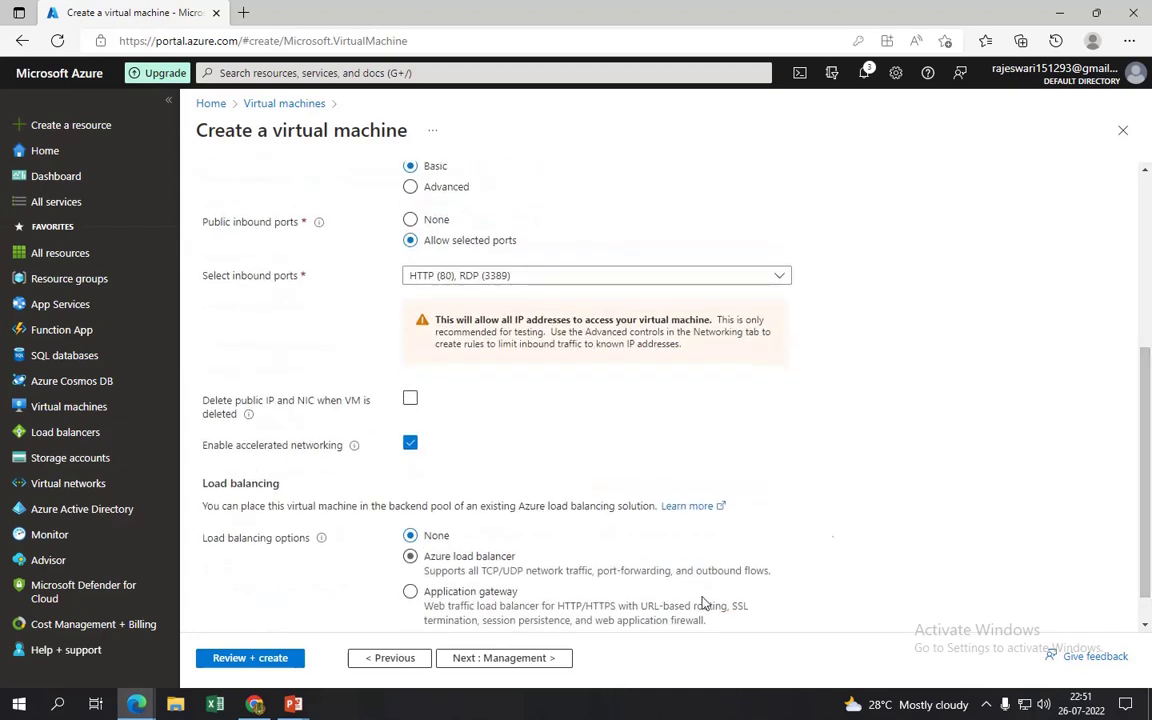
# - Skip Management, Advanced and Tags settings to reach Review + create
pyautogui.click(510, 658)
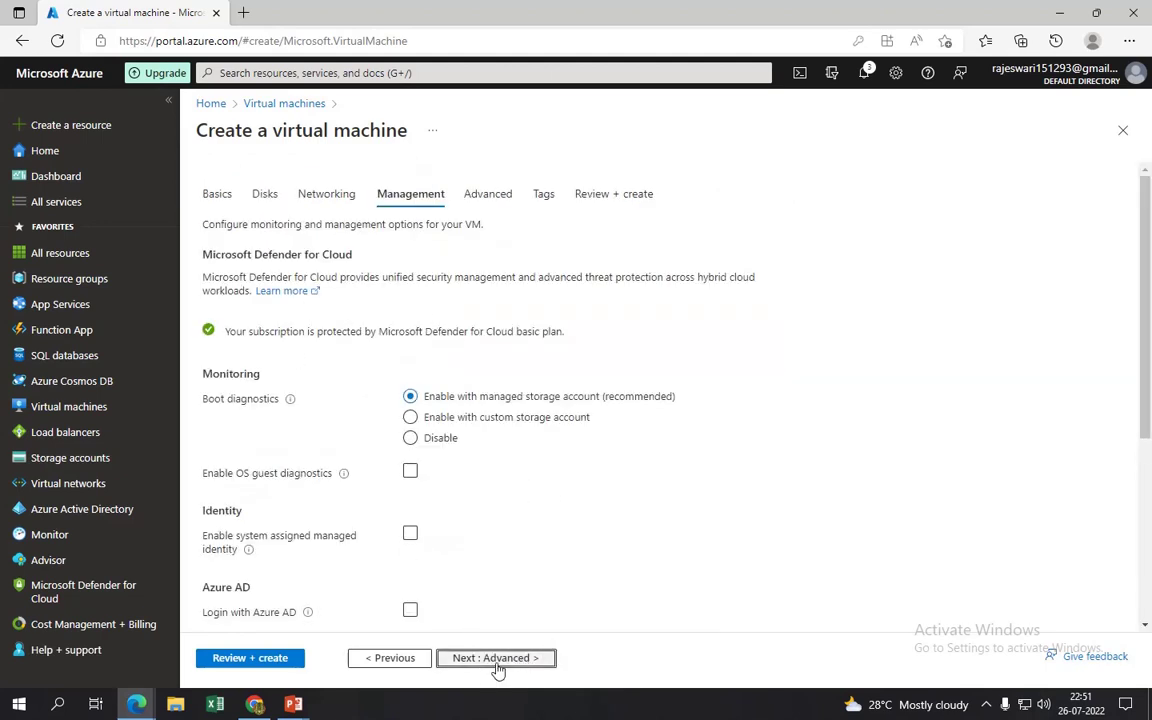
pyautogui.click(497, 660)
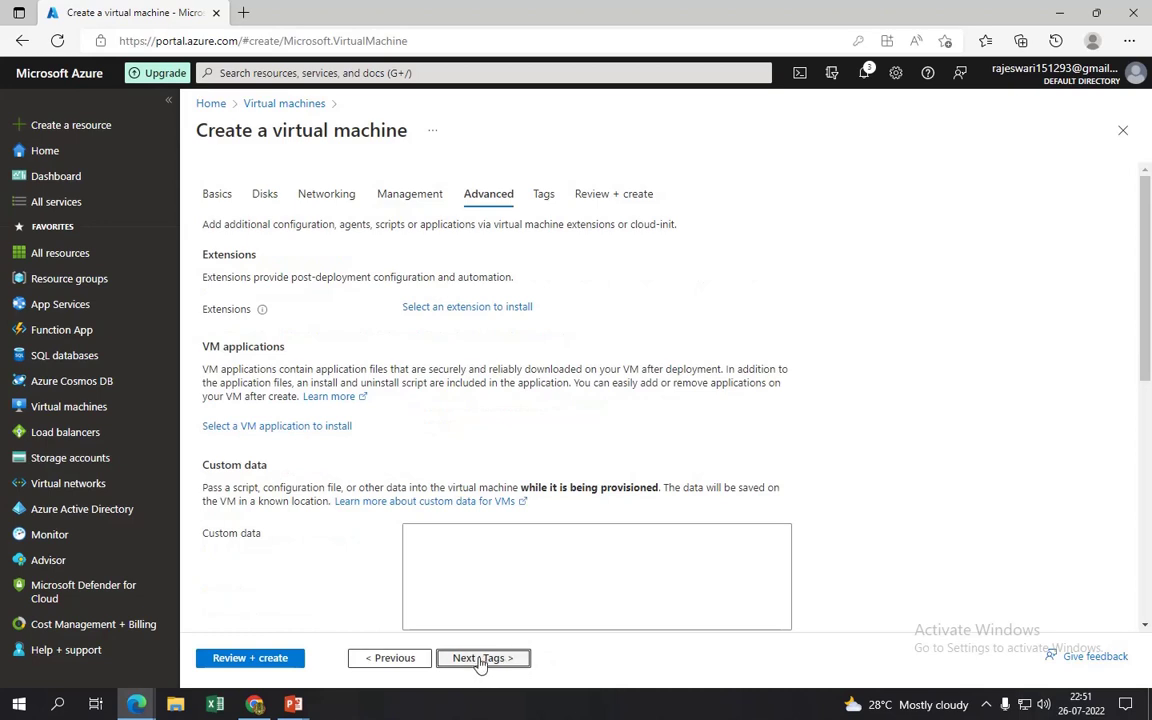
pyautogui.click(480, 660)
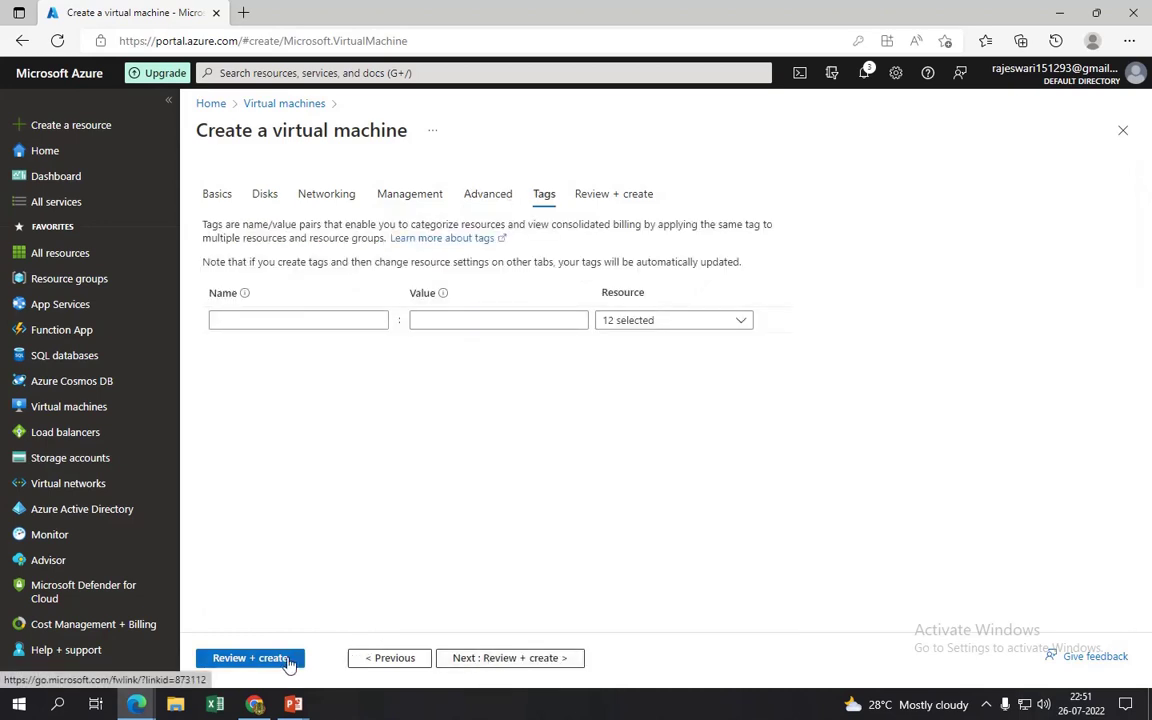
pyautogui.click(268, 659)
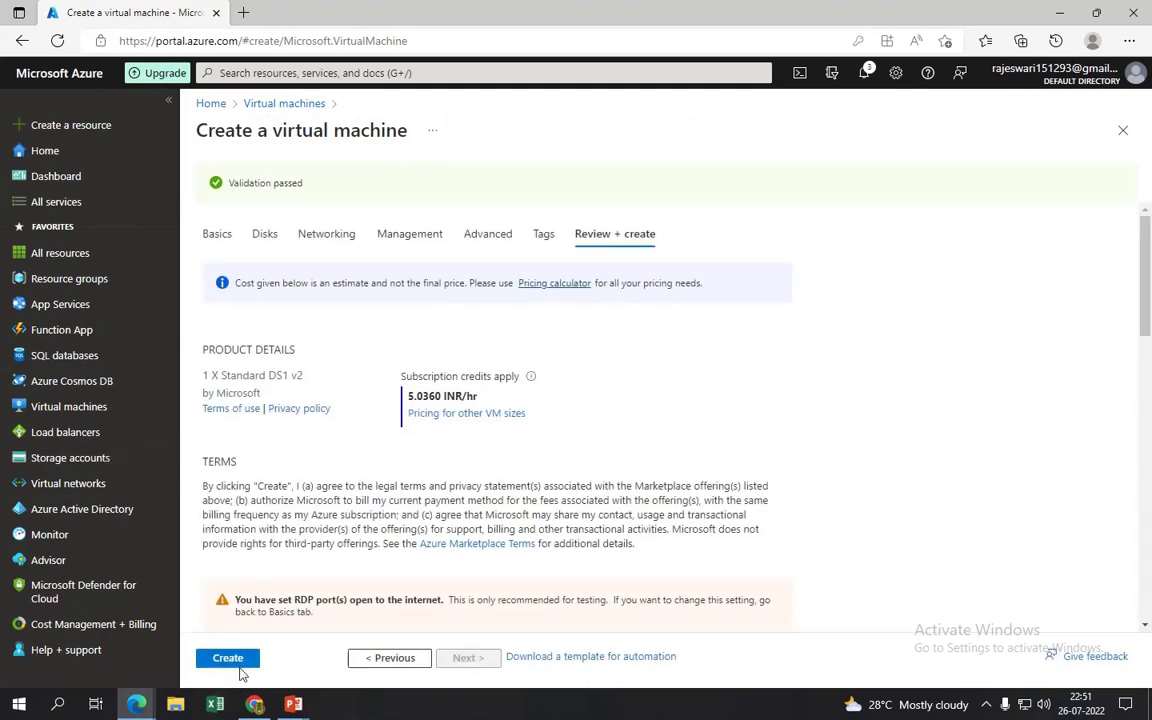
# - Create the validated Windows VM (Standard DS1 v2, 5.0360 INR/hr) and await deployment
pyautogui.click(236, 662)
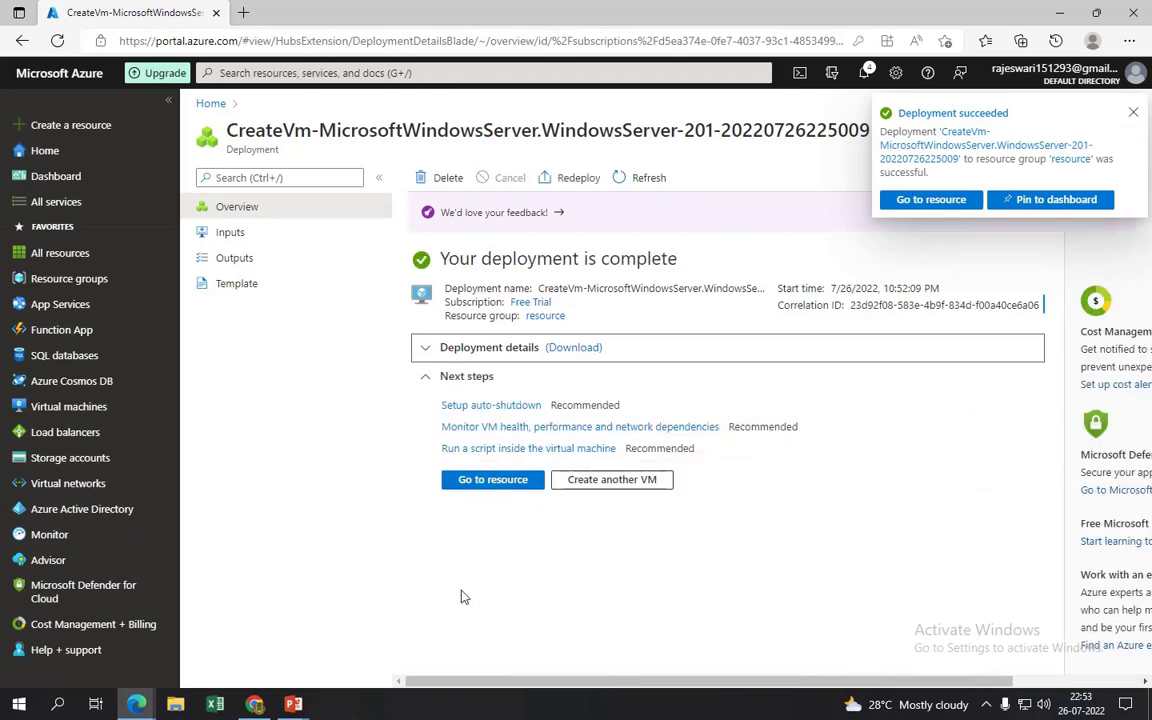
# - Open the deployed 'windows' VM and review its Overview networking: vnet/subnet1, private IP 10.0.1.4
pyautogui.click(485, 481)
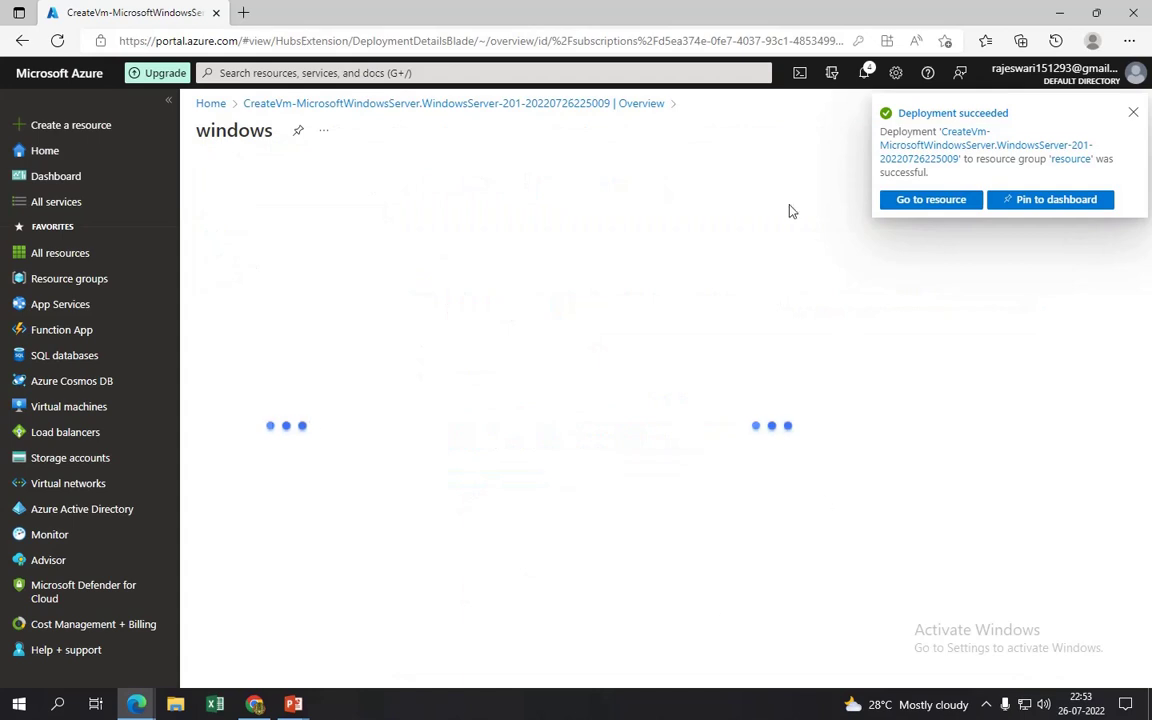
pyautogui.click(1132, 114)
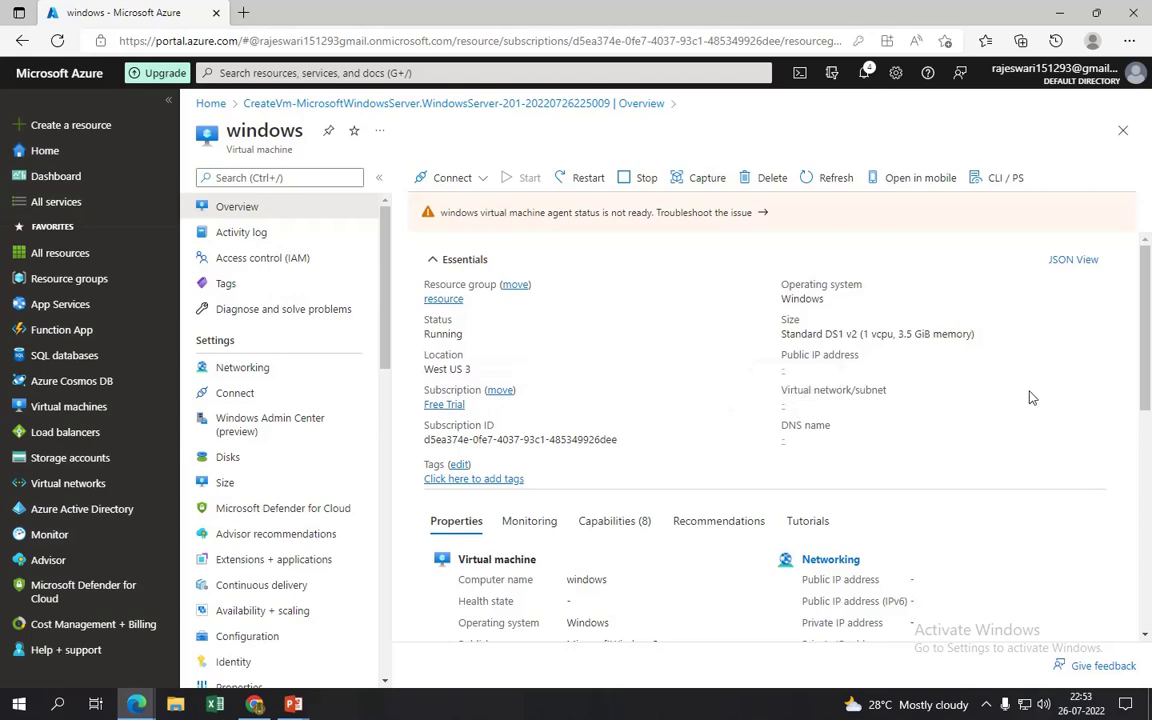
pyautogui.moveTo(1146, 378)
pyautogui.mouseDown()
pyautogui.moveTo(1148, 575)
pyautogui.moveTo(1148, 360)
pyautogui.mouseUp()
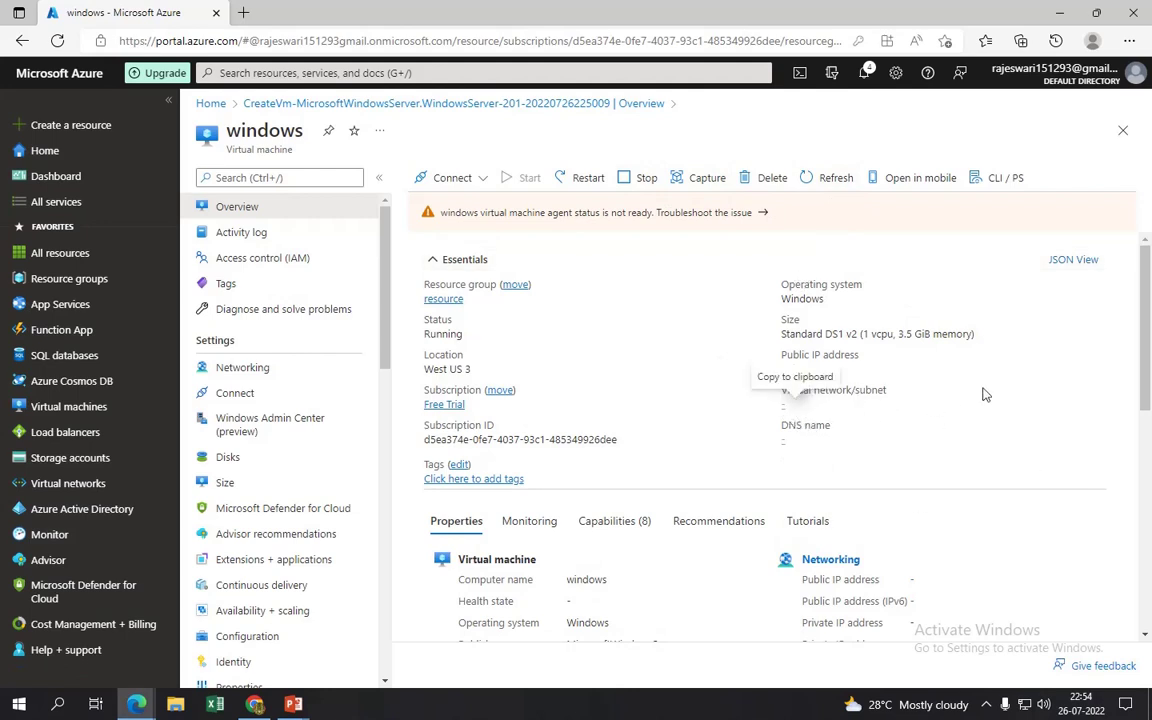
pyautogui.moveTo(1148, 420); pyautogui.dragTo(1148, 310)
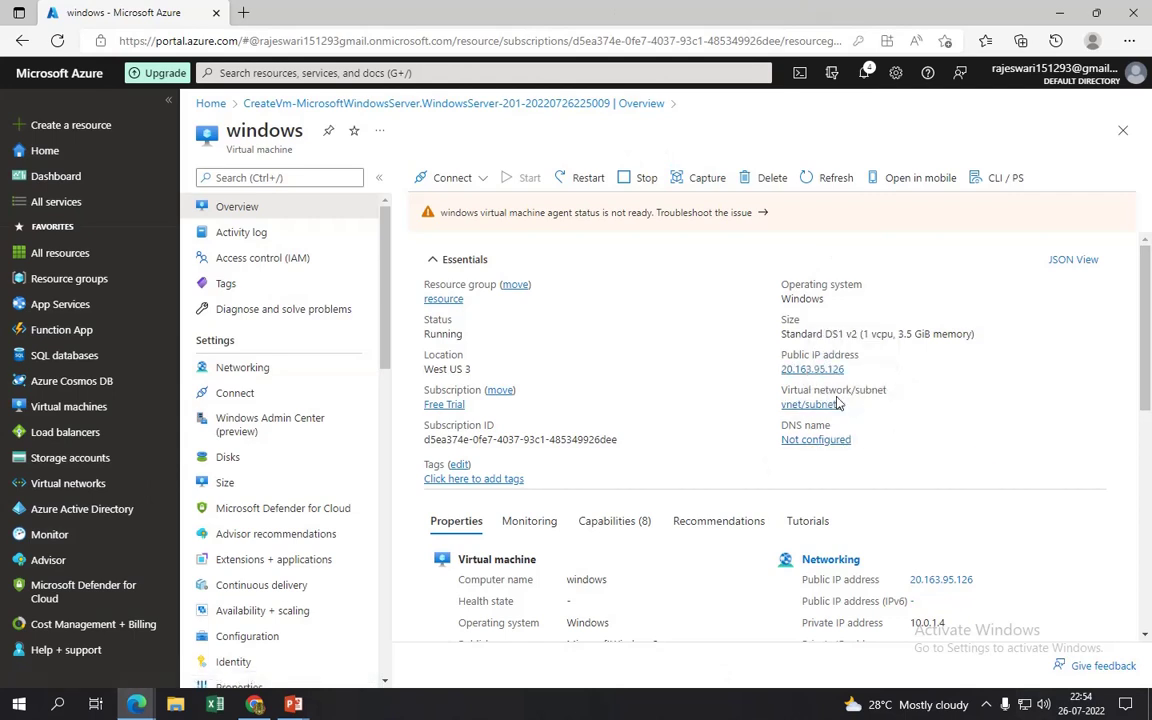
pyautogui.scroll(-4, 1145, 429)
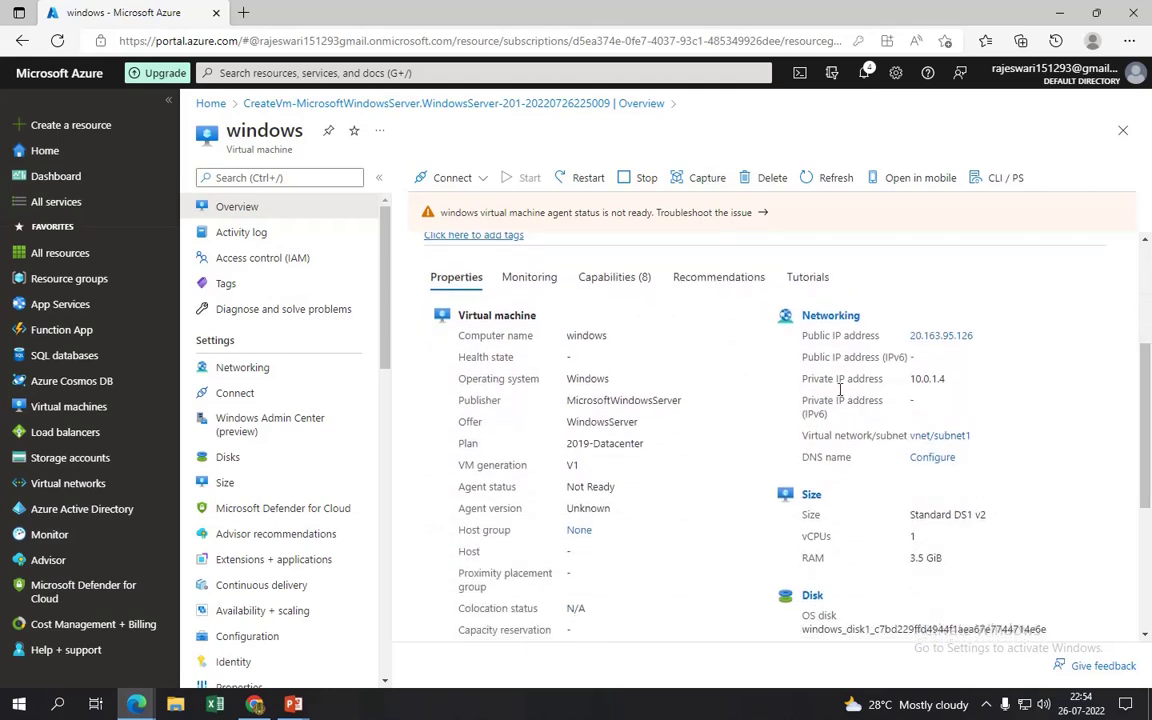
pyautogui.click(1148, 622)
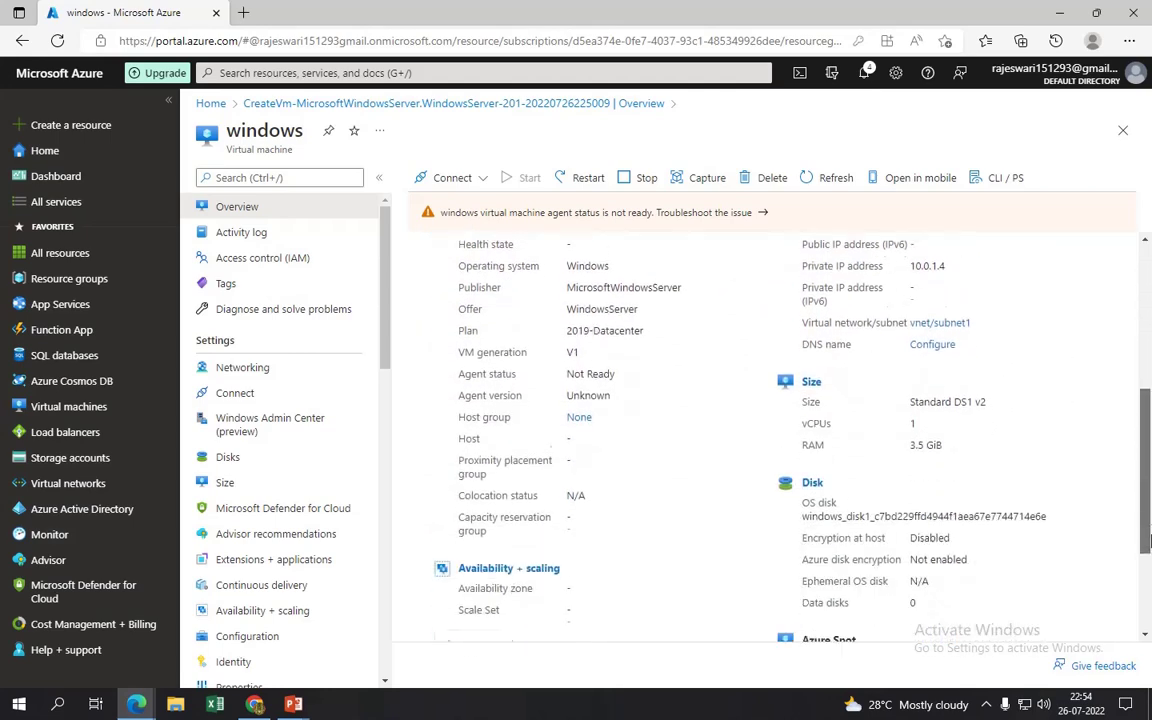
pyautogui.moveTo(1148, 622); pyautogui.dragTo(1148, 397)
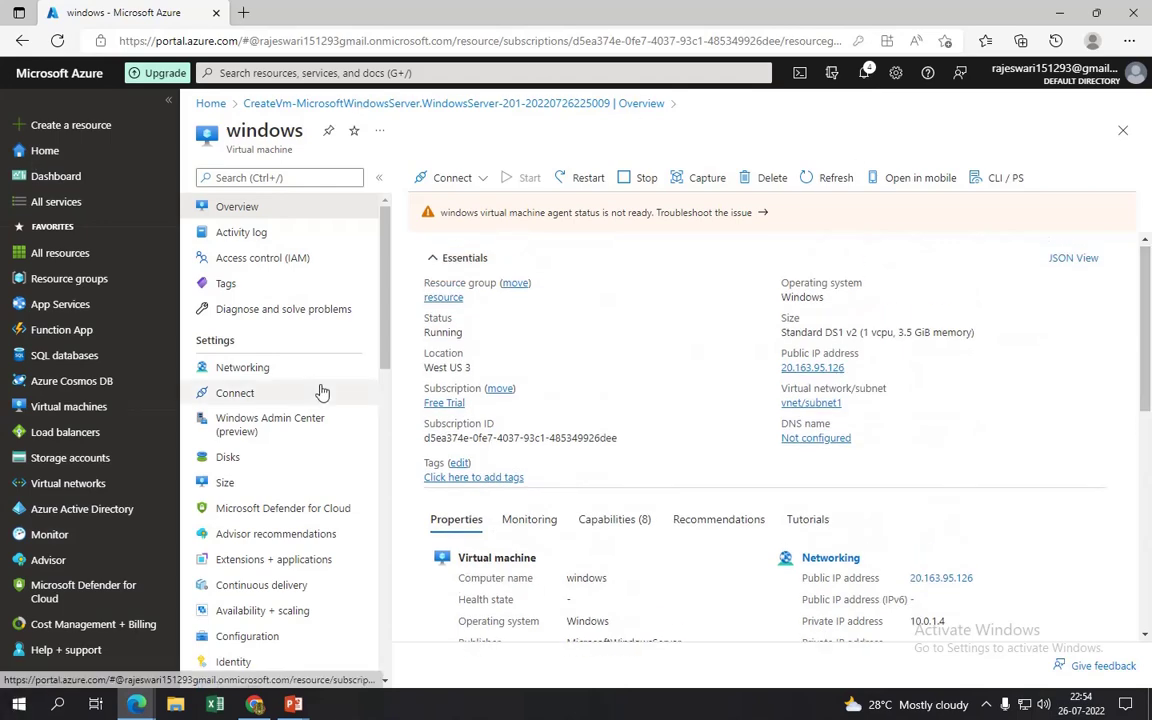
# - Start a new Azure VM named 'linux' in resource group 'resource' with no infrastructure redundancy
pyautogui.click(104, 406)
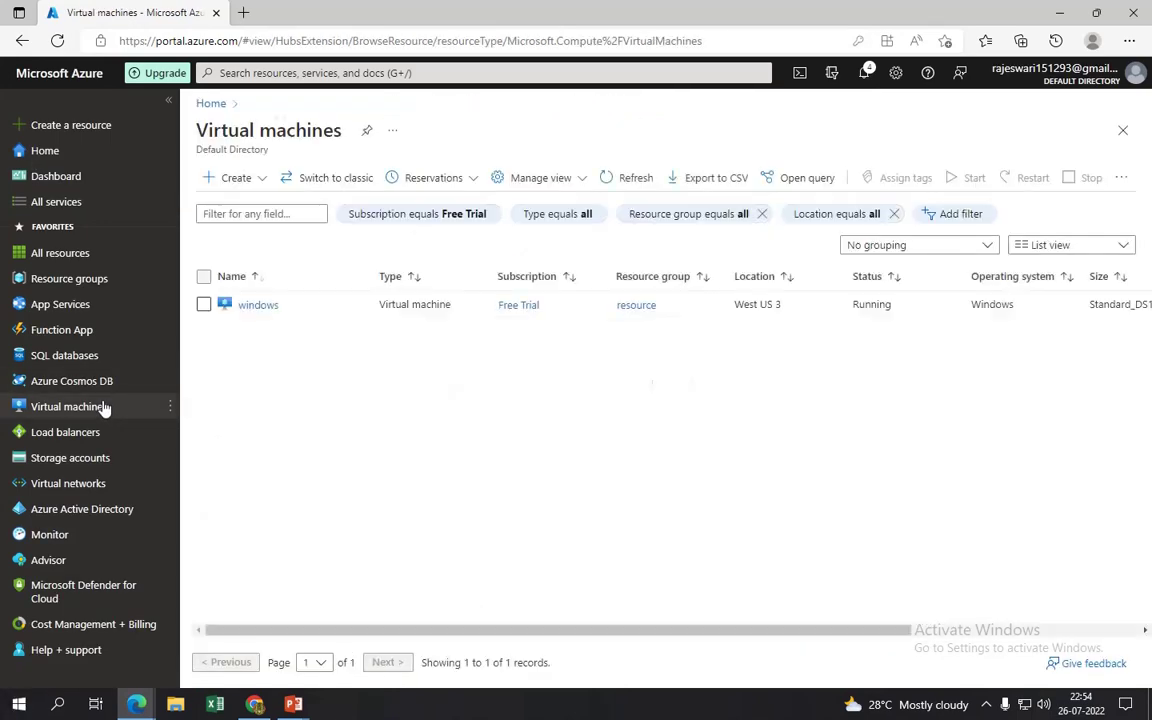
pyautogui.click(231, 184)
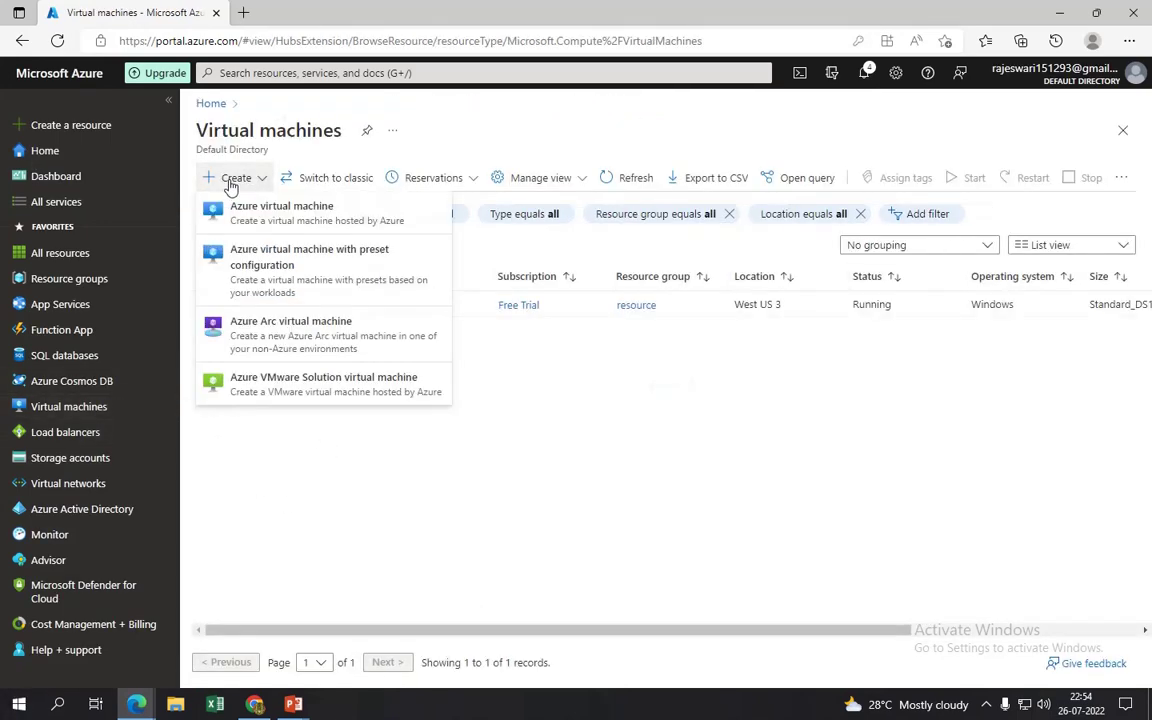
pyautogui.click(270, 210)
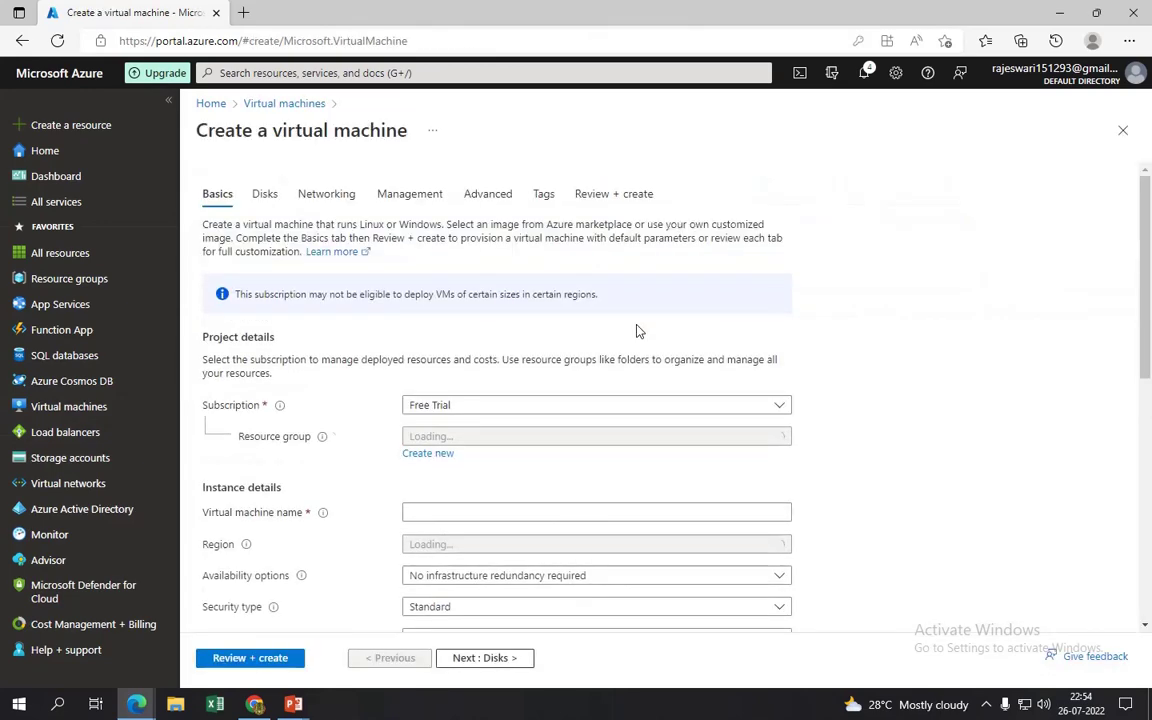
pyautogui.moveTo(1147, 330); pyautogui.dragTo(1147, 388)
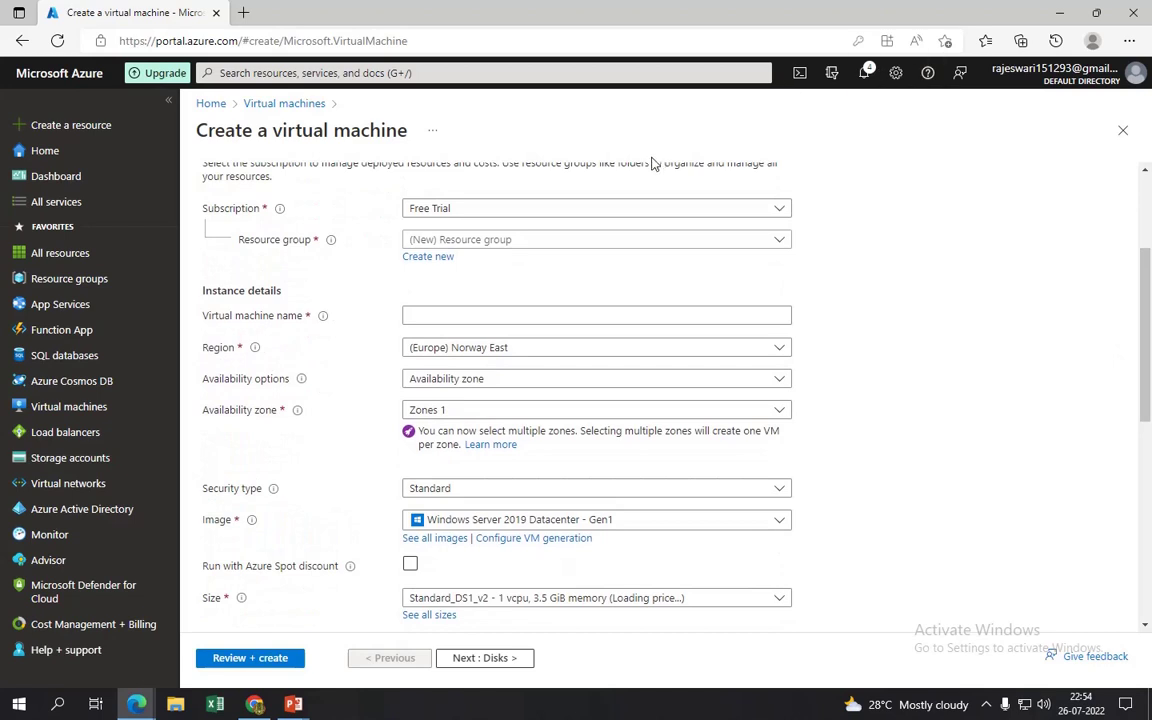
pyautogui.click(517, 242)
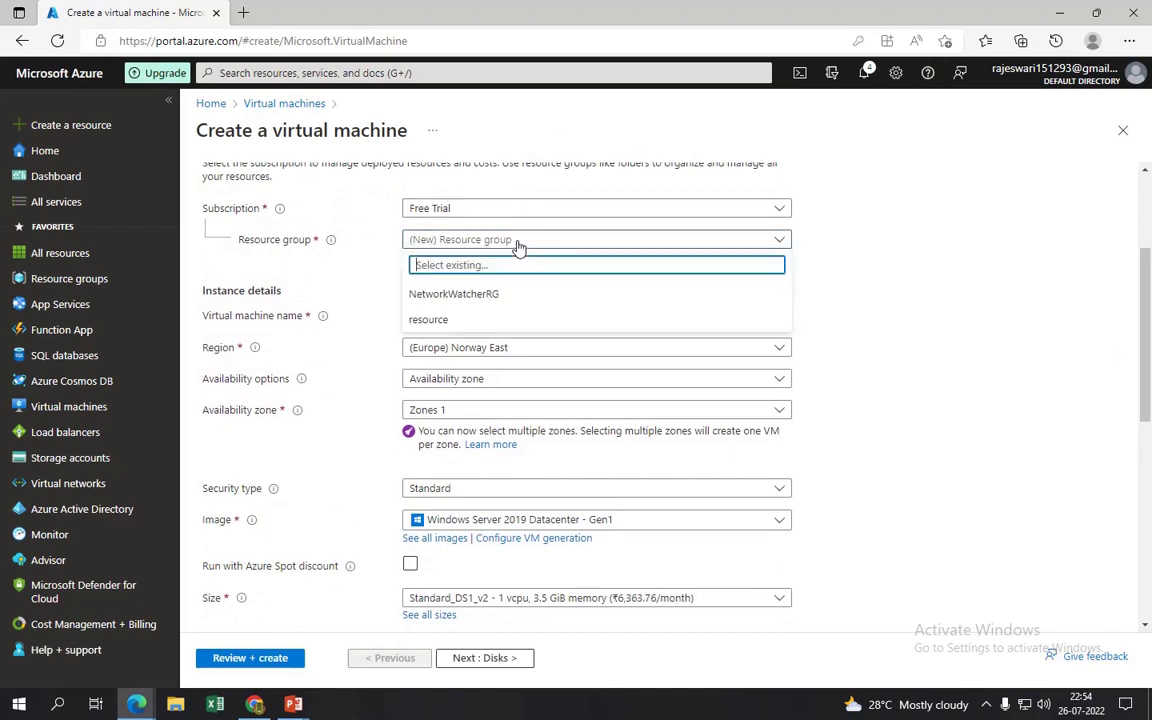
pyautogui.click(435, 319)
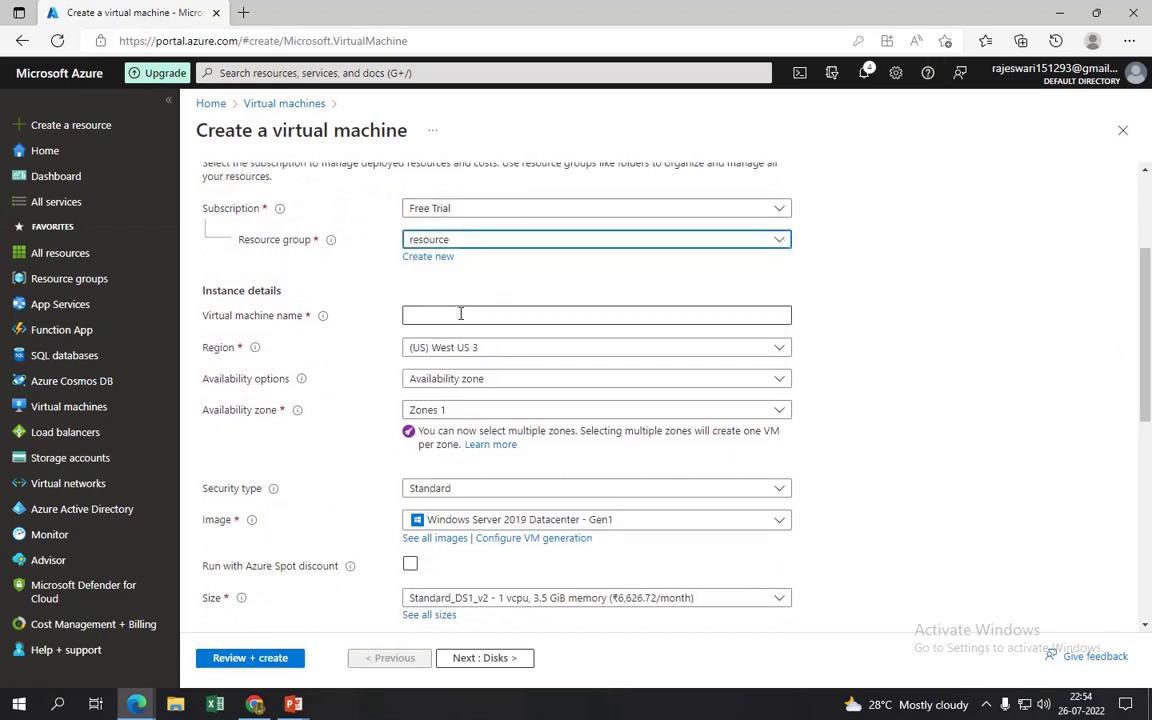
pyautogui.click(461, 315)
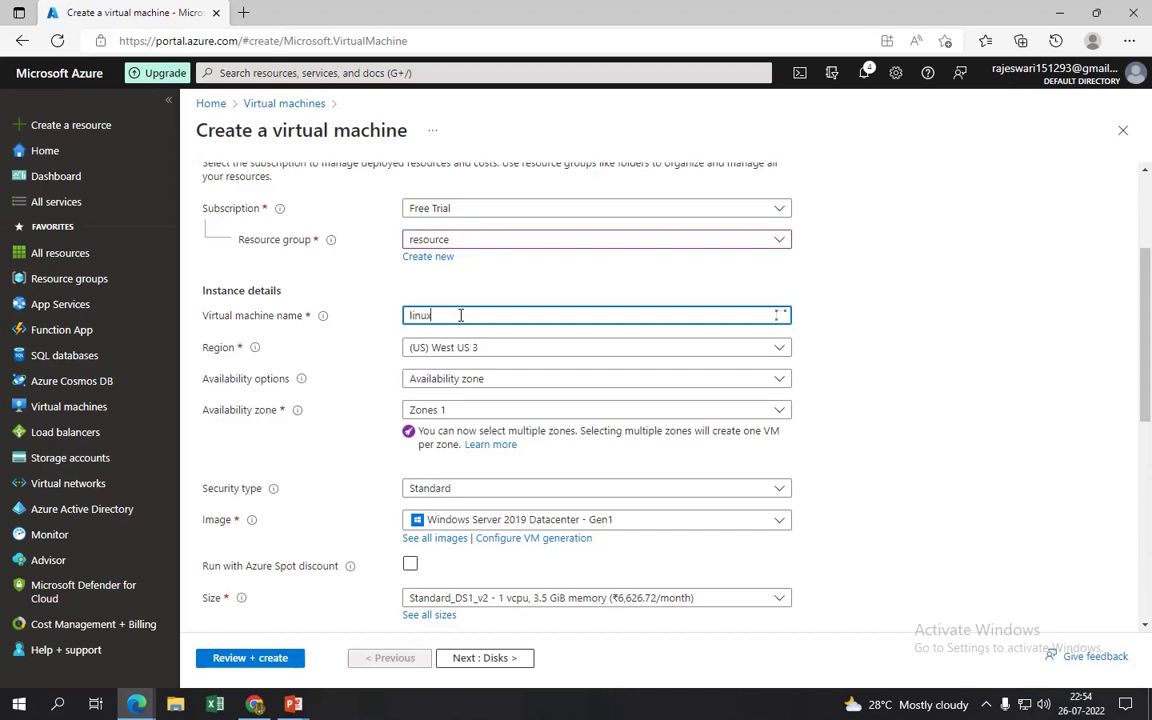
pyautogui.click(481, 378)
pyautogui.click(490, 400)
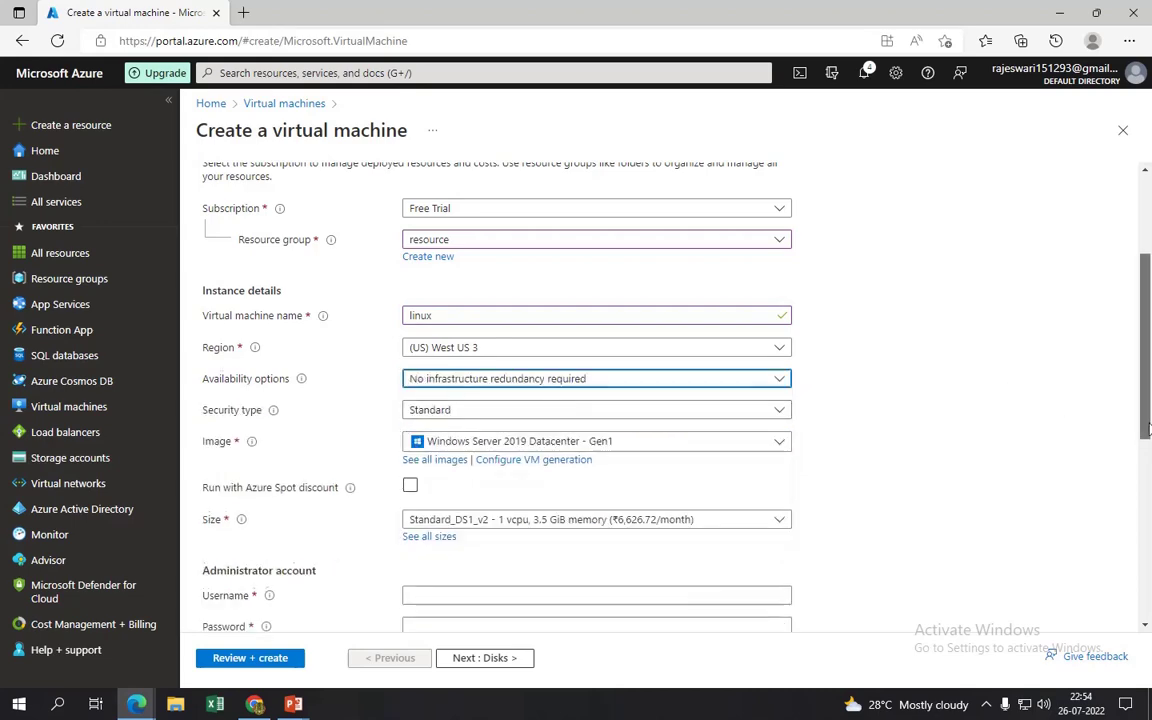
# - Choose Ubuntu Server 20.04 LTS - Gen1, size Standard_B1s, and password authentication
pyautogui.scroll(-2, 1040, 385)
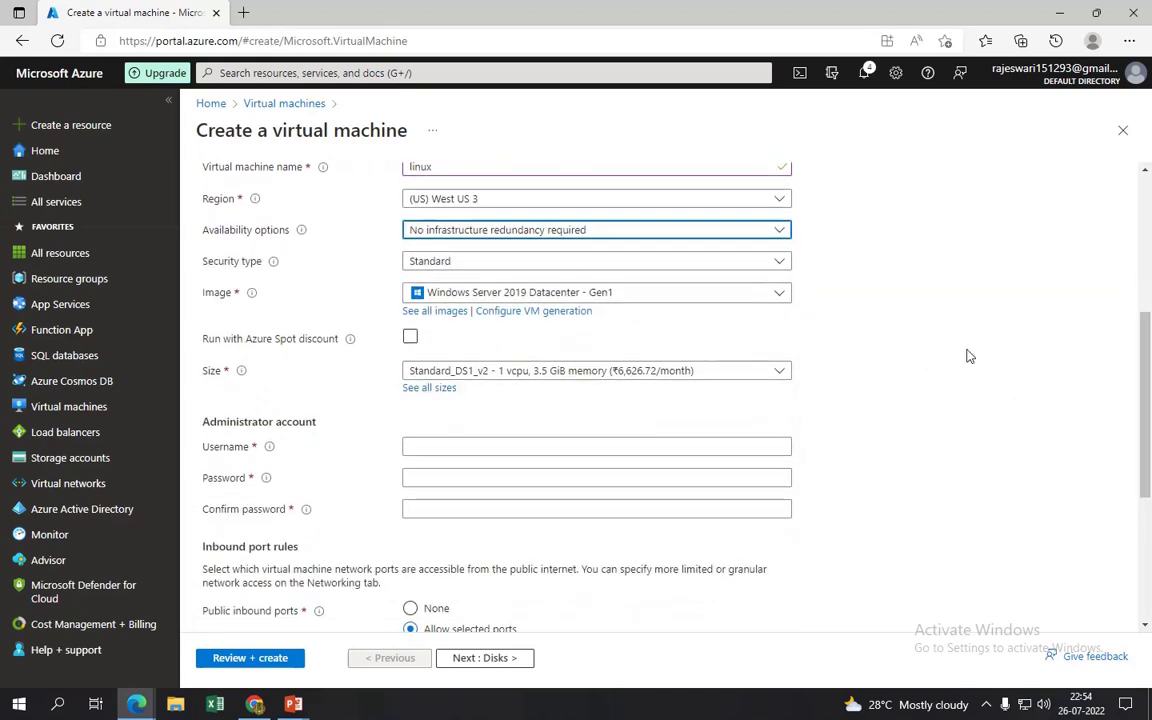
pyautogui.click(530, 295)
pyautogui.click(521, 400)
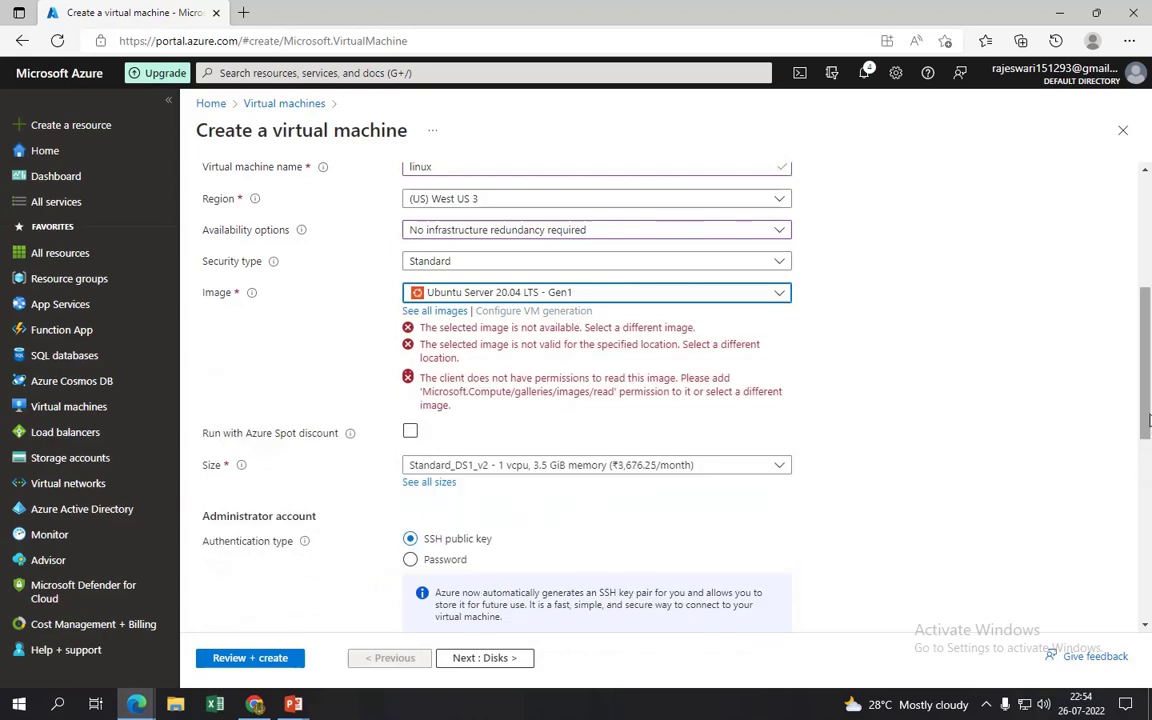
pyautogui.scroll(-3, 562, 216)
pyautogui.click(612, 229)
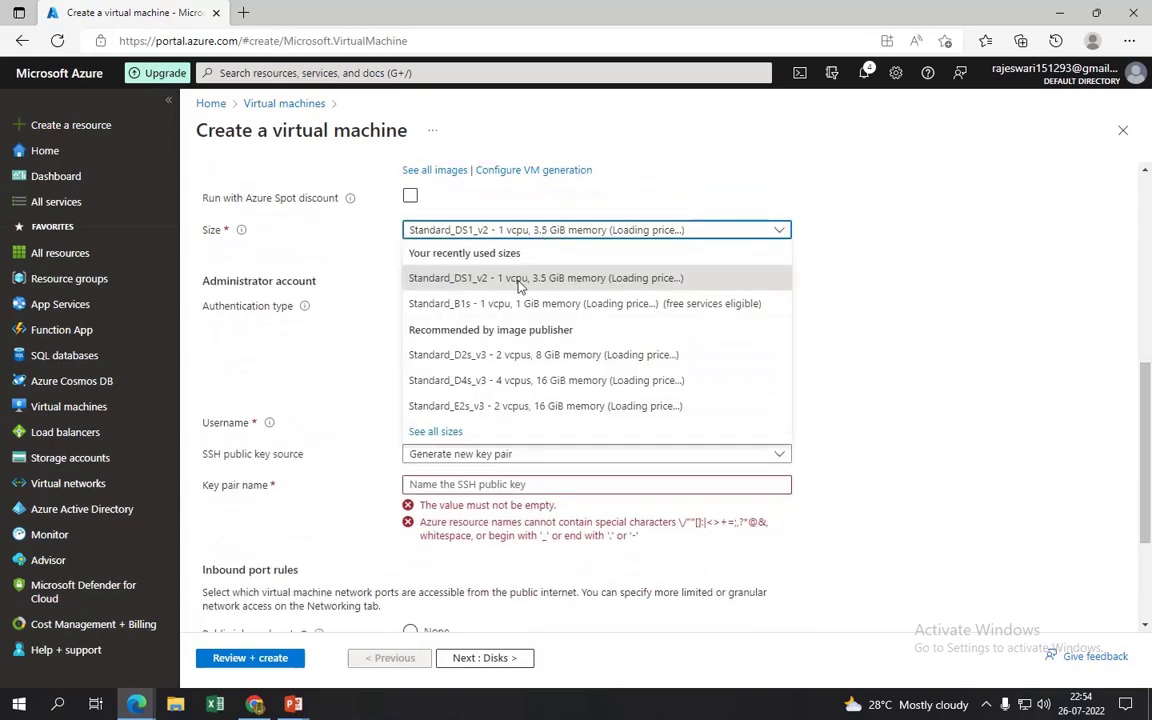
pyautogui.click(525, 302)
pyautogui.scroll(-1, 1030, 400)
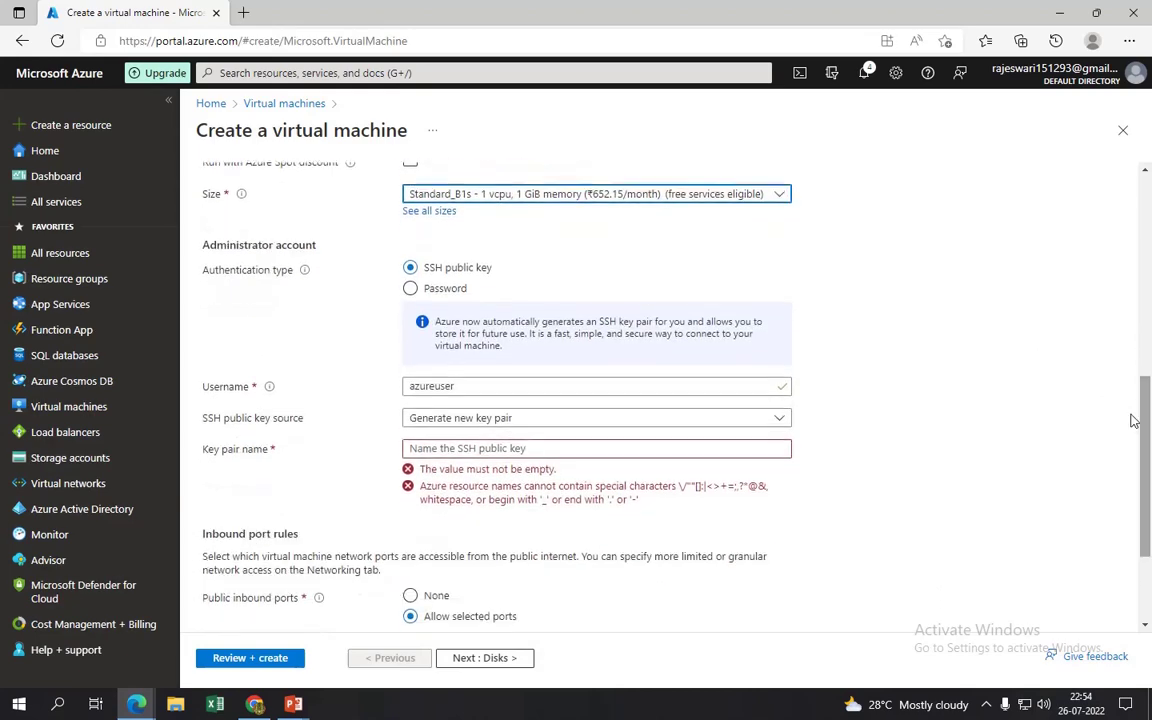
pyautogui.click(410, 289)
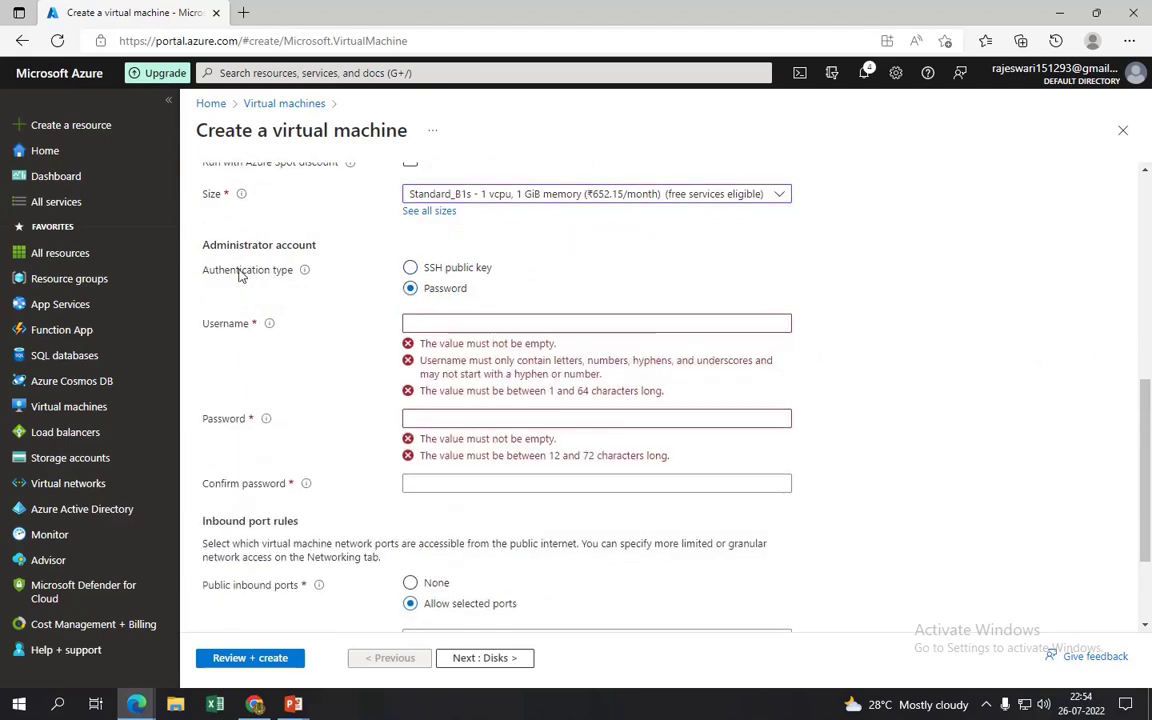
# - Enter admin username 'resource' and the admin password, then confirm it
pyautogui.click(449, 325)
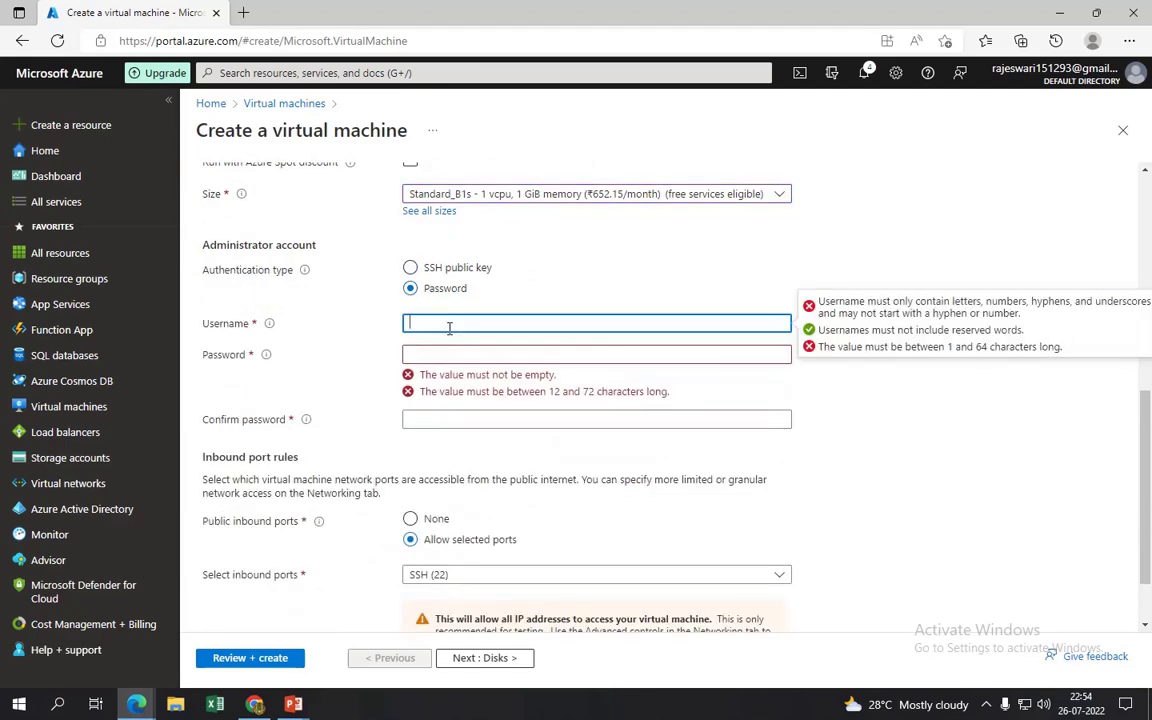
pyautogui.write('resource')
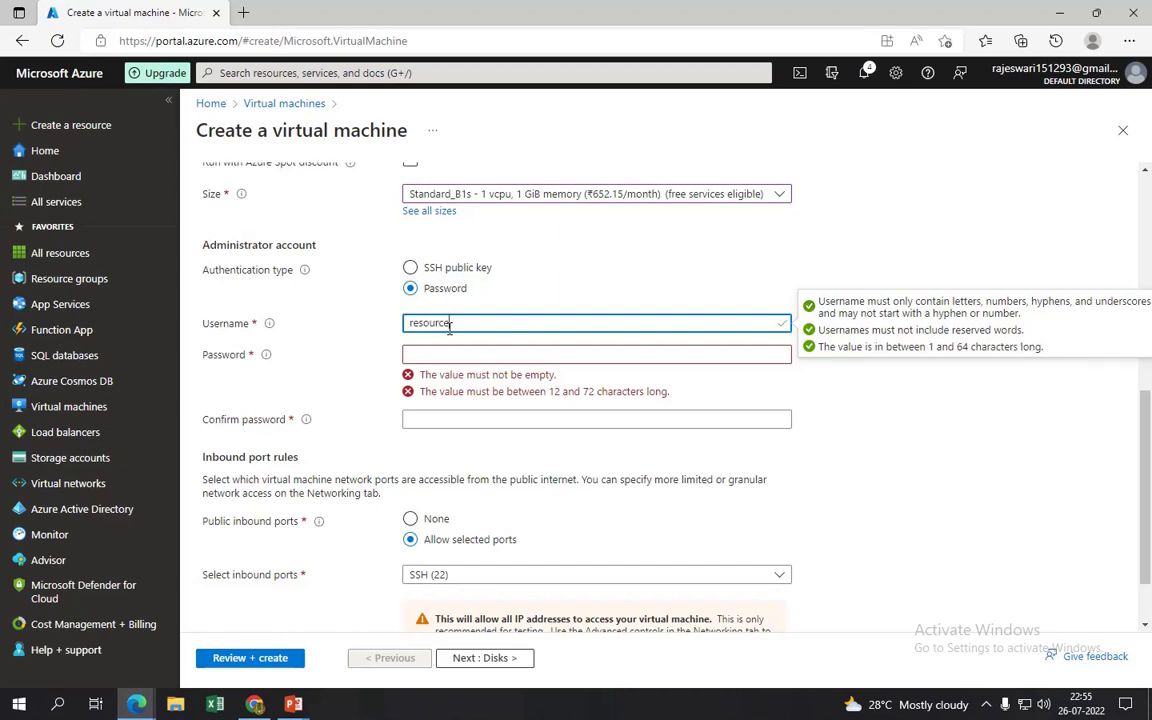
pyautogui.press('Tab')
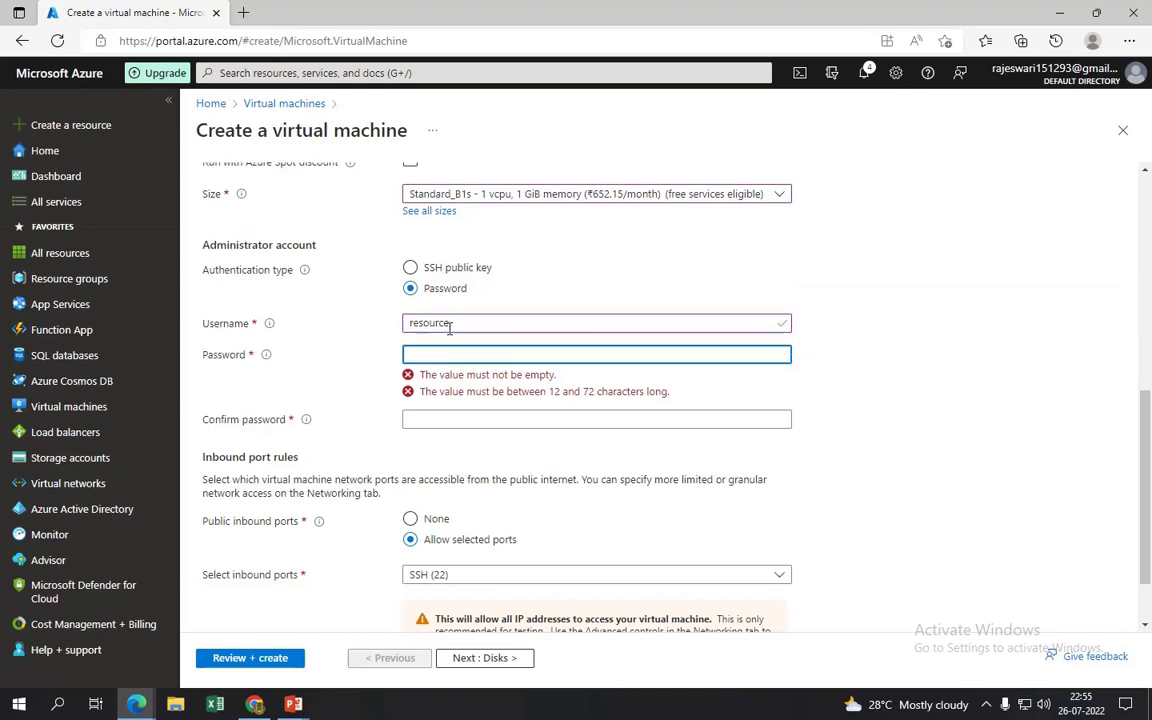
pyautogui.write('Pas')
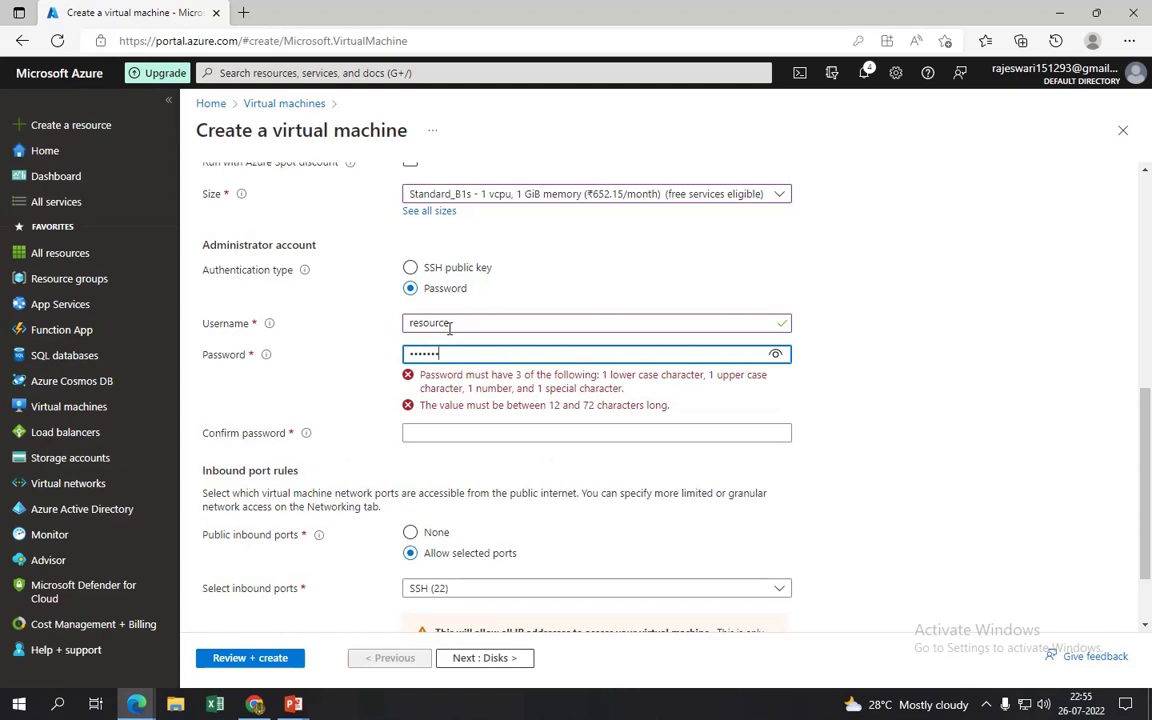
pyautogui.press('Tab')
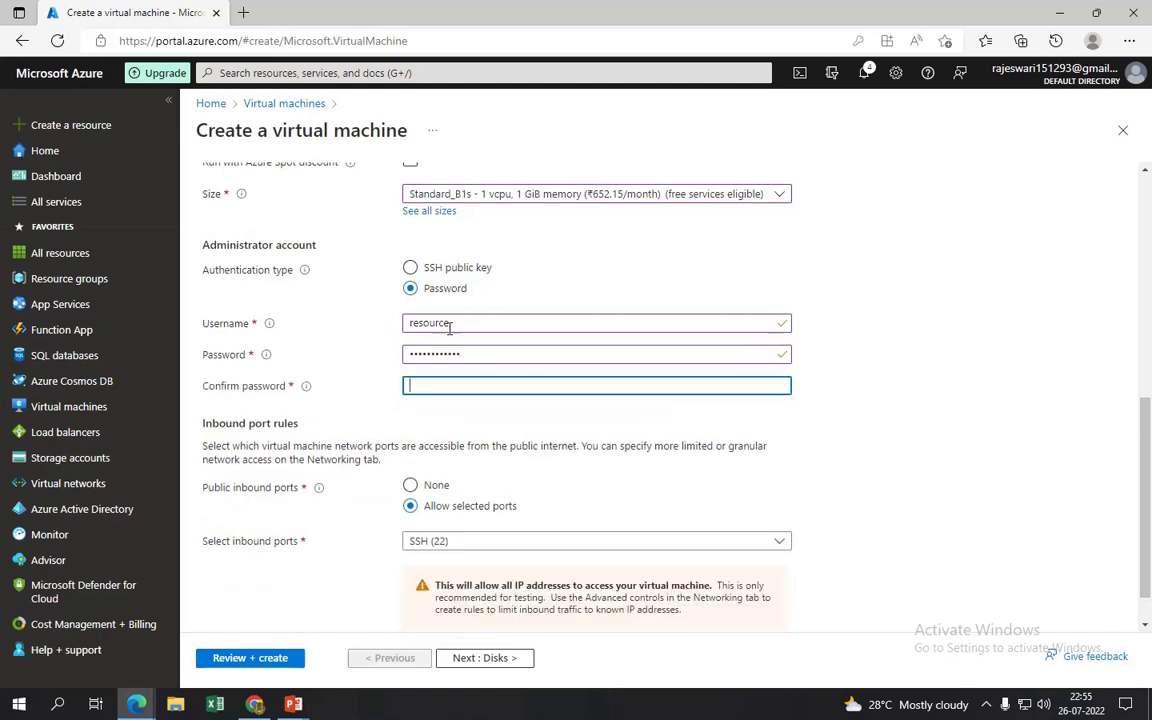
pyautogui.write('P')
# - Add HTTP (80) to the inbound ports alongside SSH (22)
pyautogui.click(440, 543)
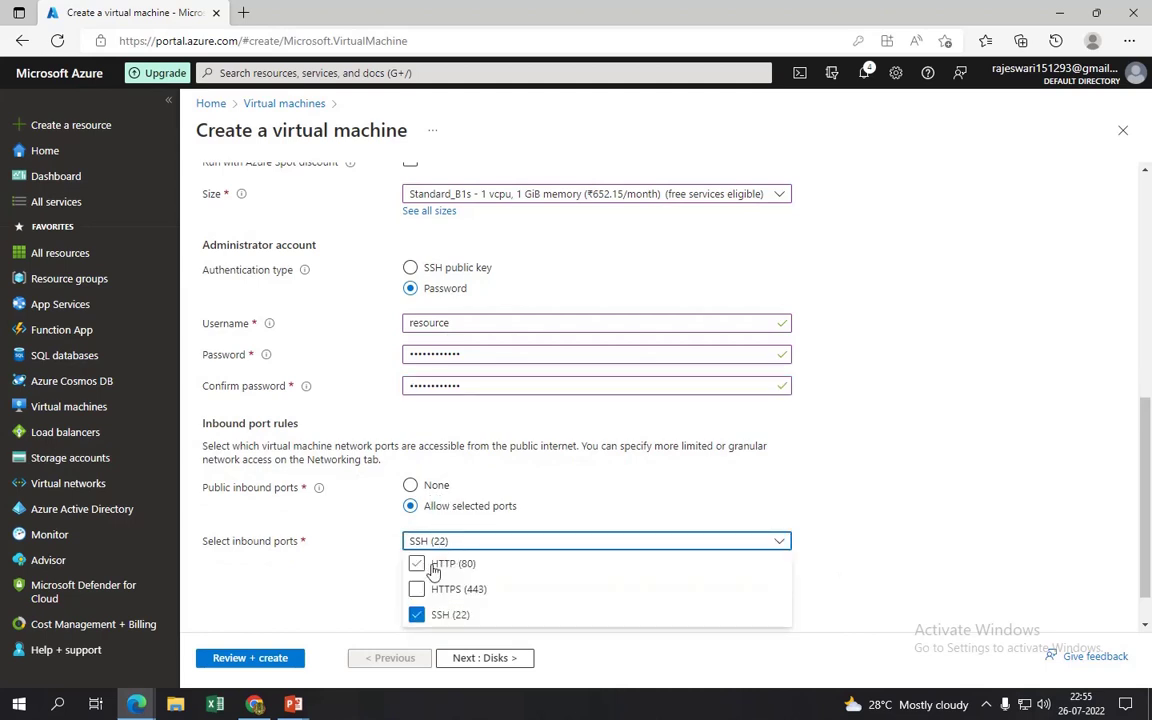
pyautogui.click(417, 564)
pyautogui.click(1029, 514)
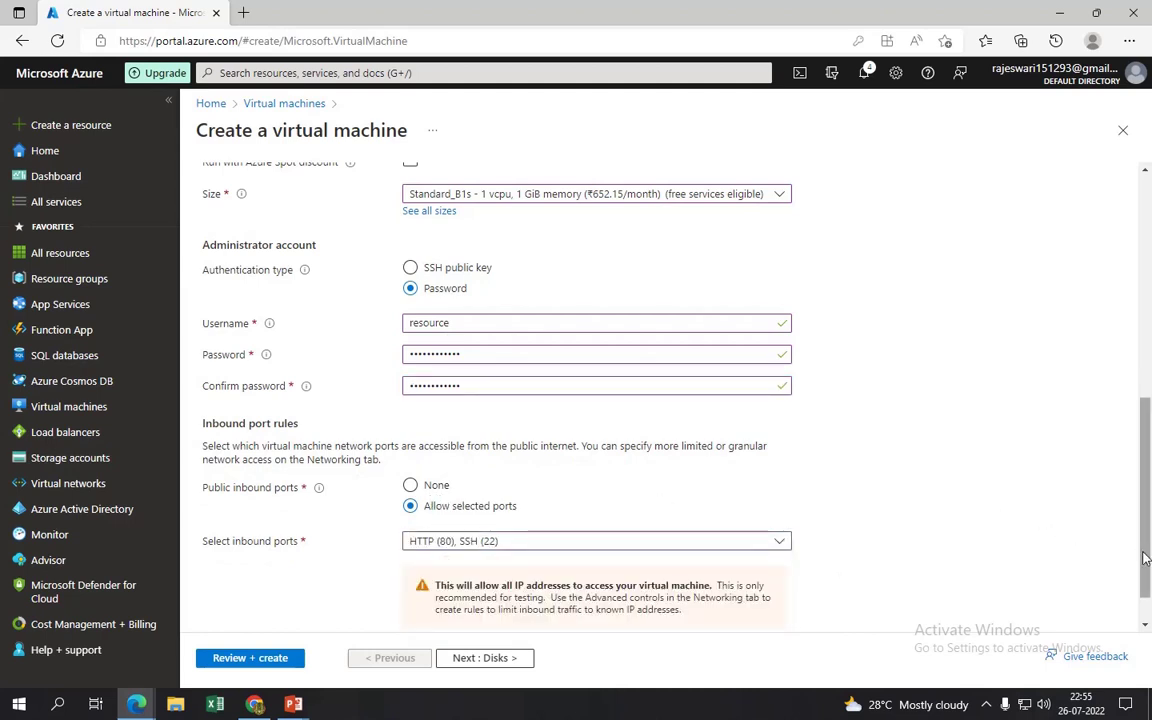
pyautogui.scroll(-1, 1148, 597)
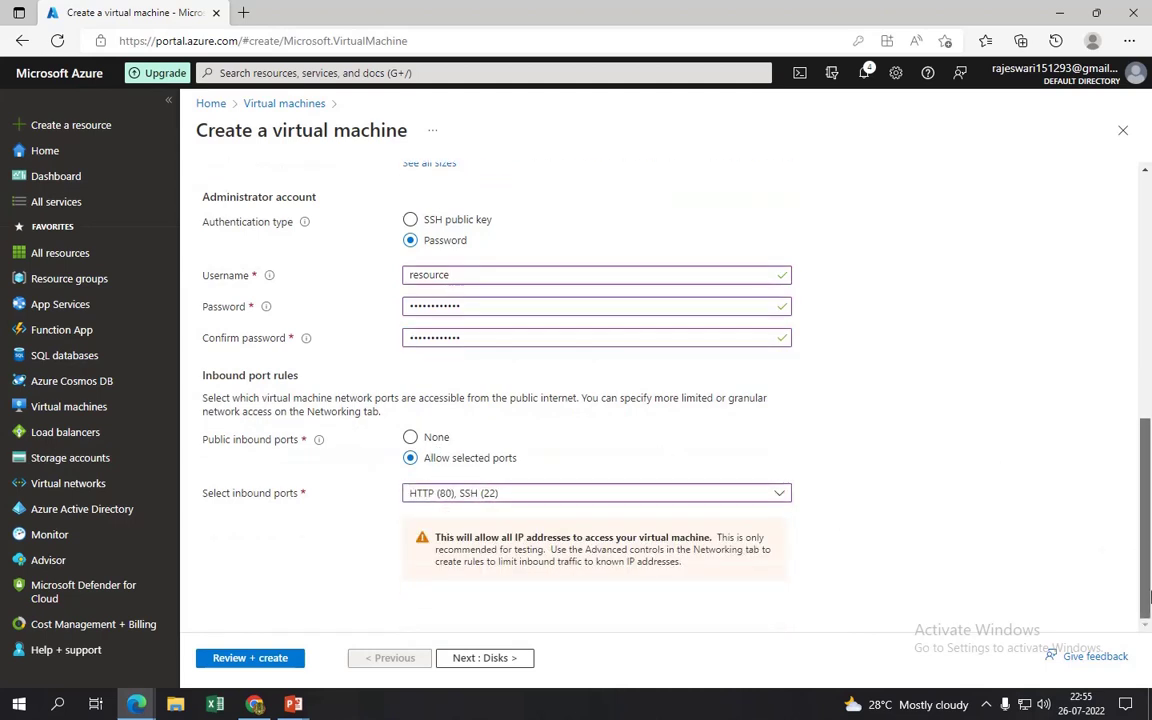
# - Keep the default 30 GiB OS disk size on the Disks tab
pyautogui.click(470, 660)
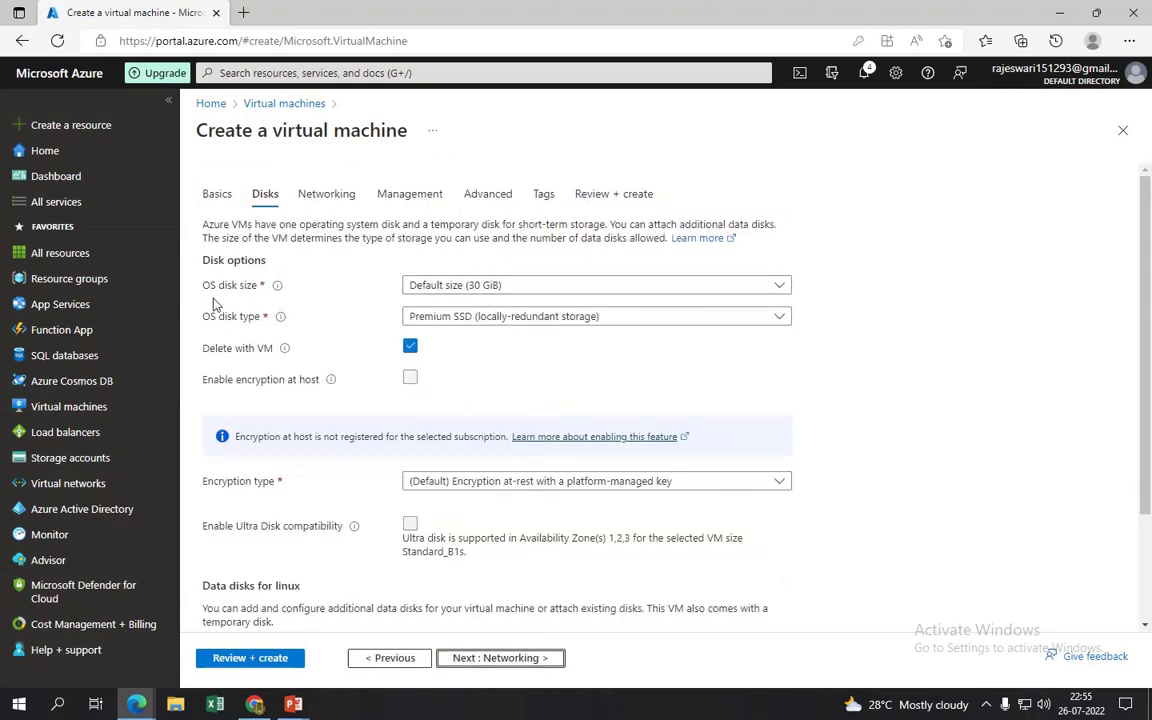
pyautogui.click(541, 287)
pyautogui.click(512, 303)
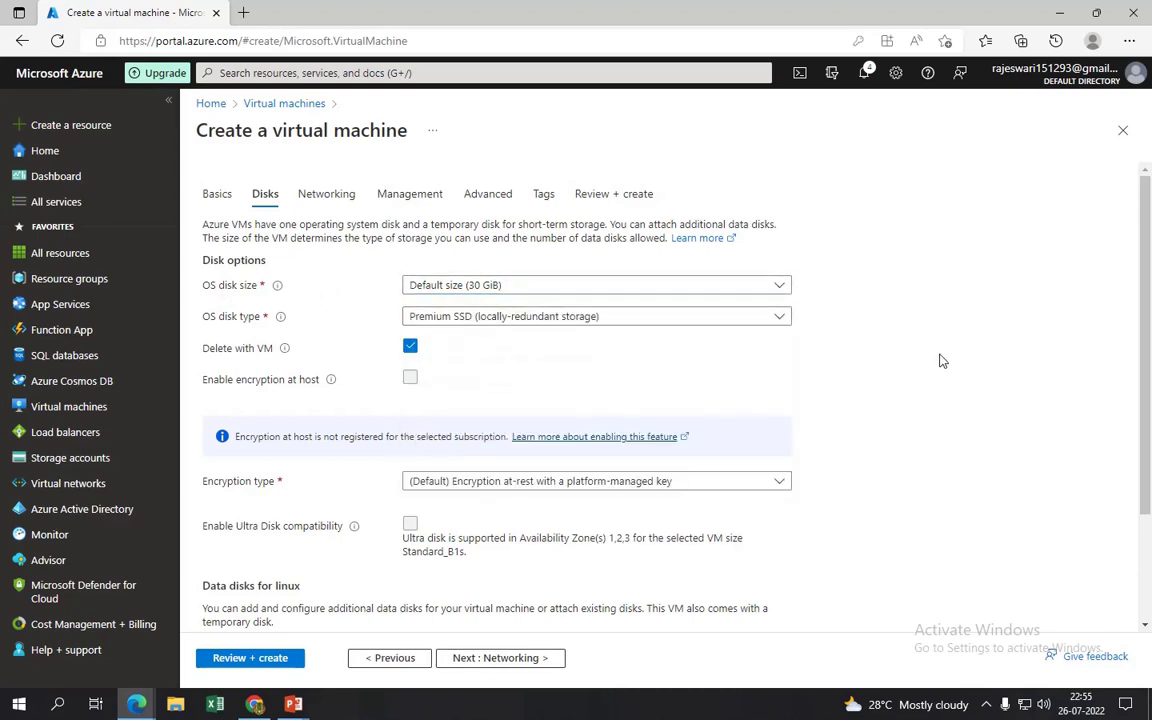
pyautogui.click(527, 286)
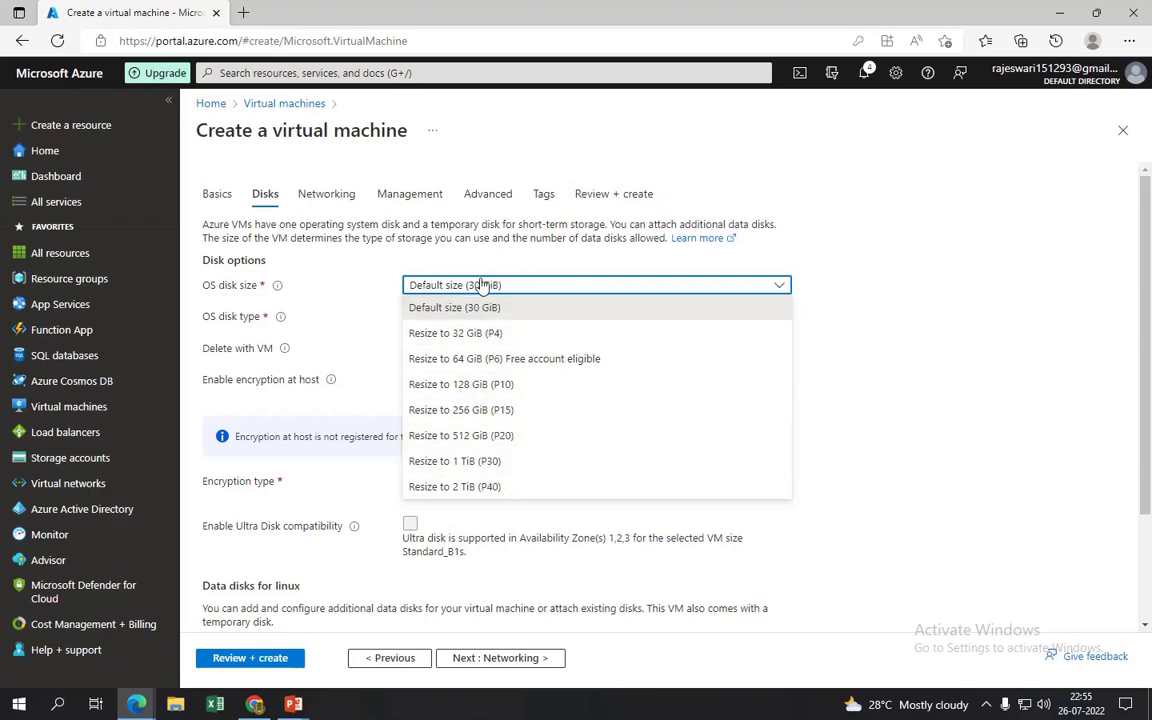
pyautogui.click(483, 285)
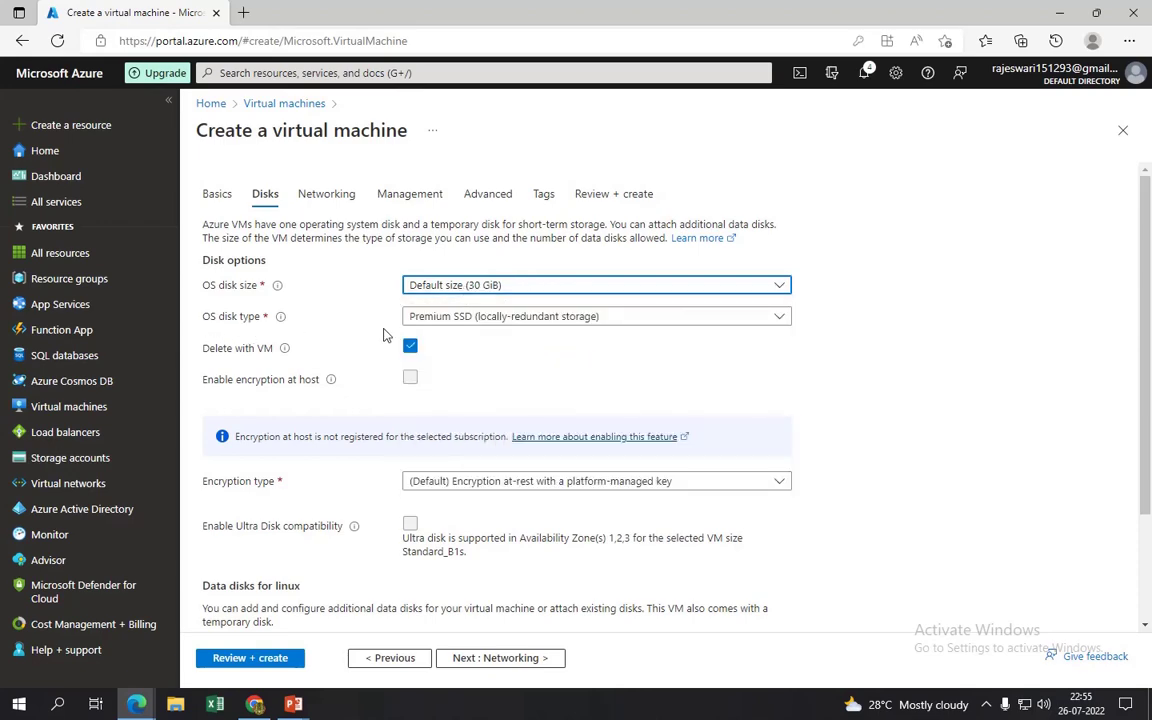
pyautogui.scroll(-3, 890, 160)
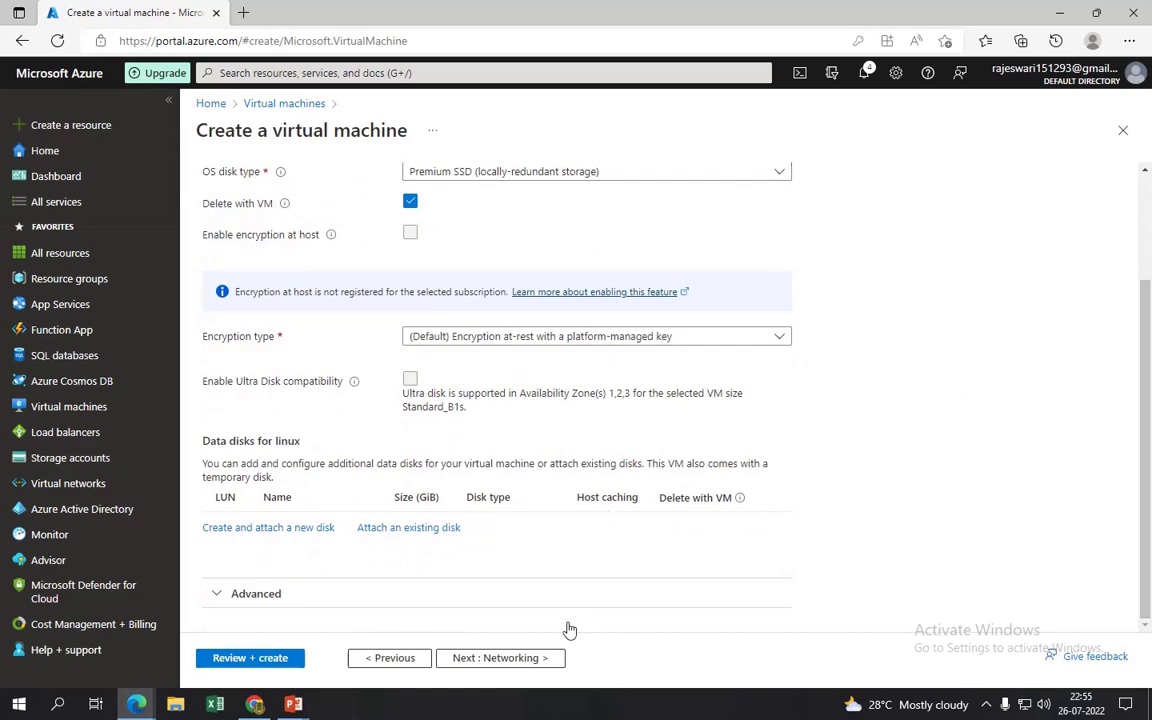
# - Put the VM on virtual network vnet, subnet1, with no public IP
pyautogui.click(495, 662)
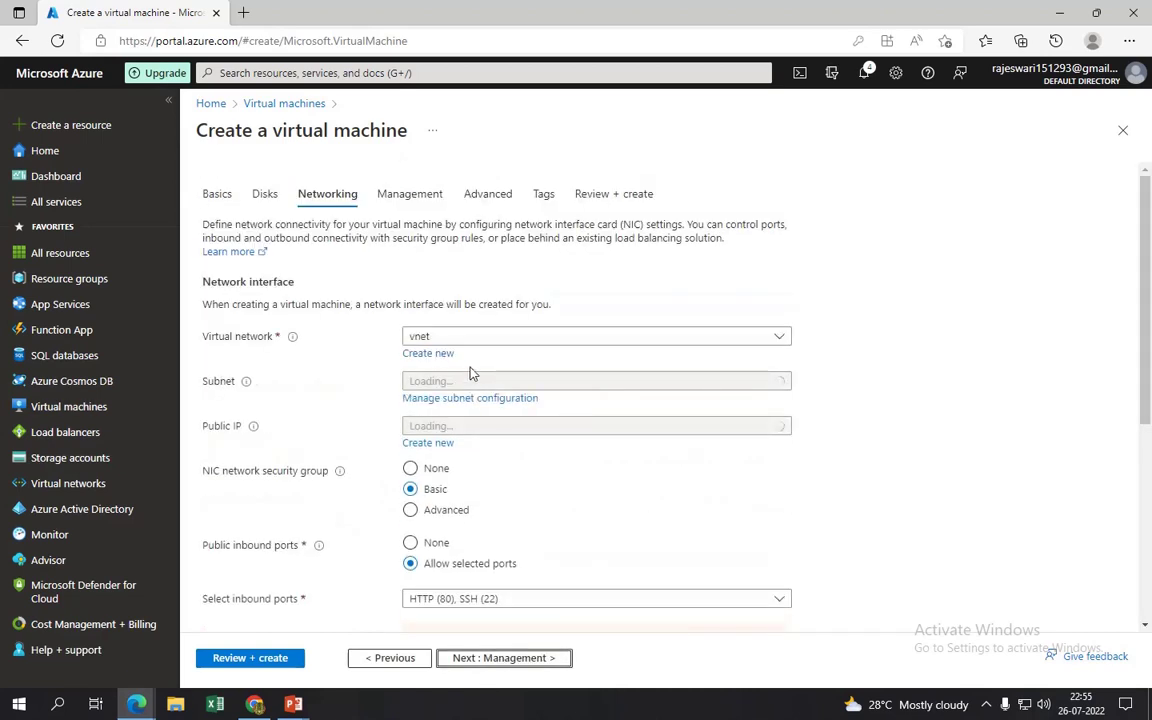
pyautogui.scroll(-1, 836, 288)
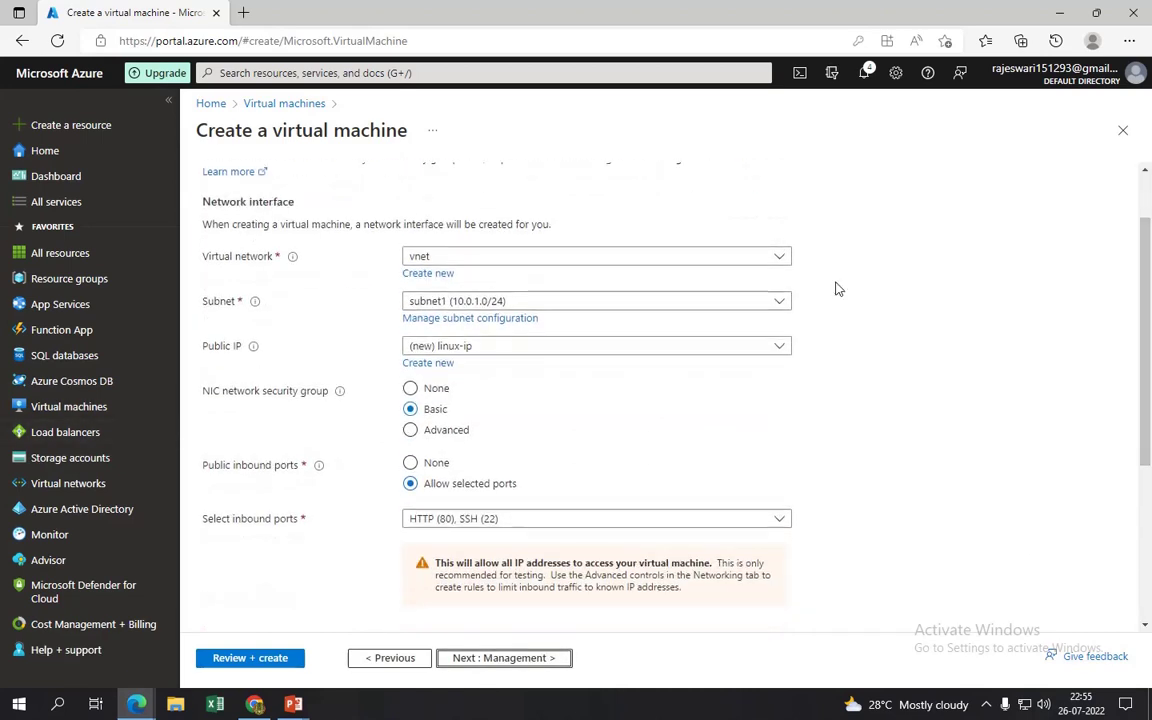
pyautogui.click(411, 257)
pyautogui.click(446, 334)
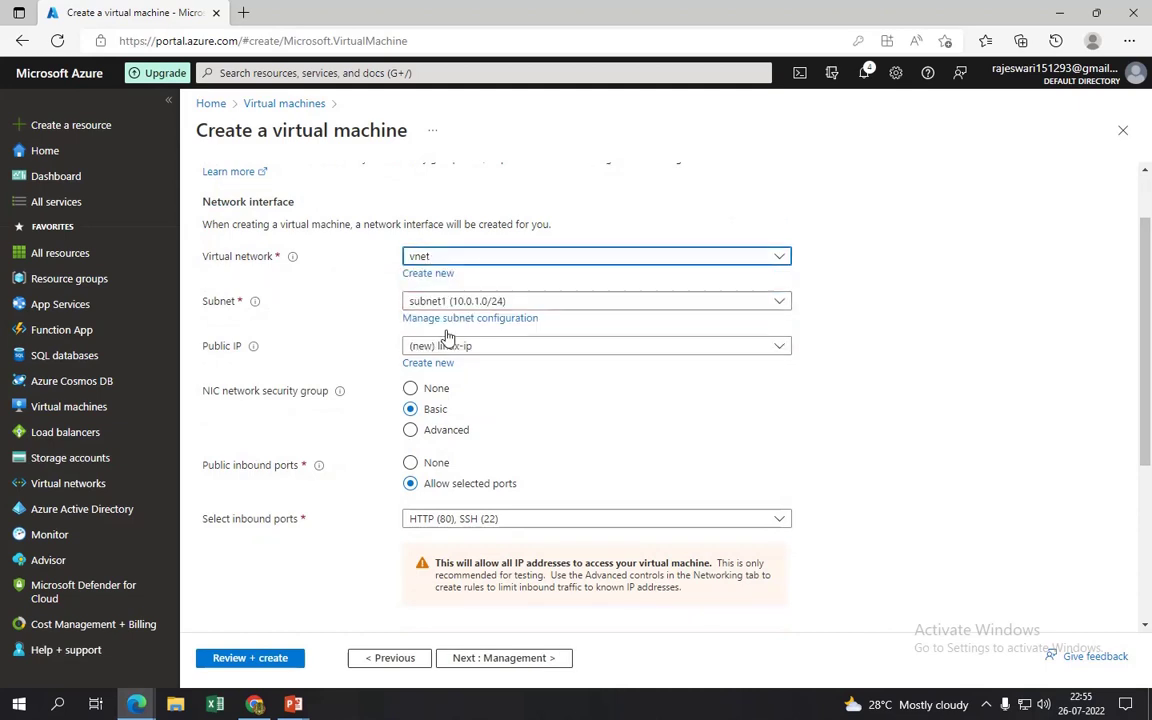
pyautogui.click(477, 300)
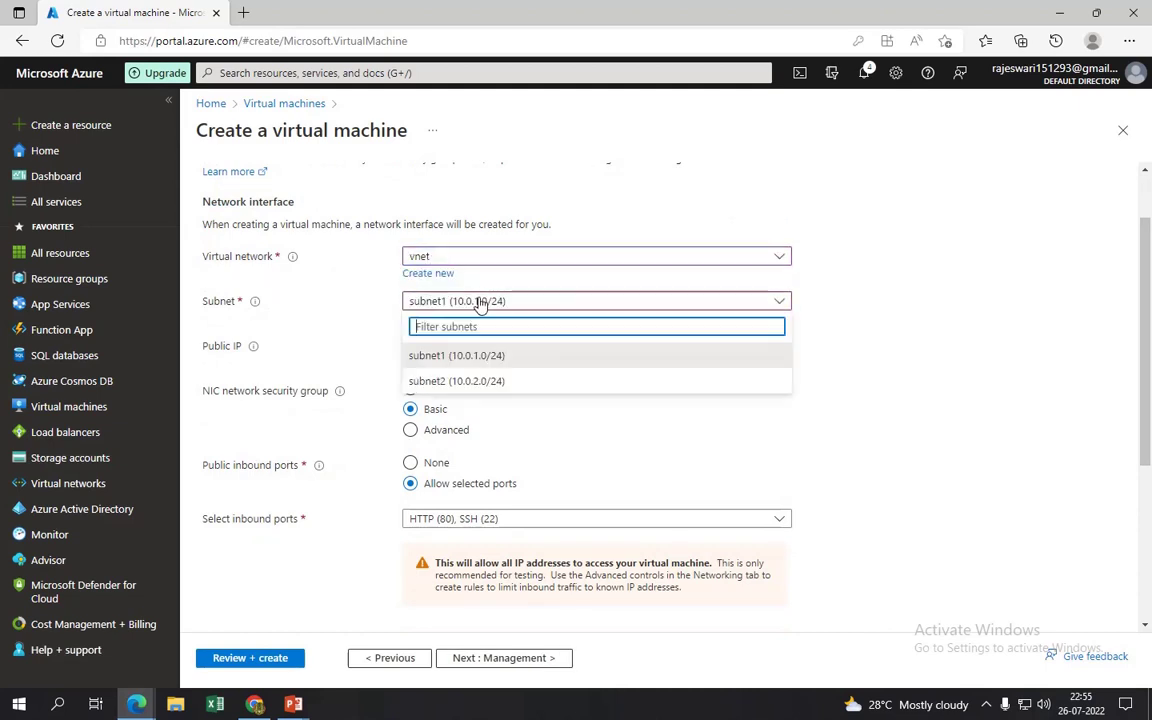
pyautogui.click(458, 358)
pyautogui.click(519, 348)
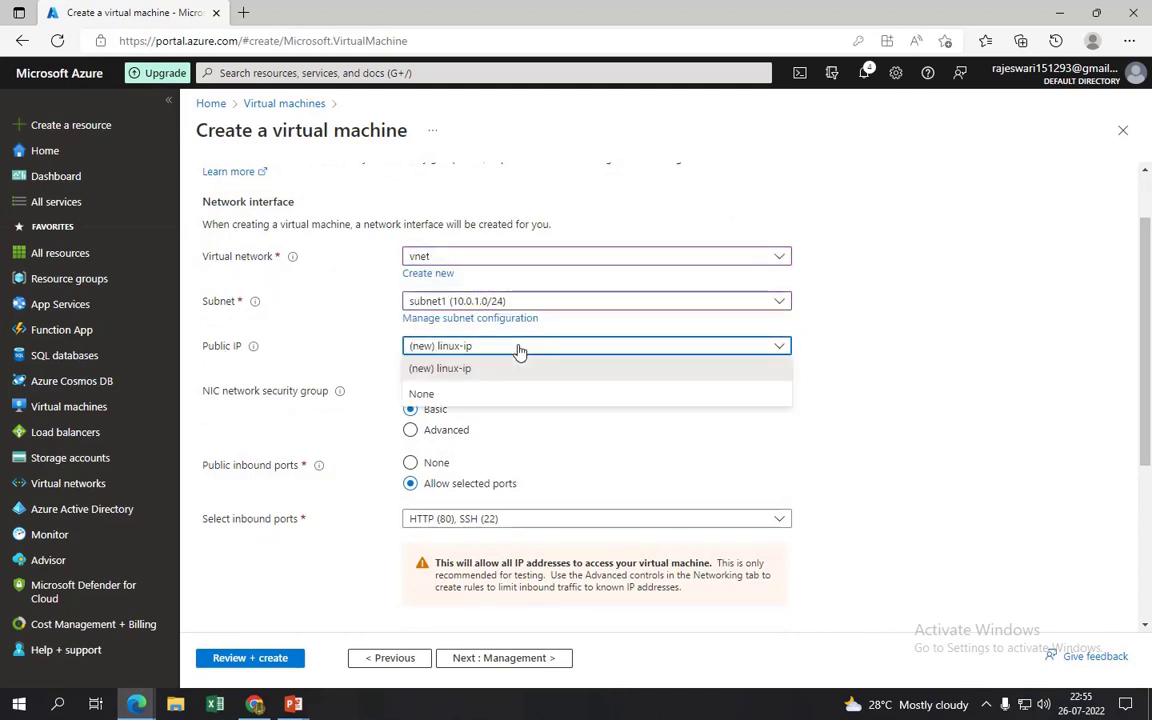
pyautogui.click(421, 394)
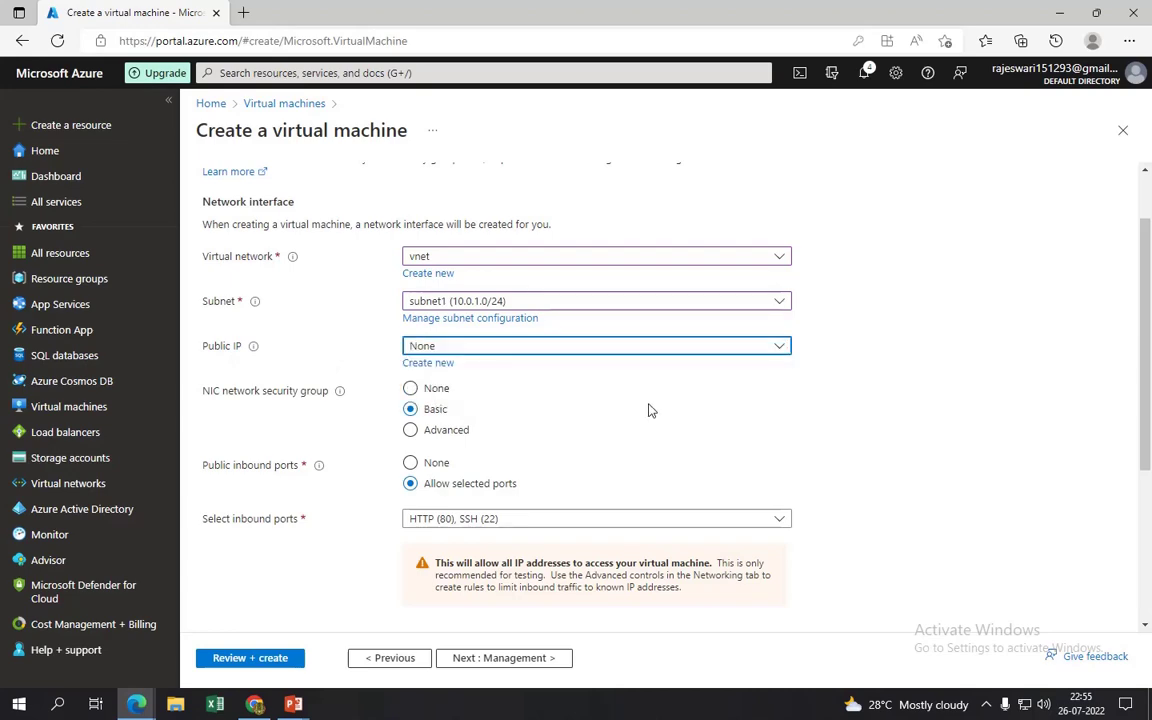
pyautogui.moveTo(1148, 432); pyautogui.dragTo(1150, 580)
pyautogui.click(505, 658)
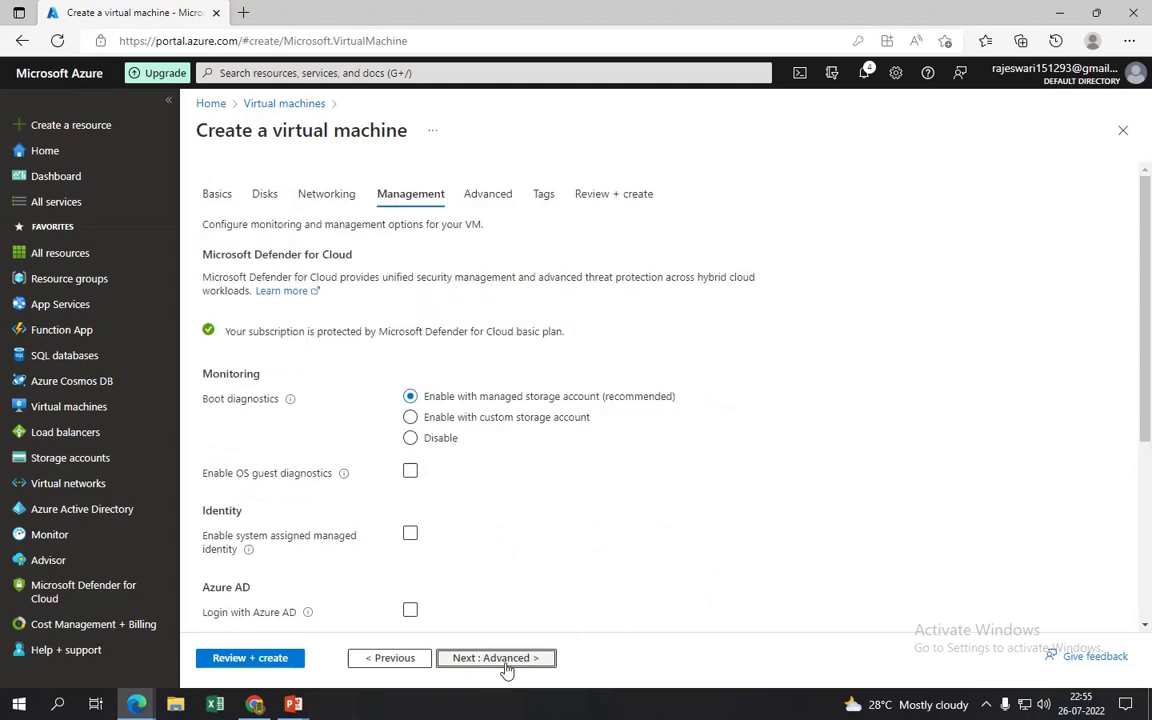
# - Skip Advanced and Tags to Review + create, then create the validated Linux VM
pyautogui.click(505, 658)
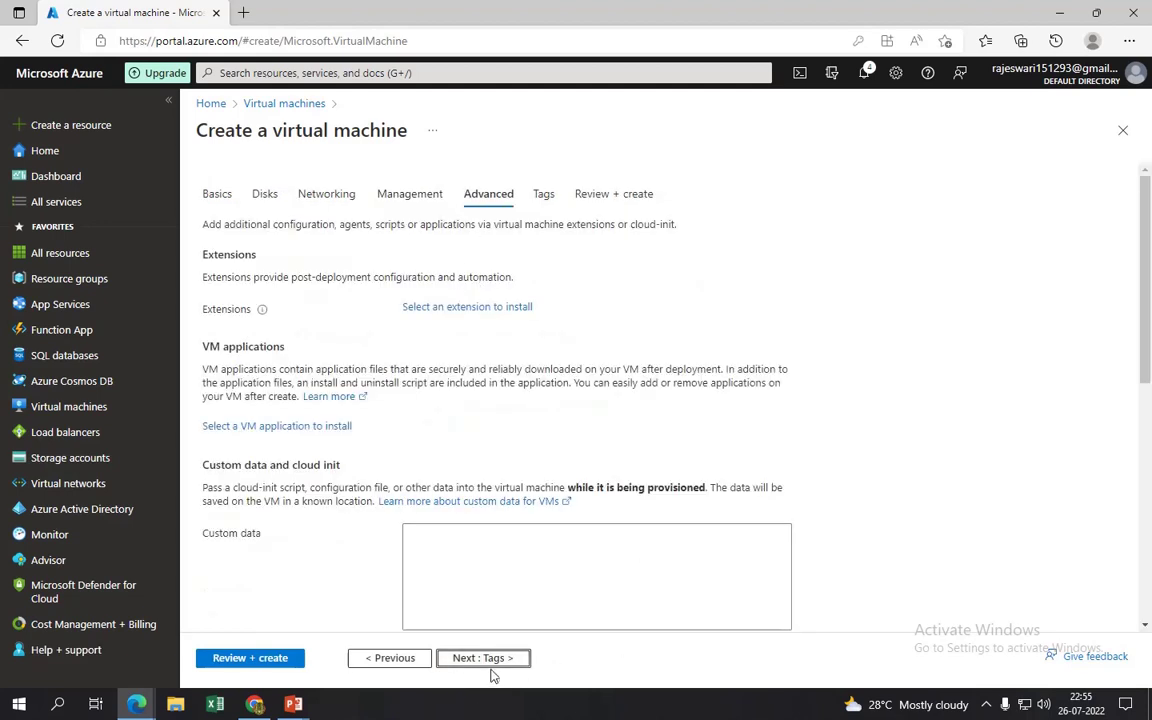
pyautogui.click(492, 660)
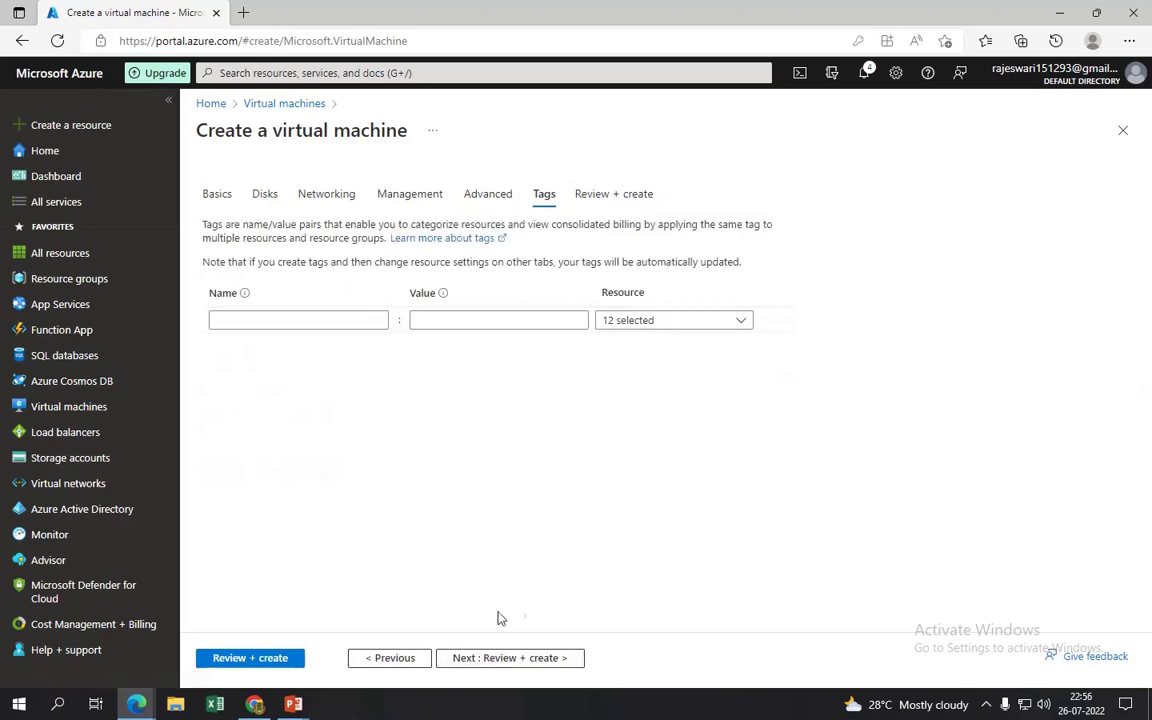
pyautogui.click(492, 658)
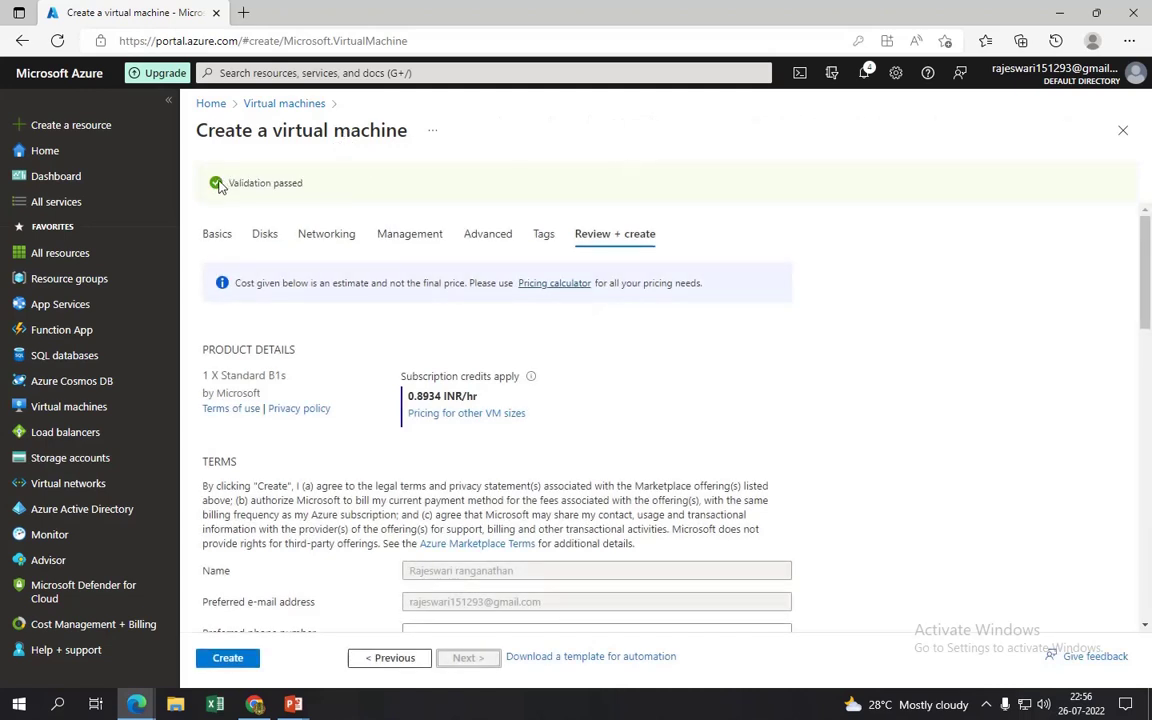
pyautogui.click(227, 658)
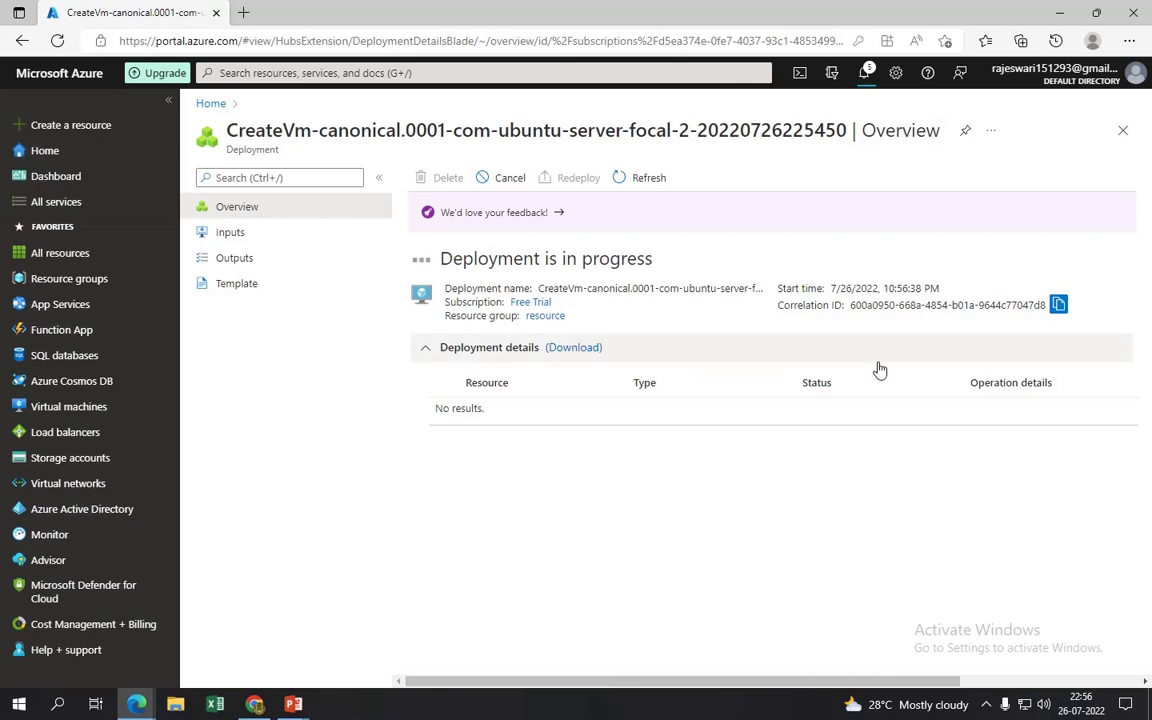
# - Check the Notifications panel for the in-progress linux VM deployment
pyautogui.click(866, 73)
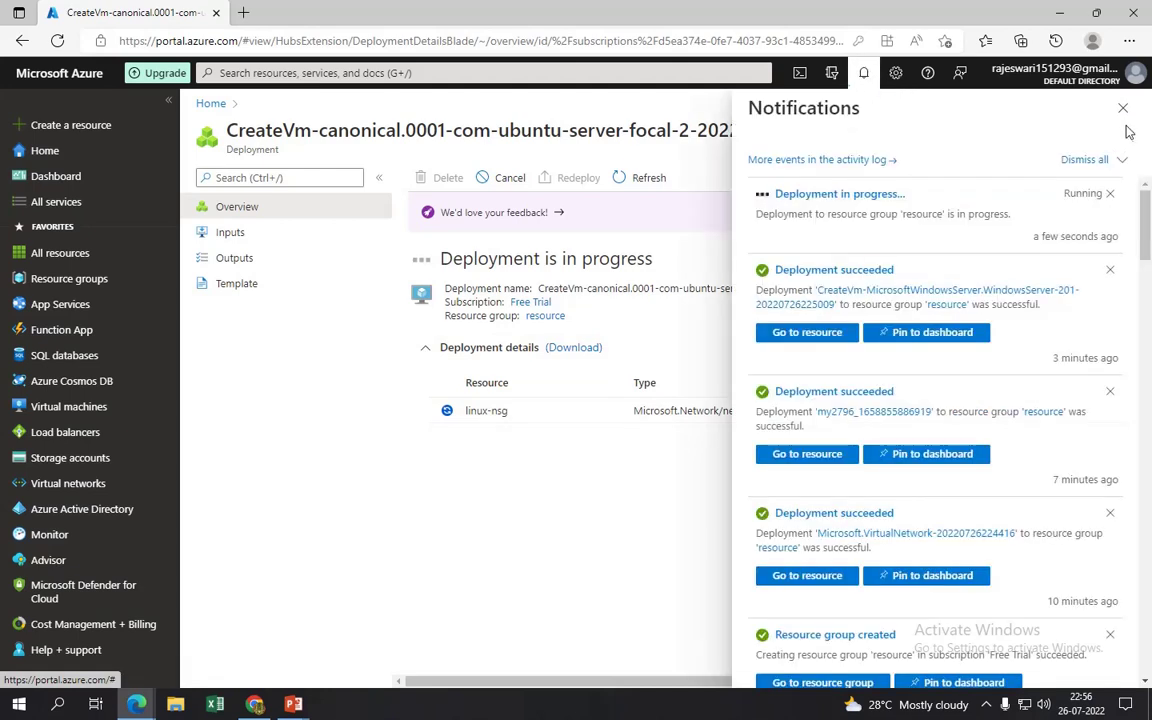
# - Dismiss the Notifications panel and wait for the linux VM deployment to report complete
pyautogui.click(1123, 110)
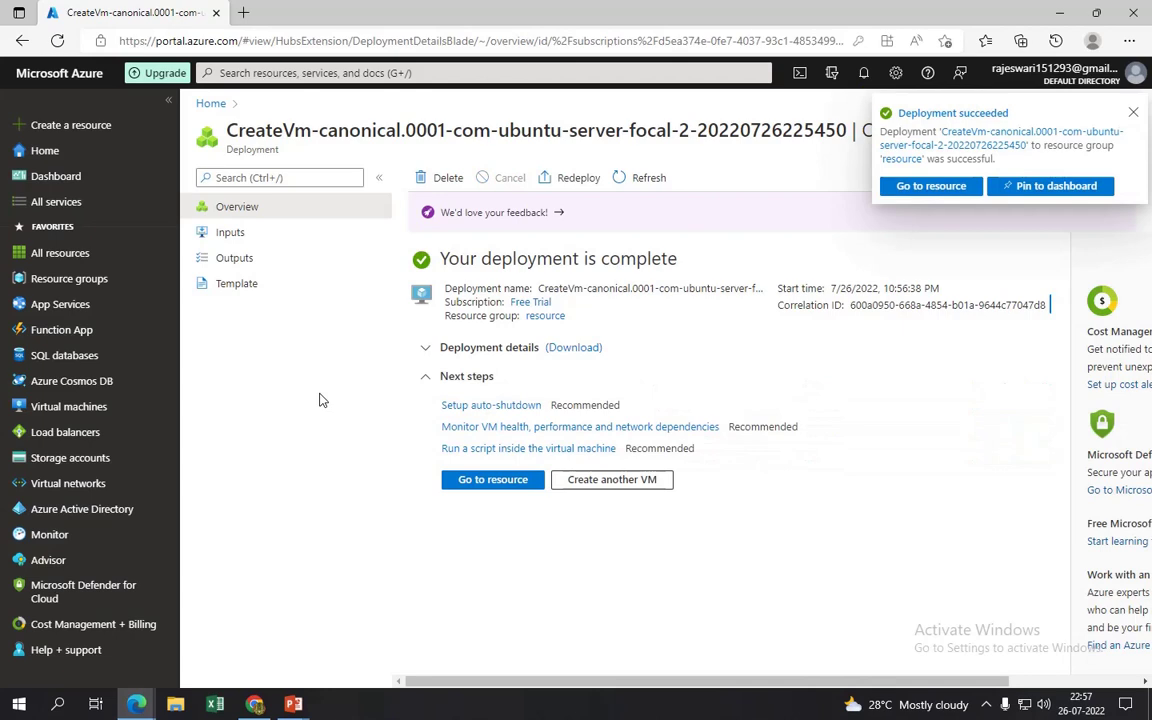
# - Verify the linux VM's private IP is 10.0.1.5, then list the running linux and windows VMs
pyautogui.click(493, 480)
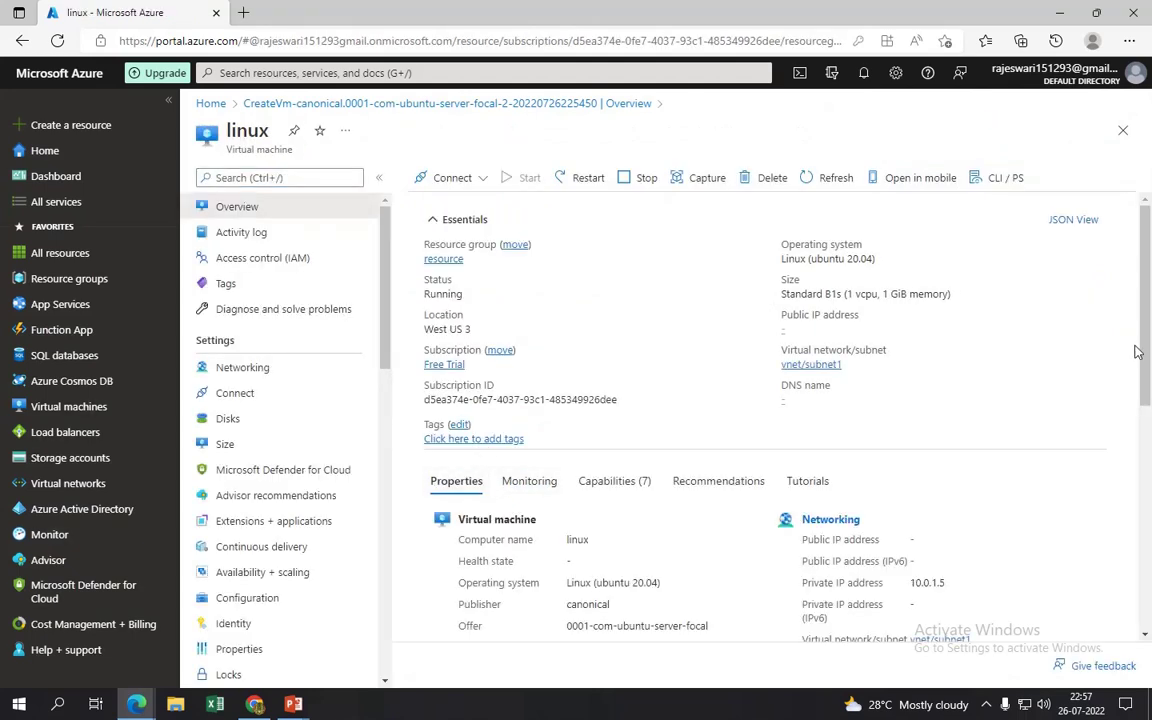
pyautogui.moveTo(1144, 355); pyautogui.dragTo(1148, 425)
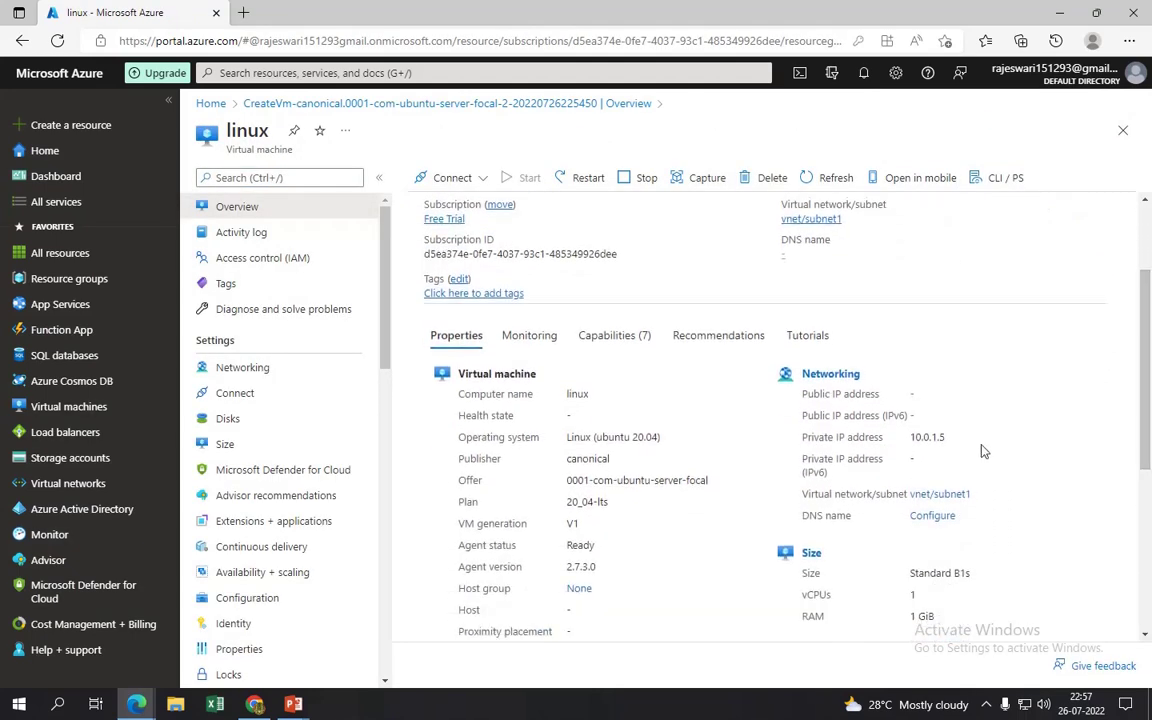
pyautogui.doubleClick(945, 438)
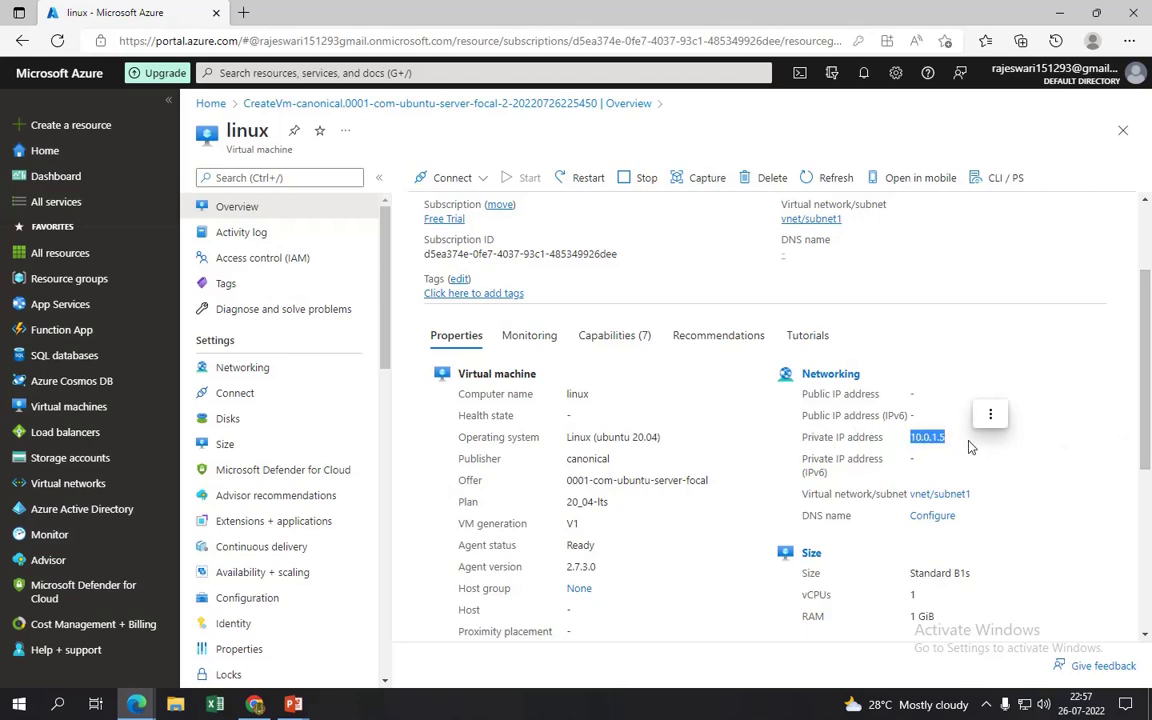
pyautogui.click(1108, 463)
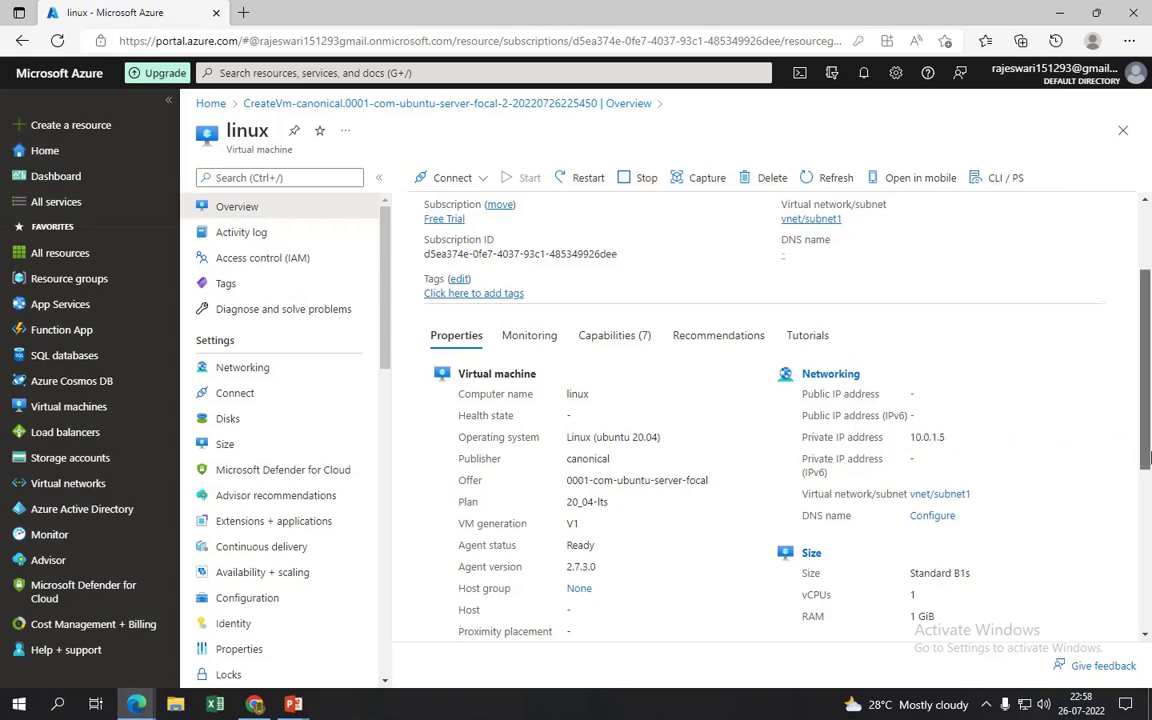
pyautogui.moveTo(1146, 450); pyautogui.dragTo(1146, 356)
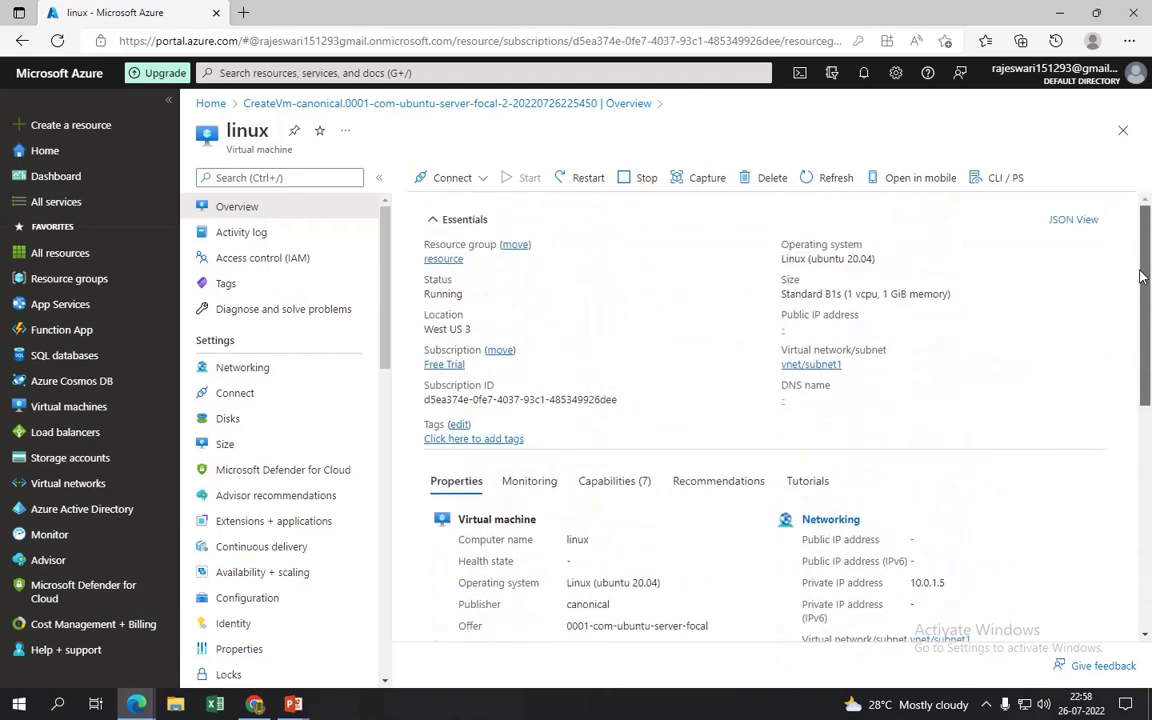
pyautogui.click(85, 408)
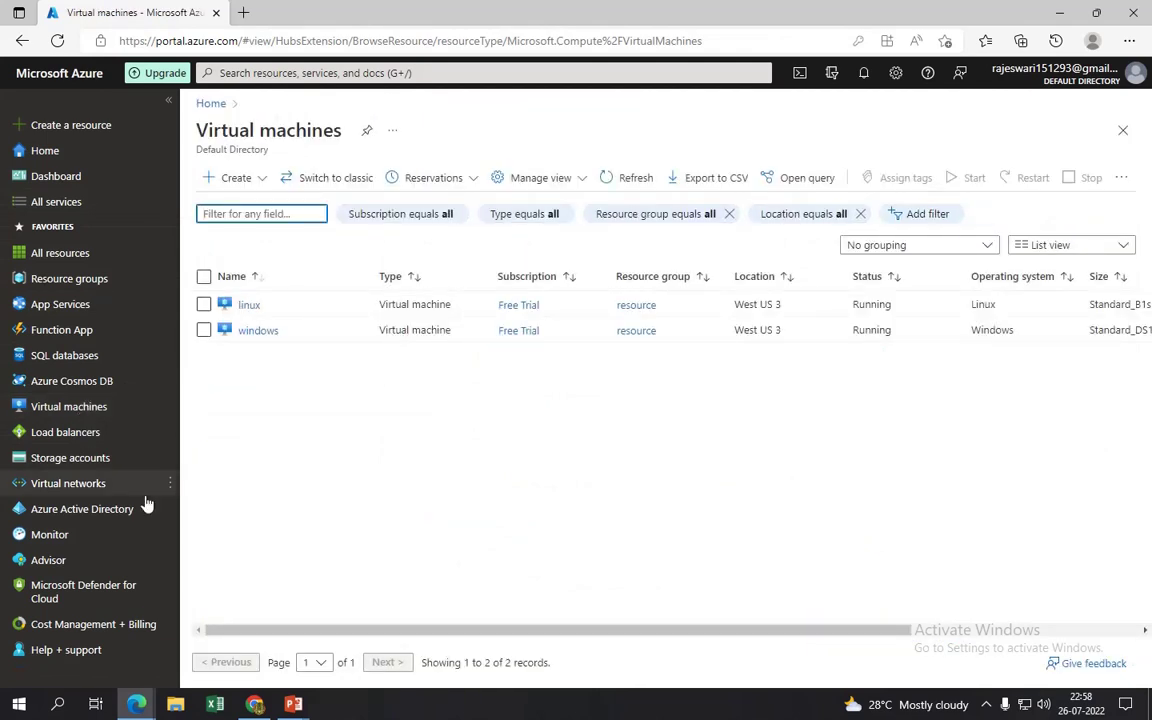